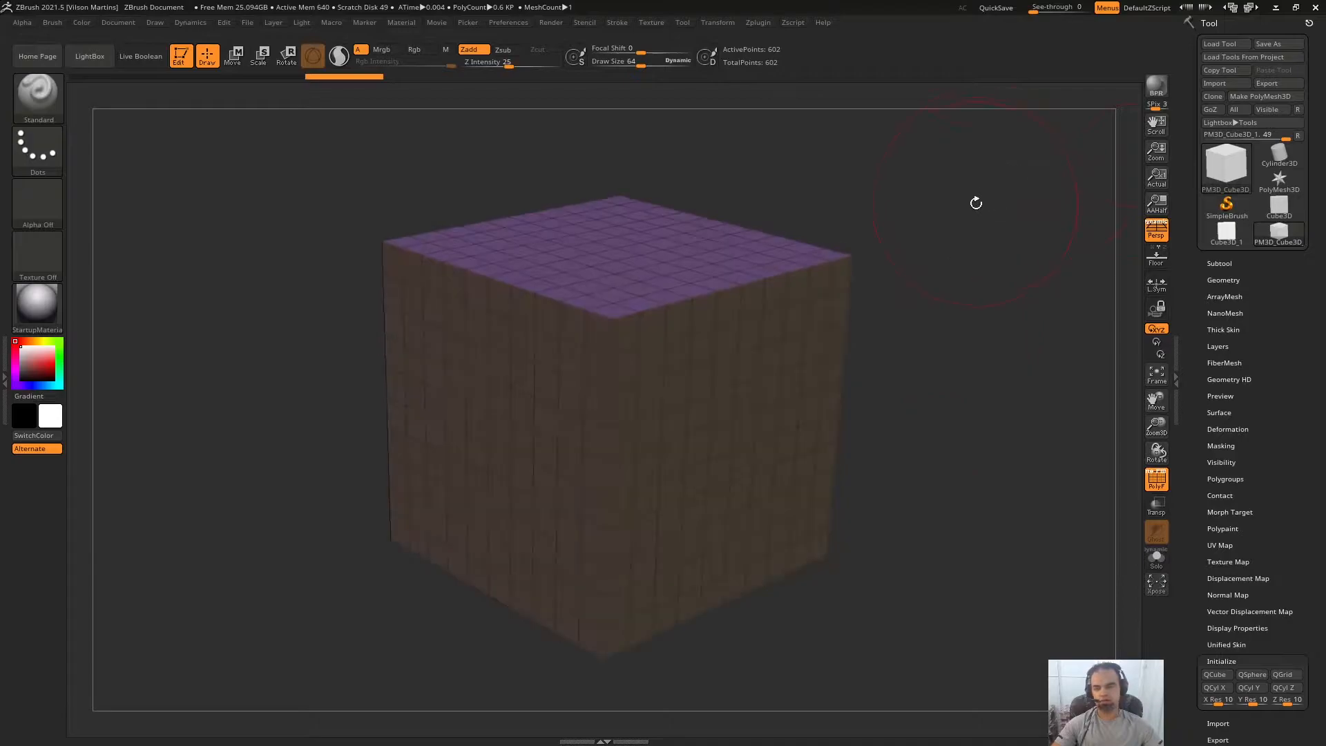
Switch to the ZModeler brush and set its polygon action to Slice Mesh.
mouse_move(951, 257)
mouse_down()
mouse_move(953, 219)
mouse_move(887, 282)
mouse_up()
key(b)
key(z)
key(m)
key(space)
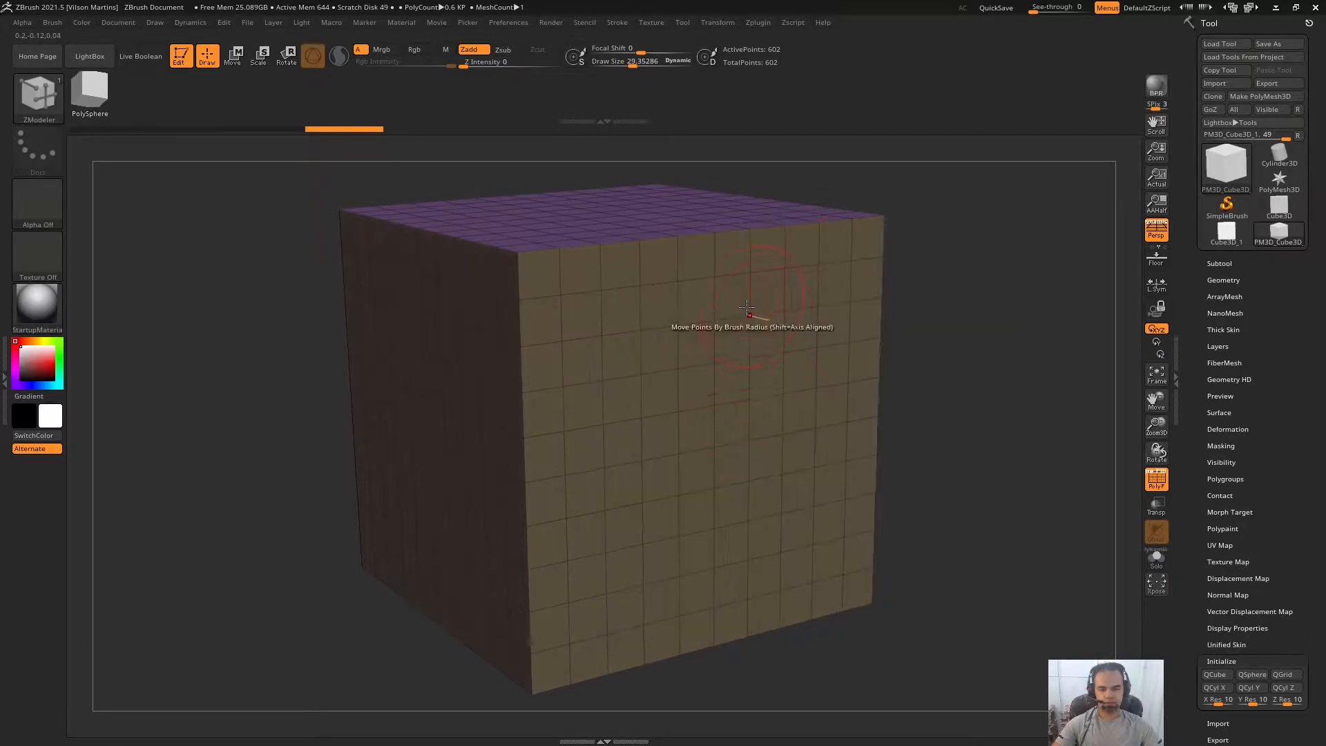
key(space)
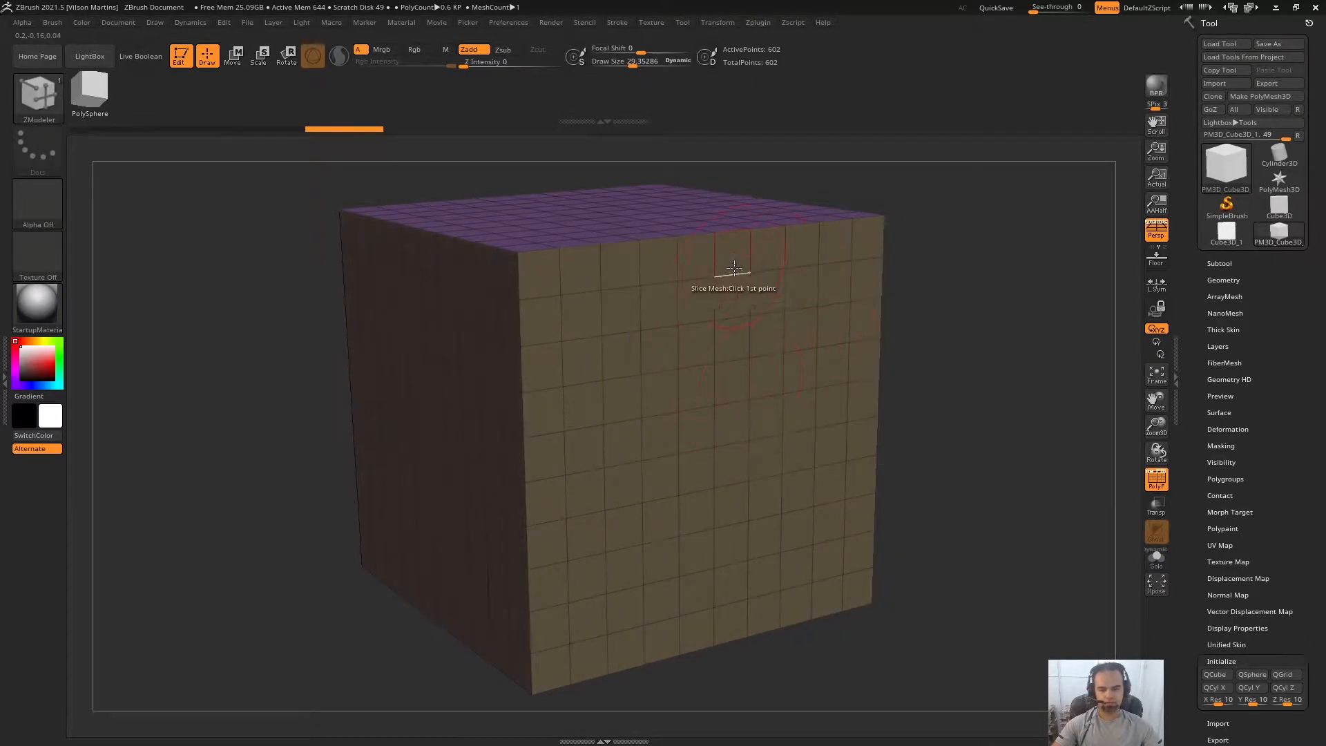
key(space)
Slice an irregular closed outline point by point across the cube's front face and end the slice.
click(771, 324)
drag(939, 304, 918, 242)
click(566, 434)
click(624, 532)
click(848, 376)
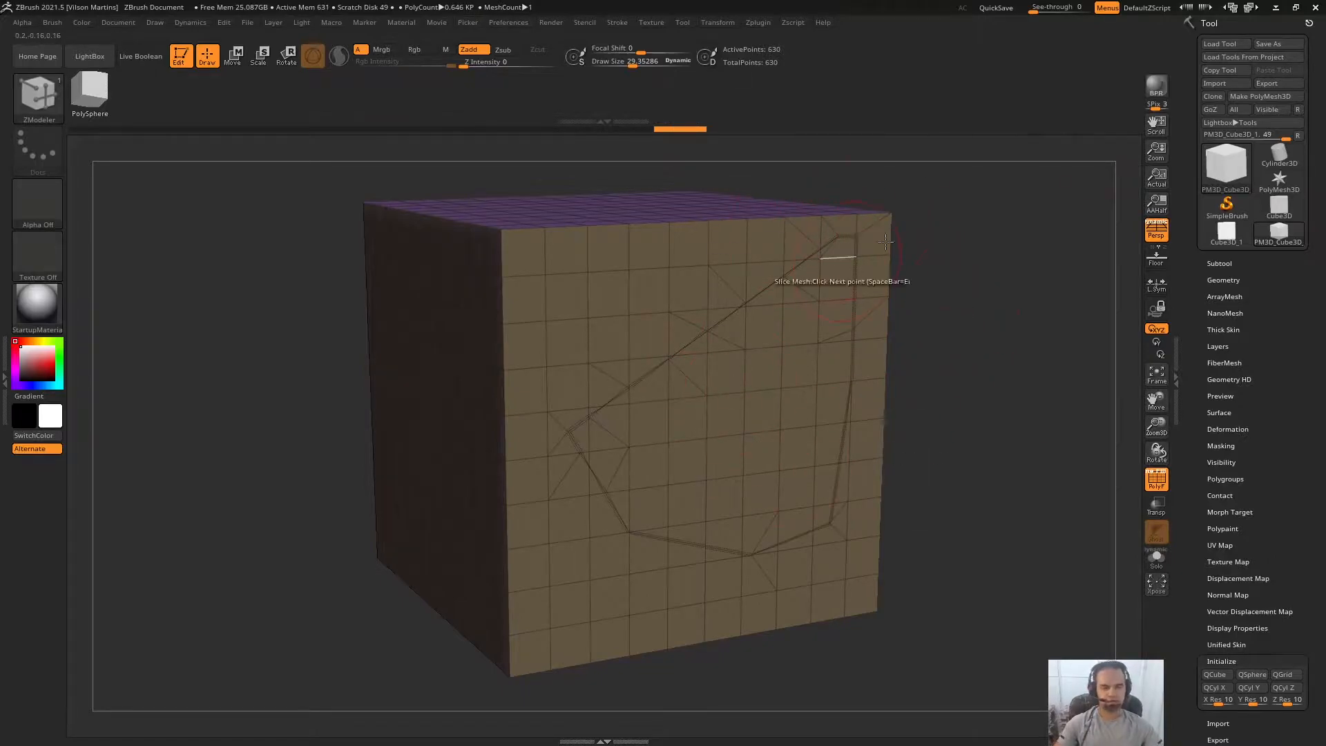
key(space)
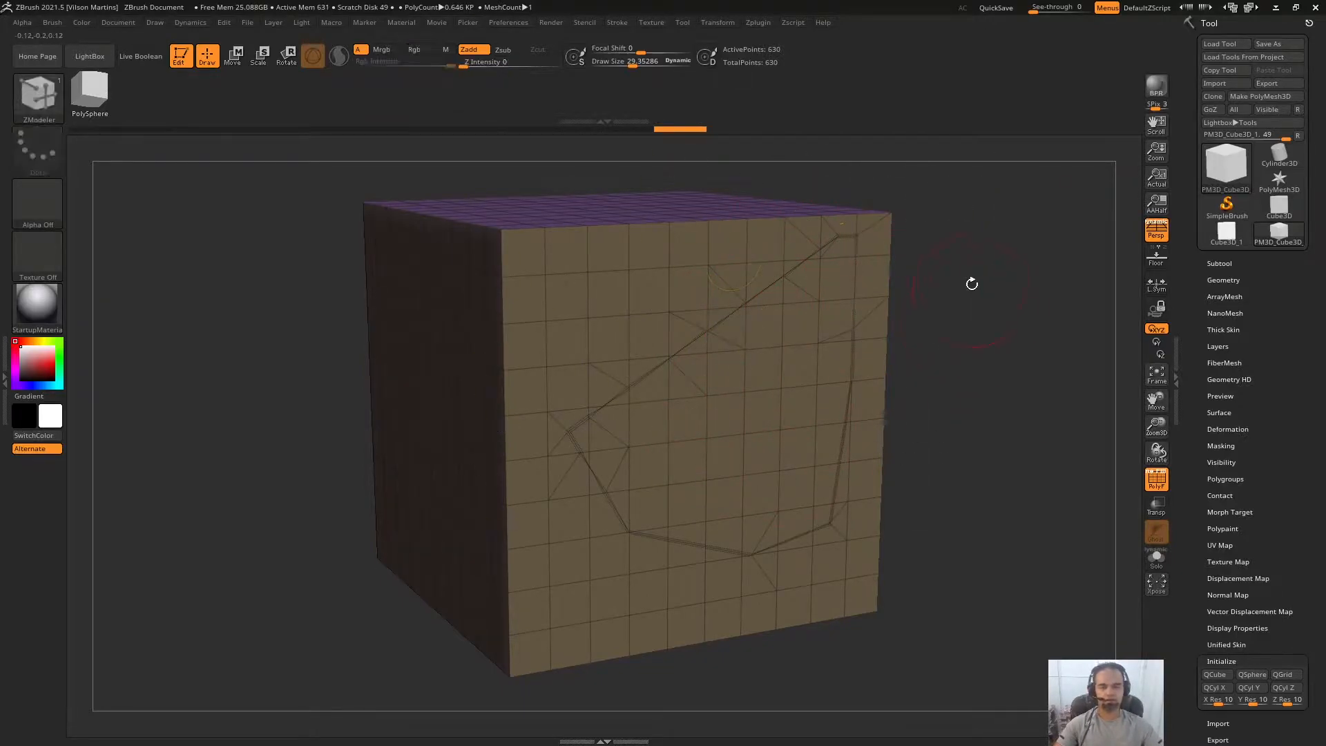
mouse_move(997, 275)
mouse_down()
mouse_move(1012, 258)
mouse_move(1030, 276)
mouse_move(969, 316)
mouse_move(1017, 275)
mouse_move(1035, 216)
mouse_up()
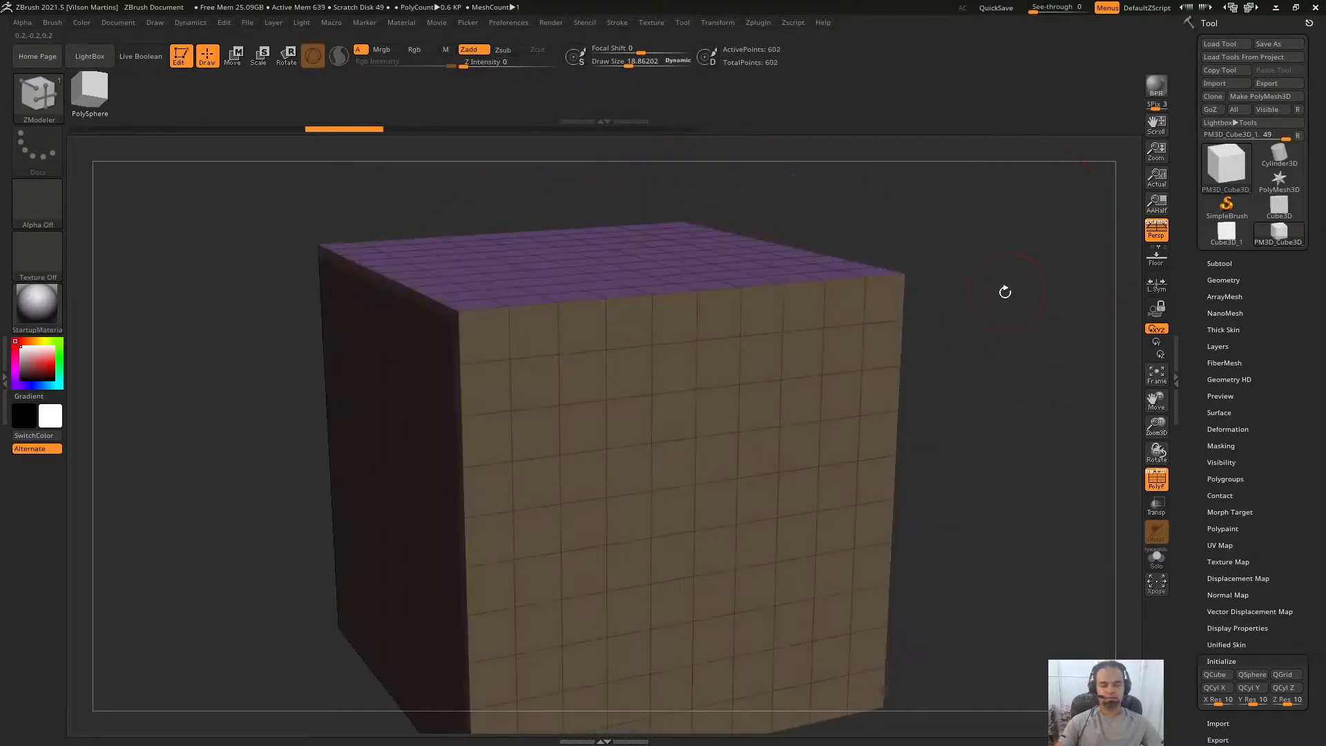
Capture the screen area around the Slice Mesh first-point hint on the cube's front face and mark it up.
drag(1004, 292, 911, 301)
drag(1037, 257, 871, 270)
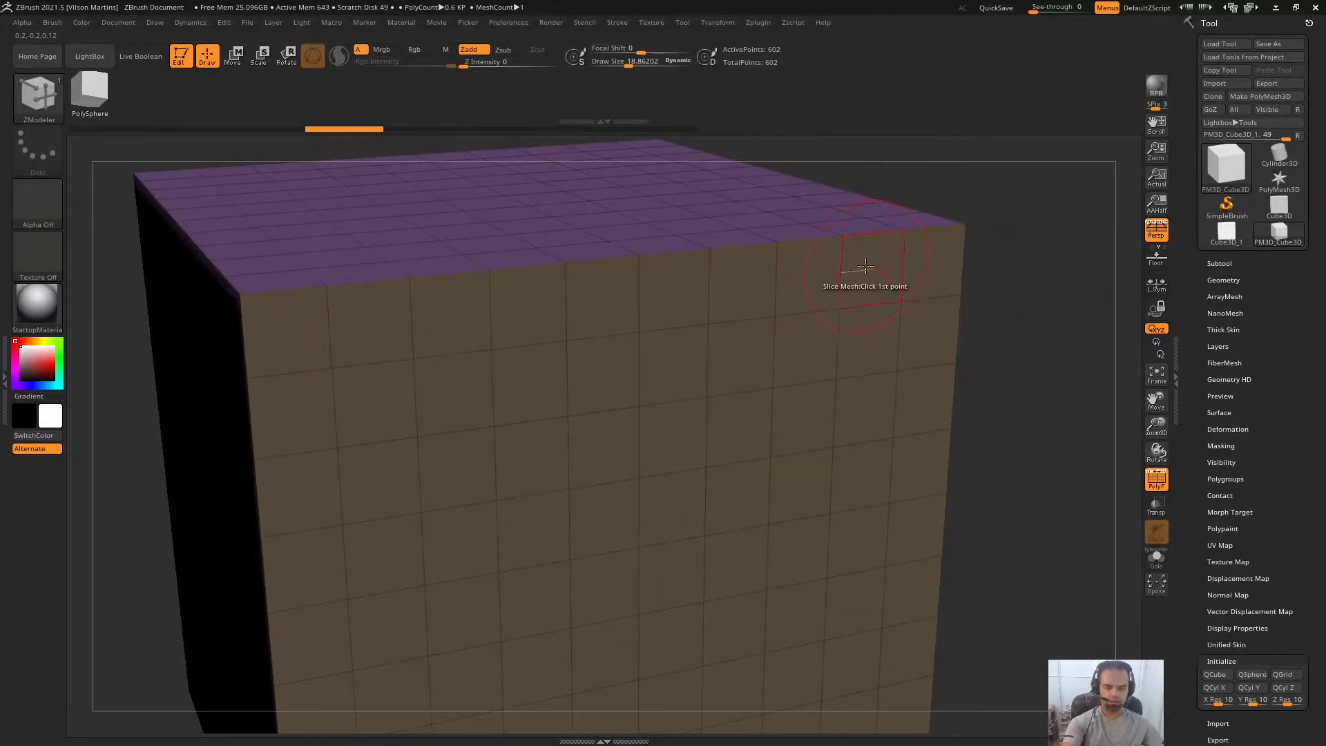
key(Print)
drag(767, 246, 921, 336)
drag(860, 292, 901, 291)
key(ctrl+c)
Place the first slice point near the front face's upper-right corner and mark up a screen capture of the next-point hint.
drag(1034, 233, 985, 247)
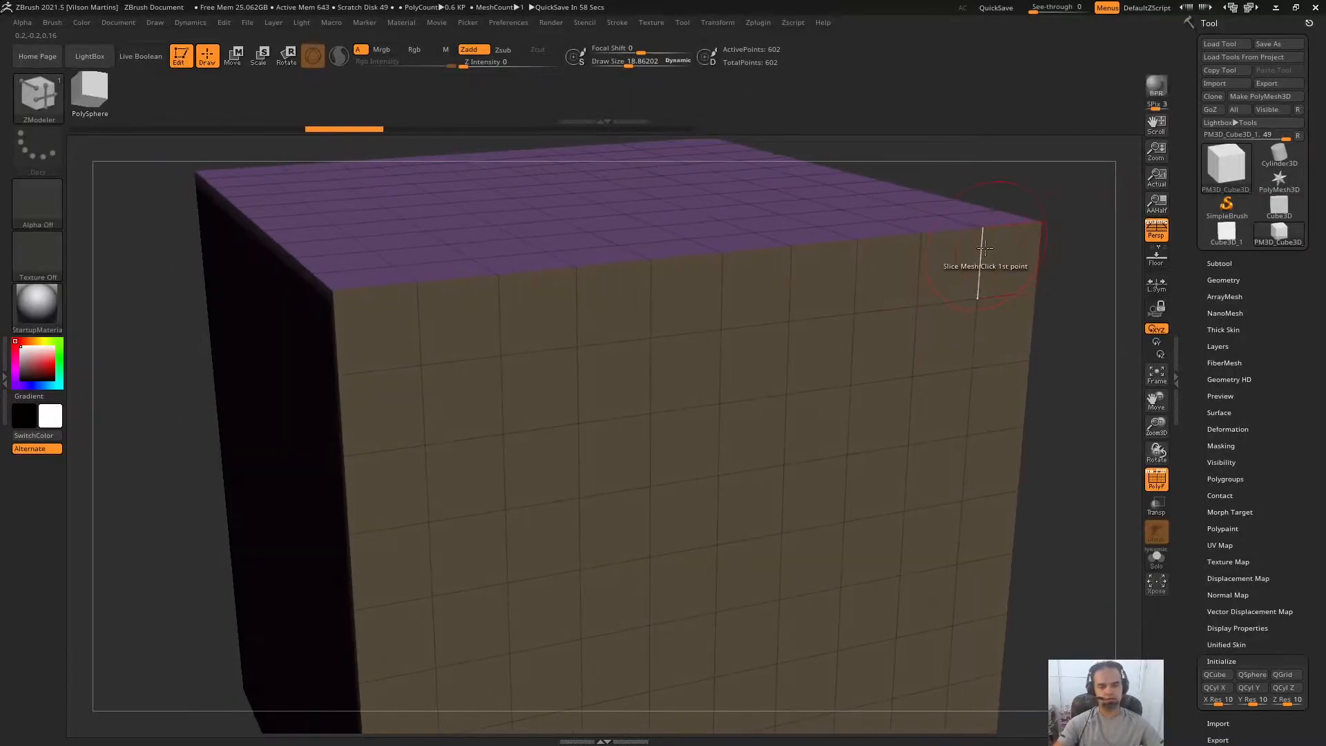
click(651, 298)
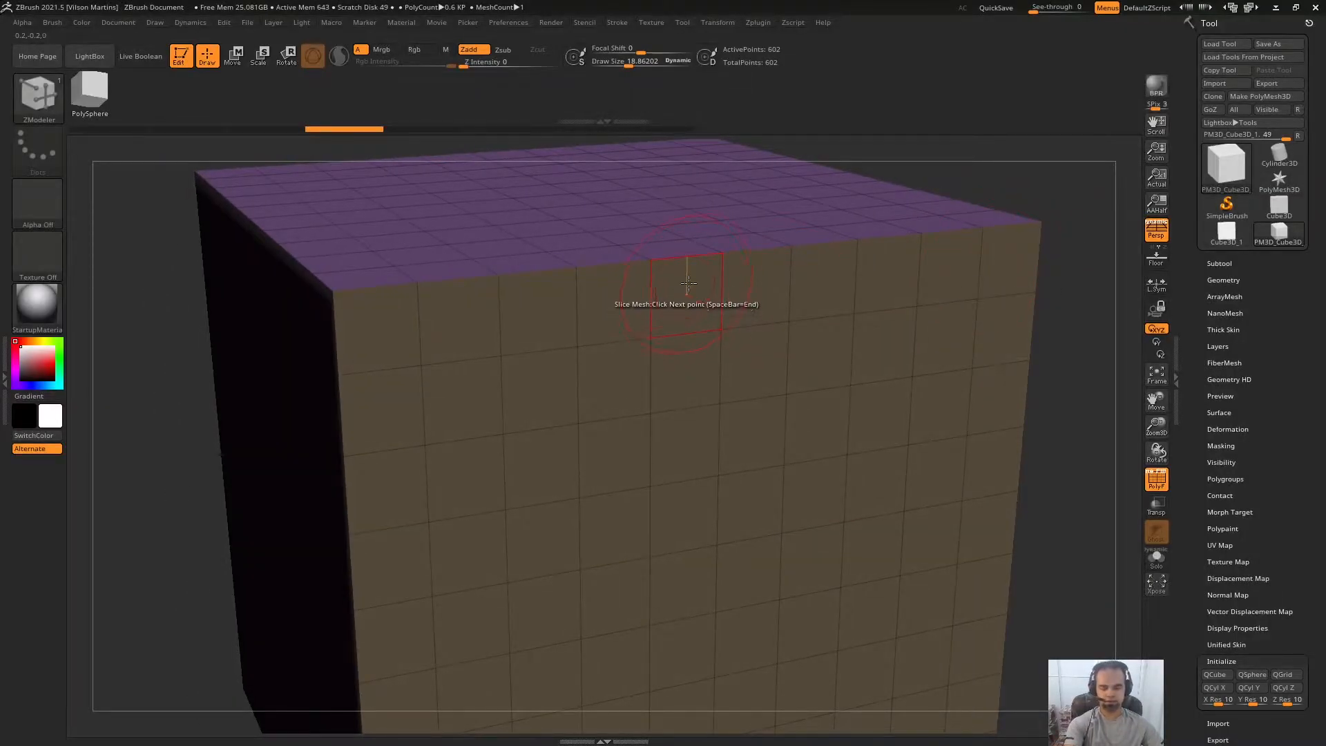
key(Print)
drag(584, 263, 815, 340)
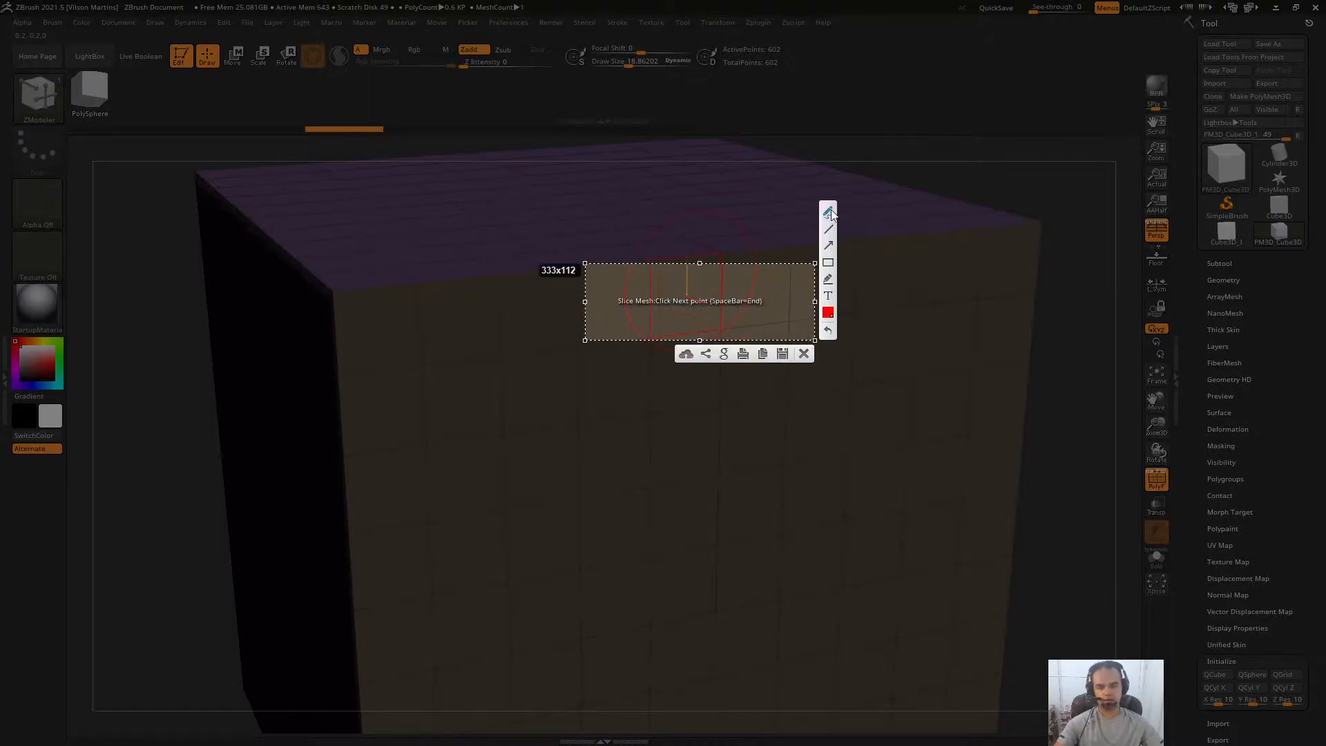
drag(660, 309, 759, 302)
key(Escape)
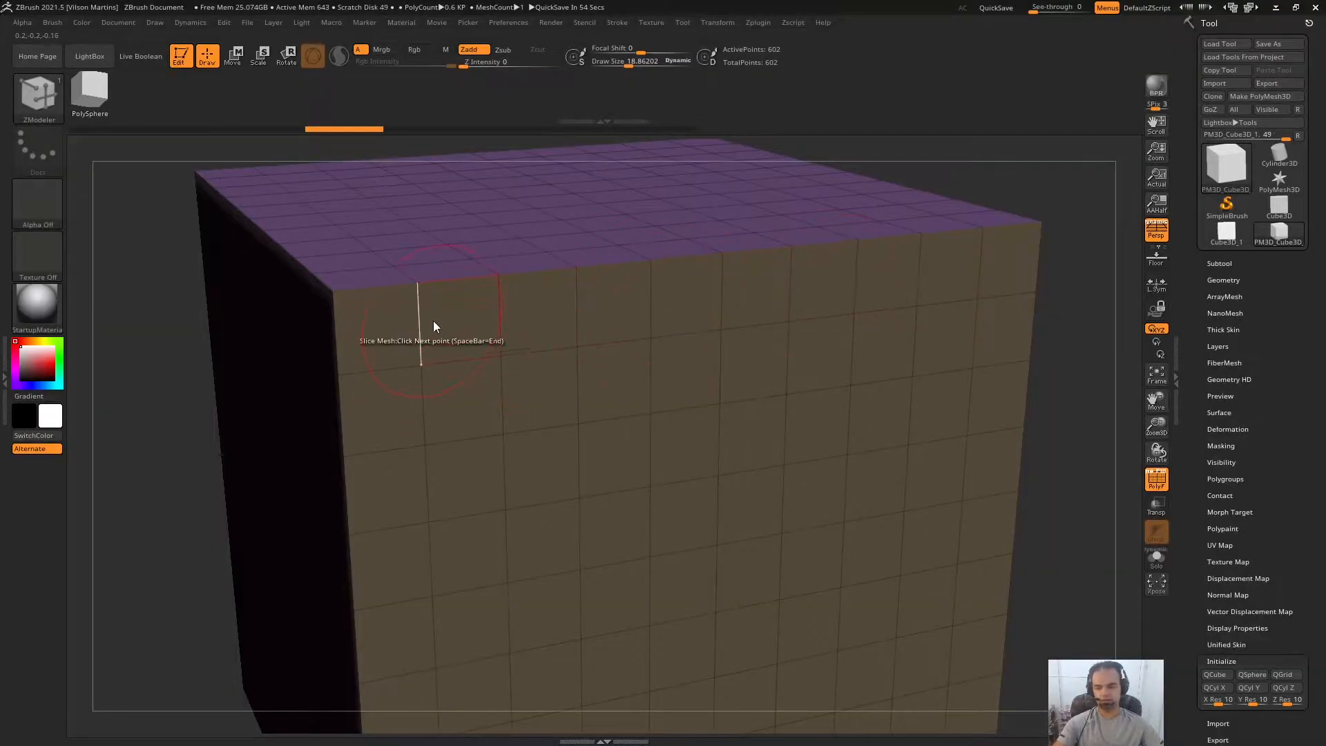
Slice a large closed outline on the cube's front face with a small square tab at its upper-right corner.
drag(1063, 333, 1070, 262)
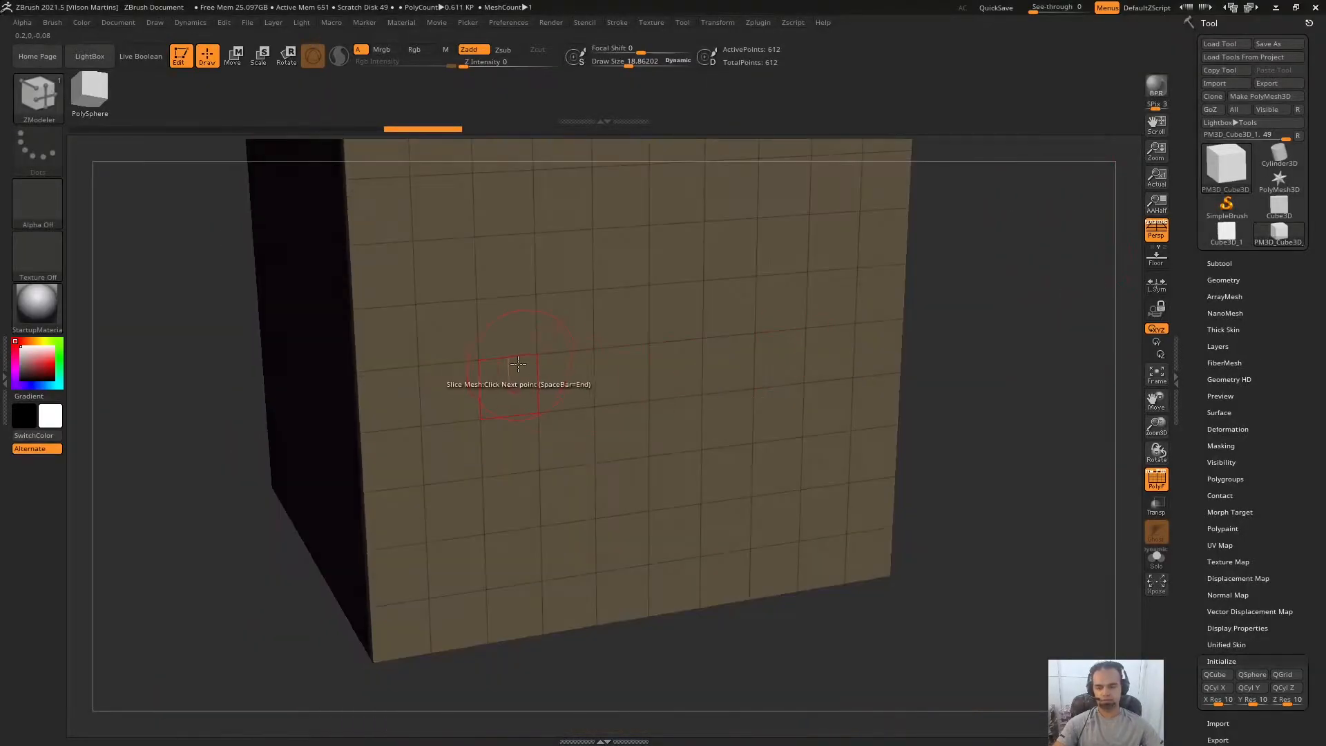
key(space)
drag(680, 393, 977, 474)
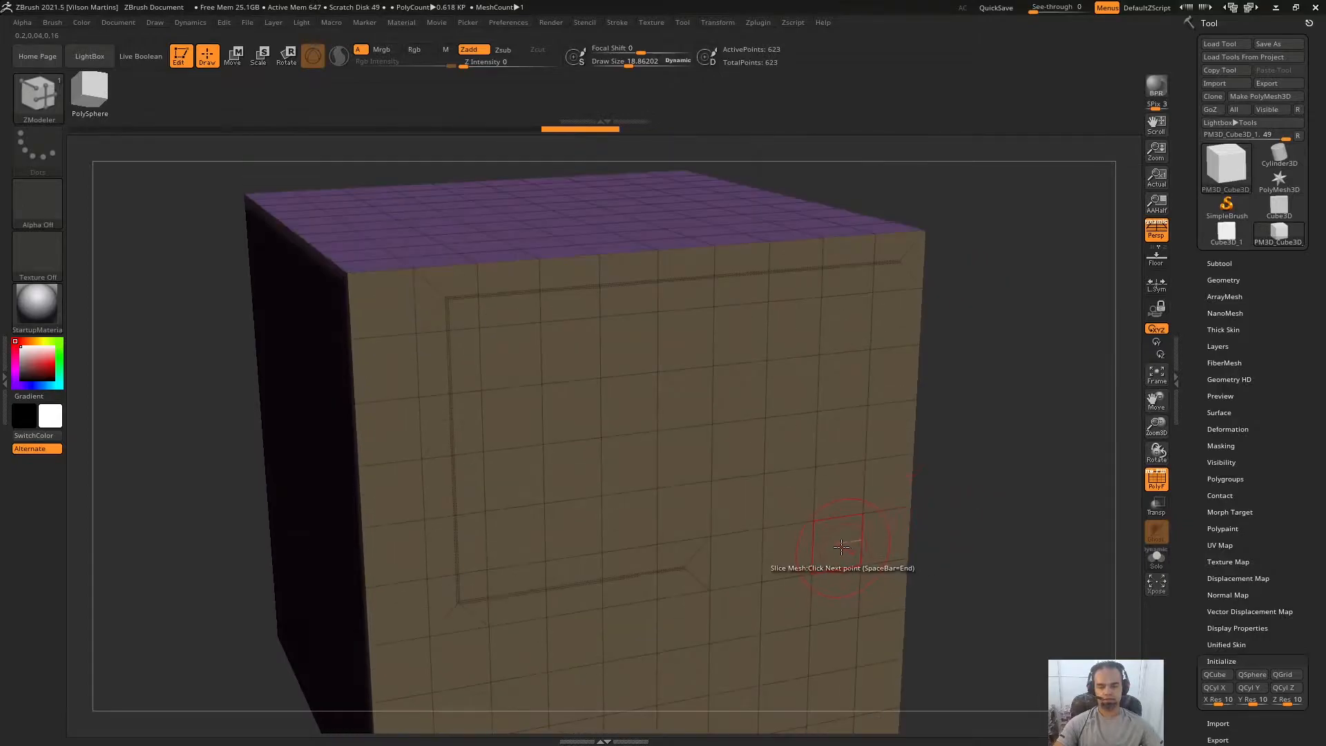
click(839, 545)
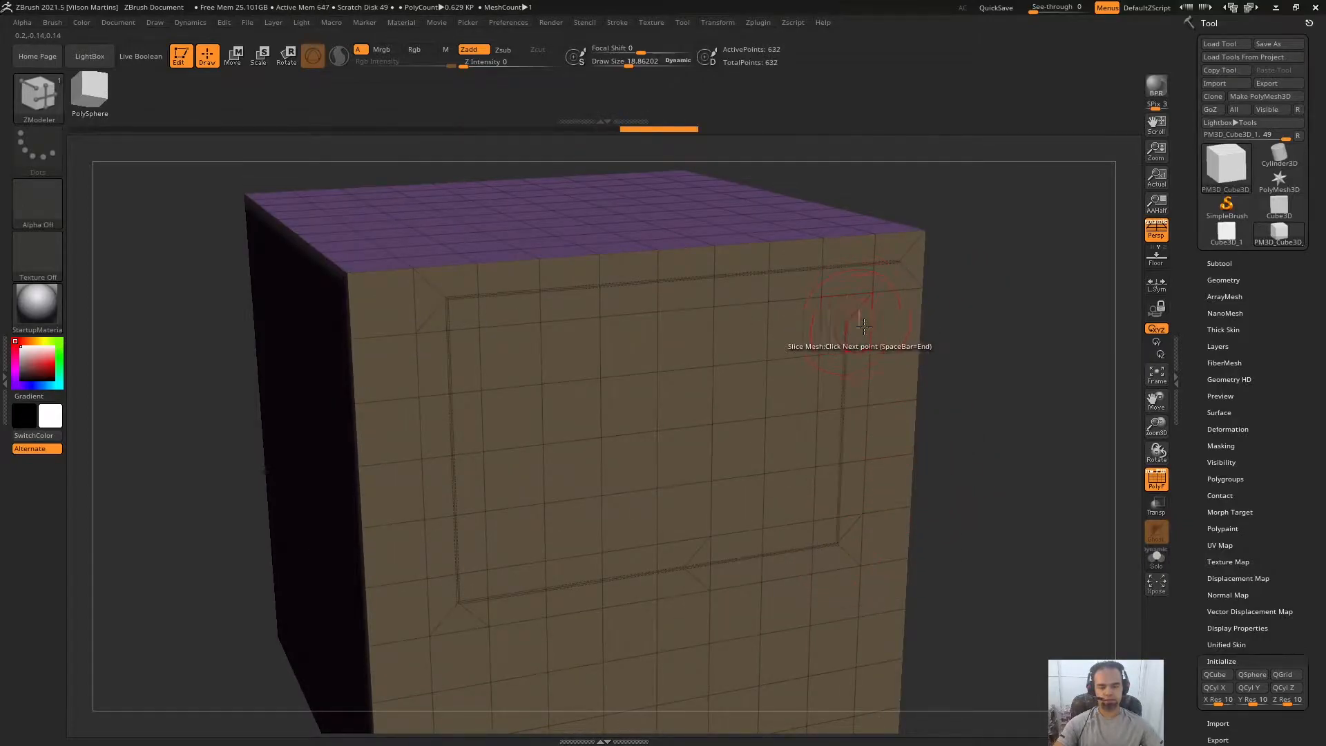
click(895, 316)
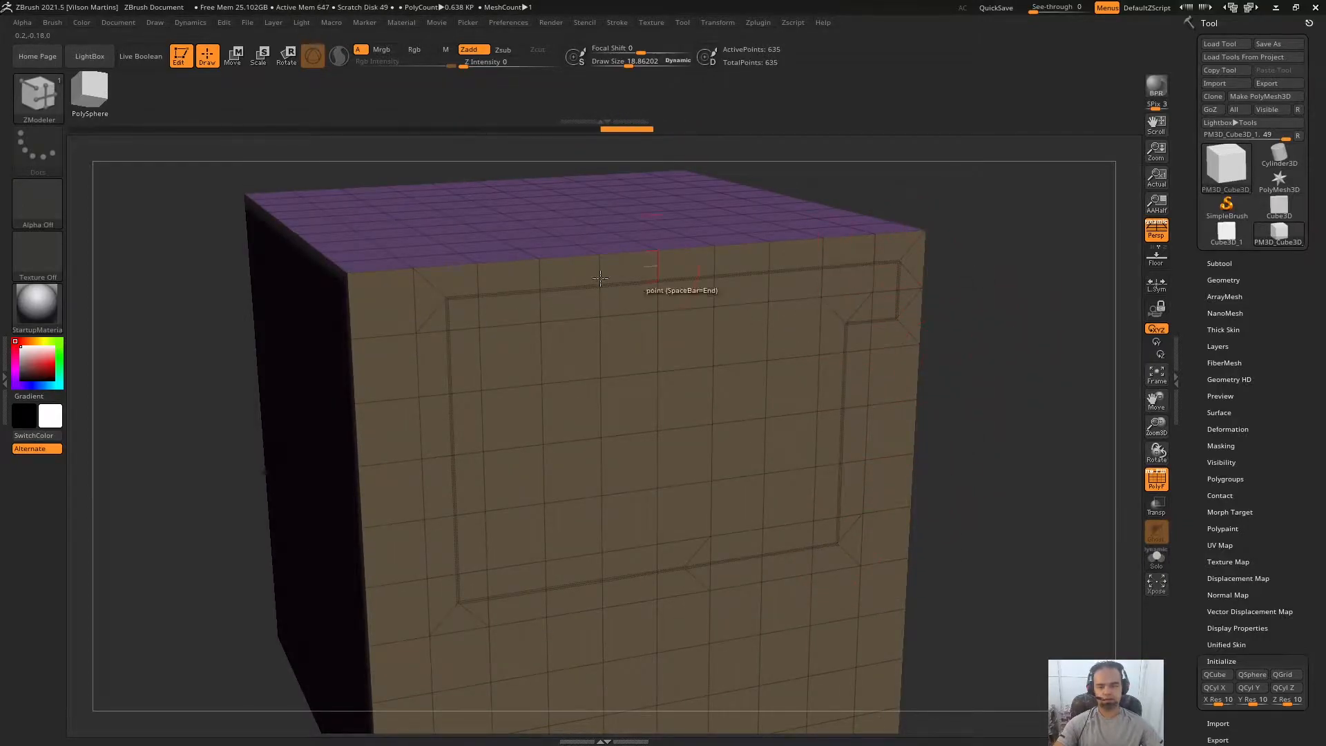
key(space)
Try slicing a line from the front outline's upper-right corner across the cube's top face, and undo it.
alt+drag(1001, 290, 1022, 207)
click(579, 371)
key(space)
drag(1110, 287, 1002, 115)
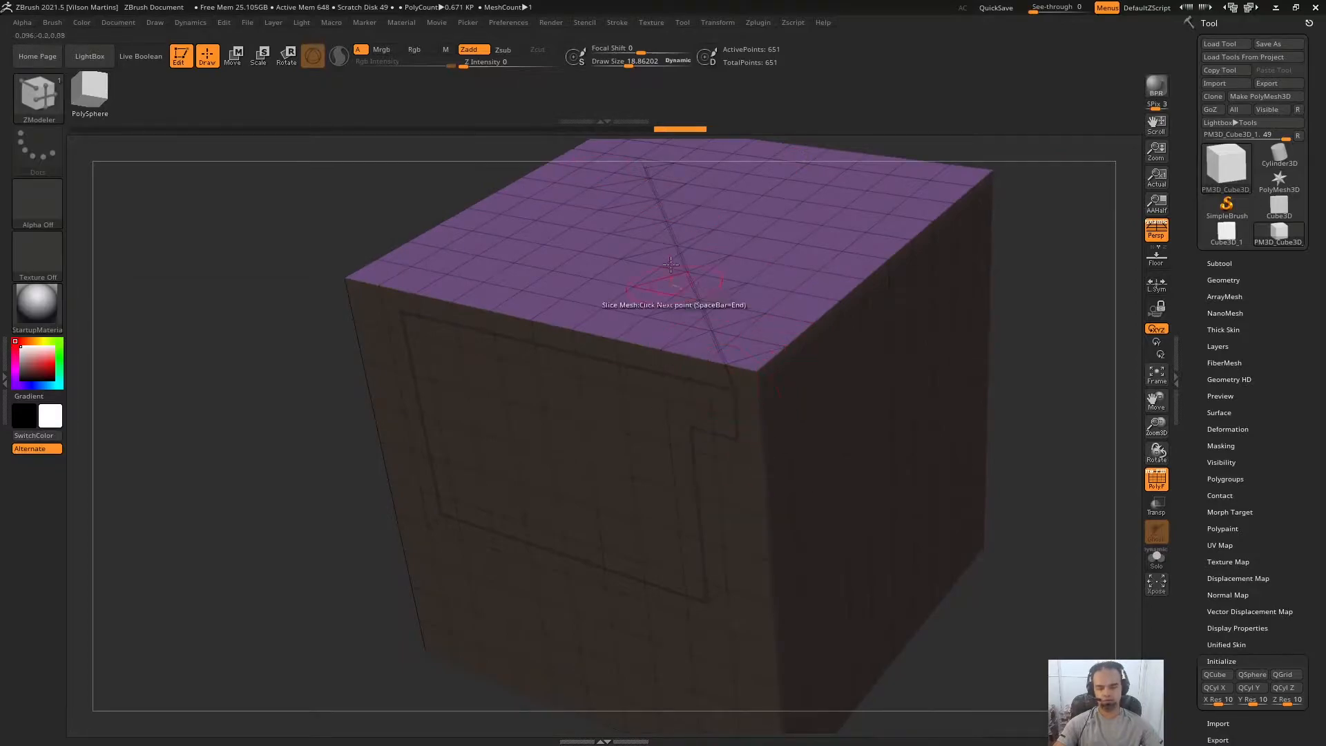
key(ctrl+z)
Slice a small closed square inside the upper-left area of the large outline on the front face.
drag(732, 263, 863, 325)
click(779, 377)
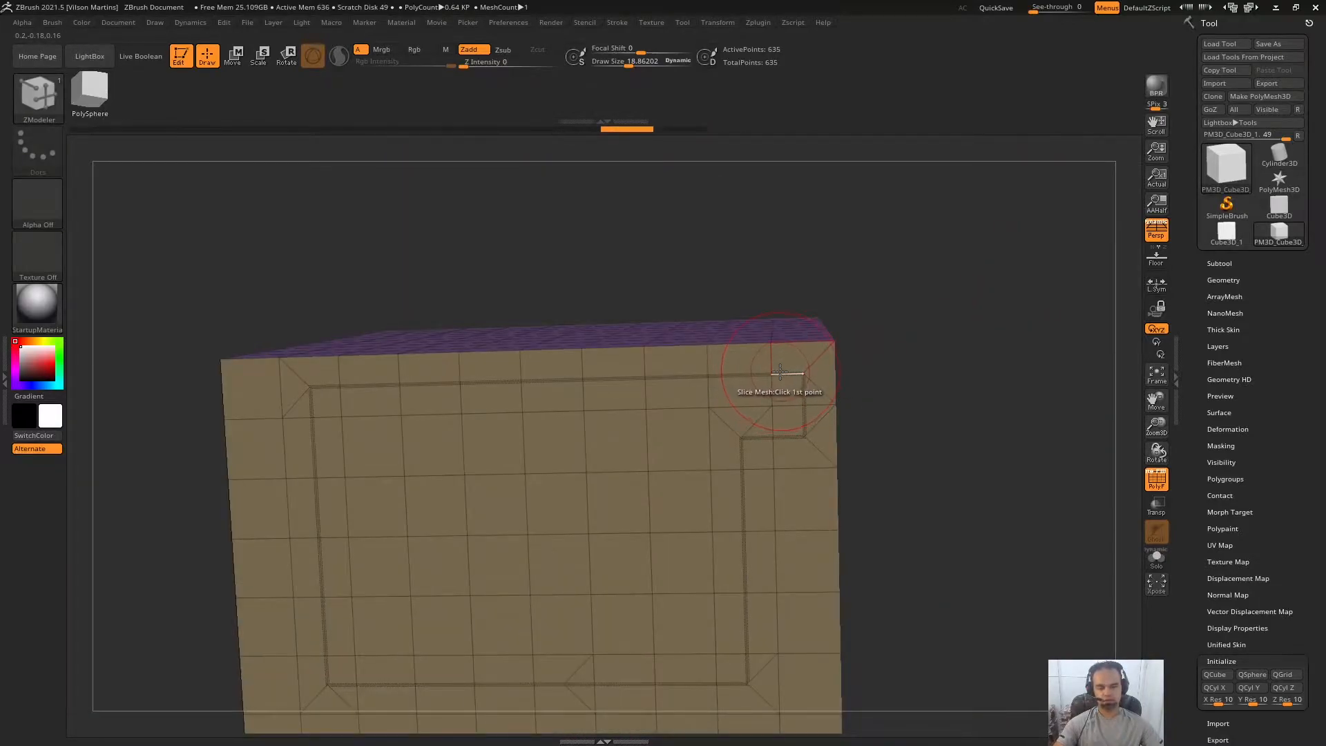
mouse_move(908, 299)
mouse_down()
mouse_move(955, 287)
mouse_move(979, 329)
mouse_move(894, 297)
mouse_up()
drag(790, 279, 967, 228)
drag(459, 295, 570, 350)
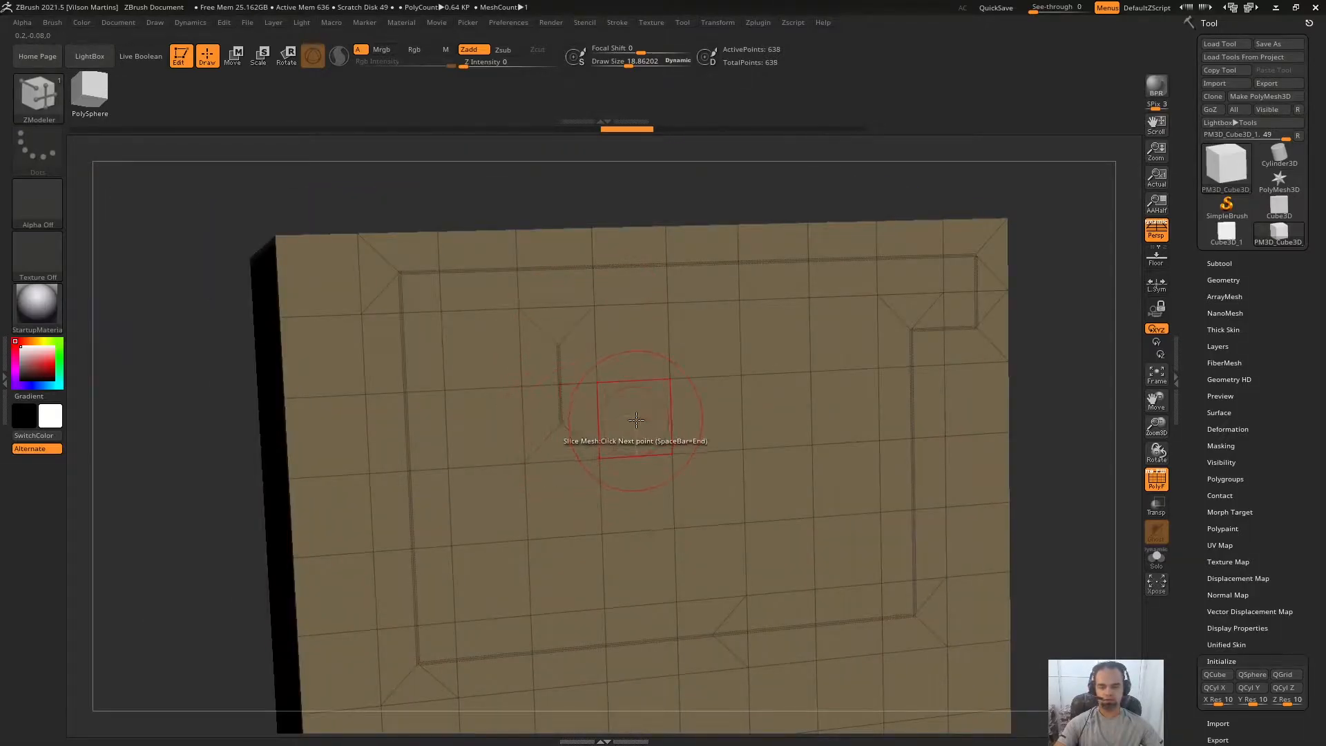
click(555, 351)
click(576, 378)
drag(718, 327, 741, 271)
drag(630, 328, 643, 243)
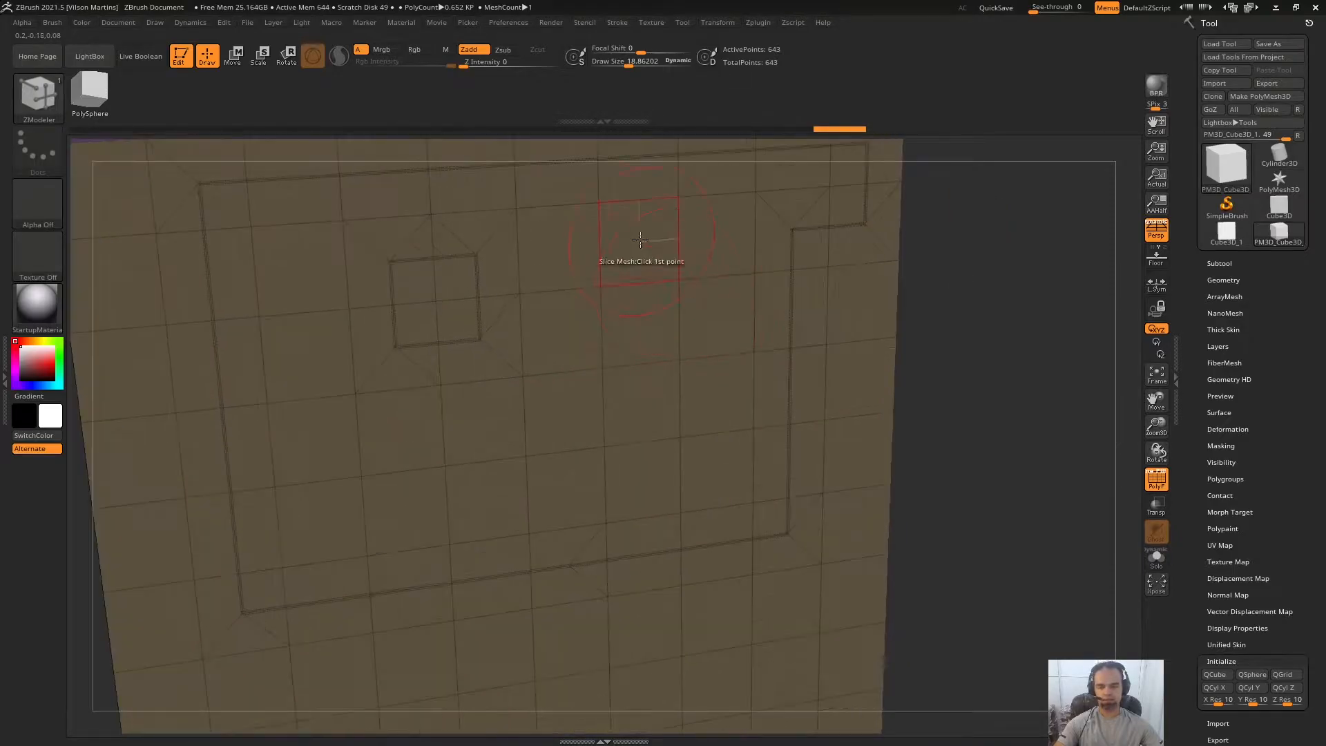
Try slicing a short vertical line beside the small square on the front face, and undo it.
drag(631, 373, 631, 361)
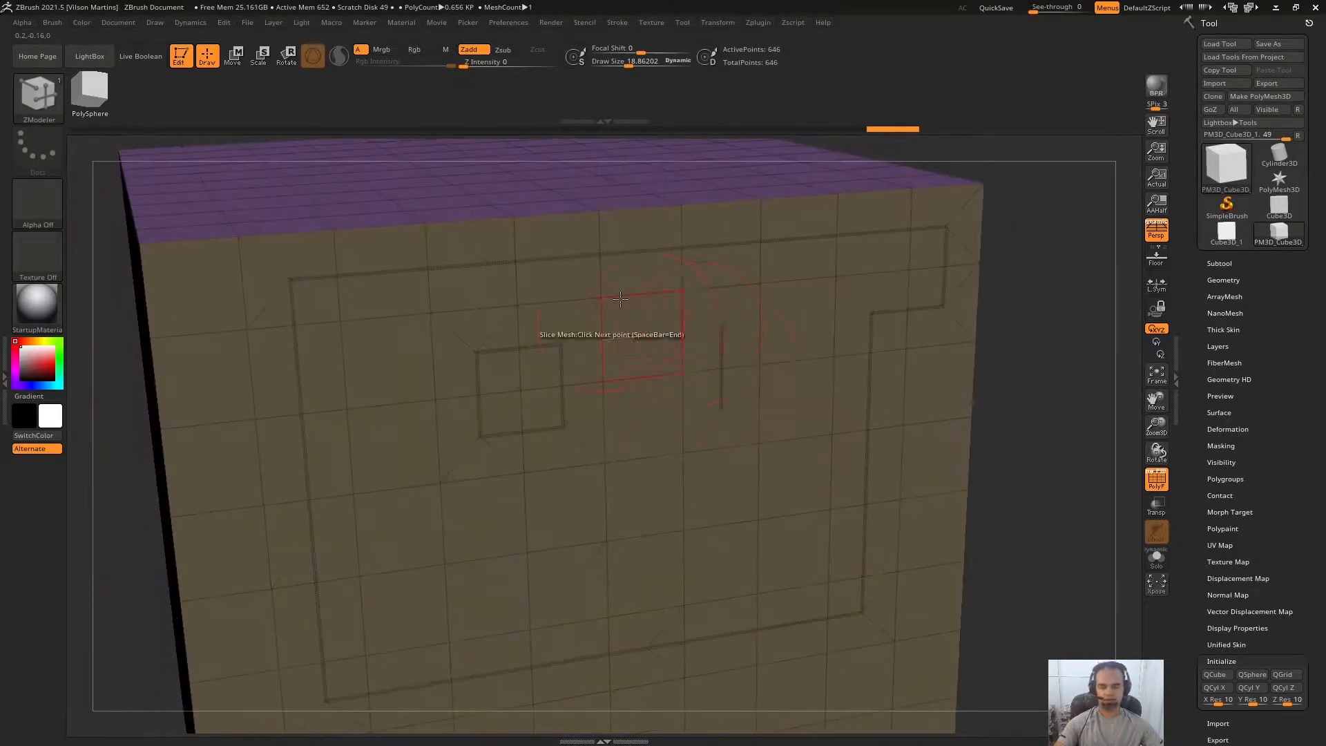
key(ctrl)
mouse_move(888, 297)
mouse_down()
mouse_move(858, 287)
mouse_move(693, 354)
mouse_up()
Start another slice near the upper edge of the front face and end it without adding a cut.
drag(775, 343, 576, 346)
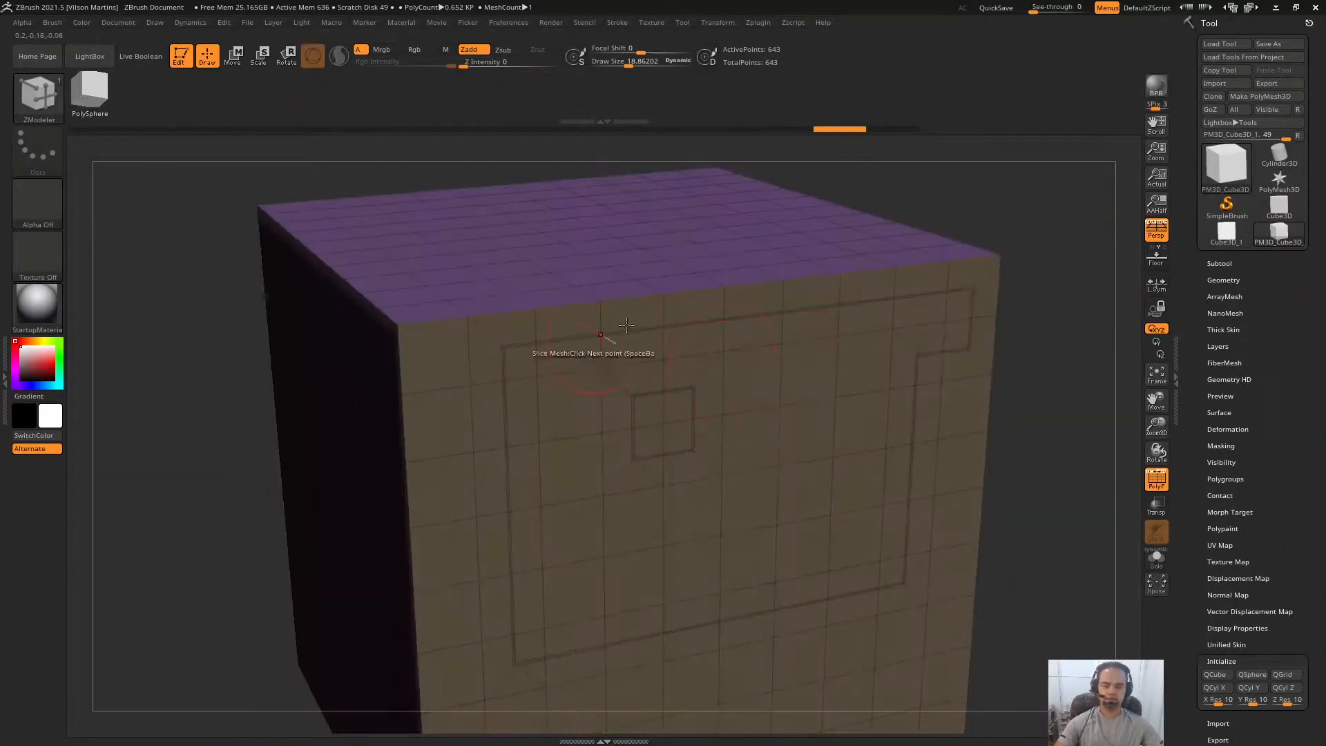
drag(958, 321, 1013, 336)
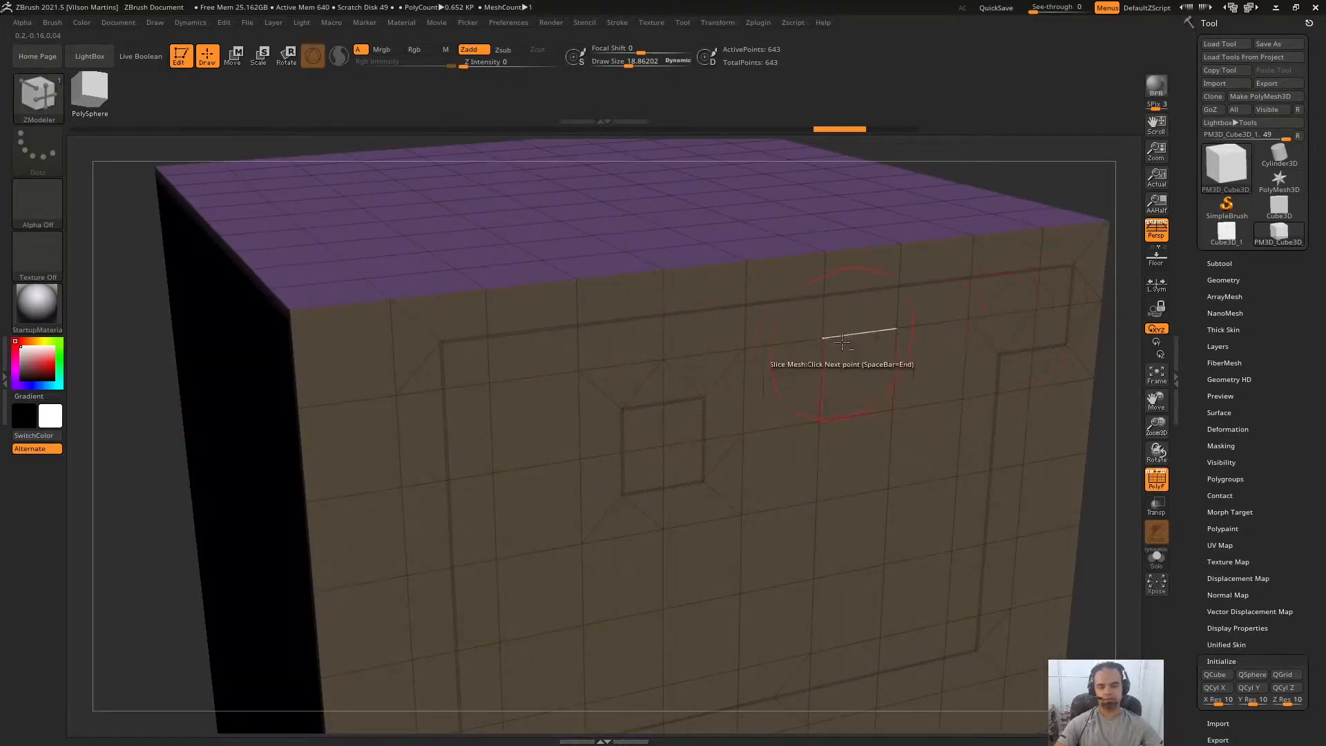
drag(761, 364, 548, 316)
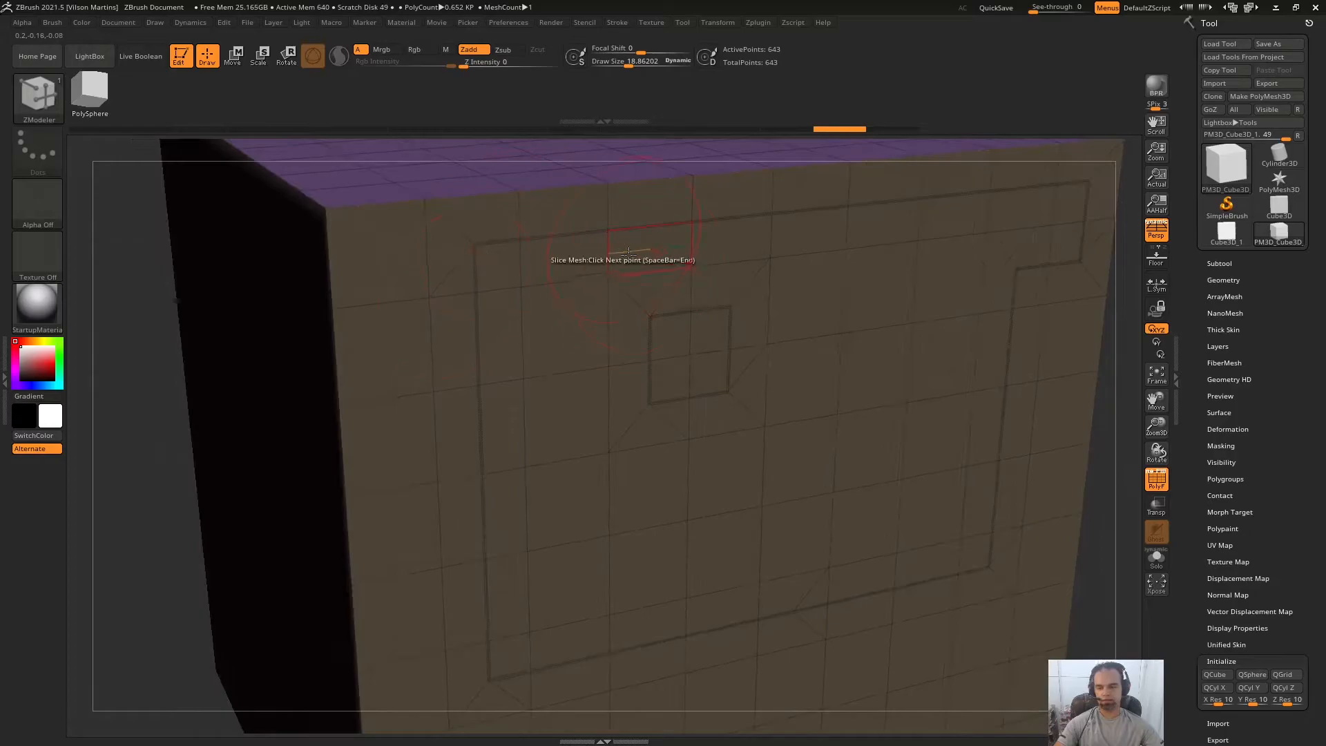
drag(623, 239, 450, 353)
key(space)
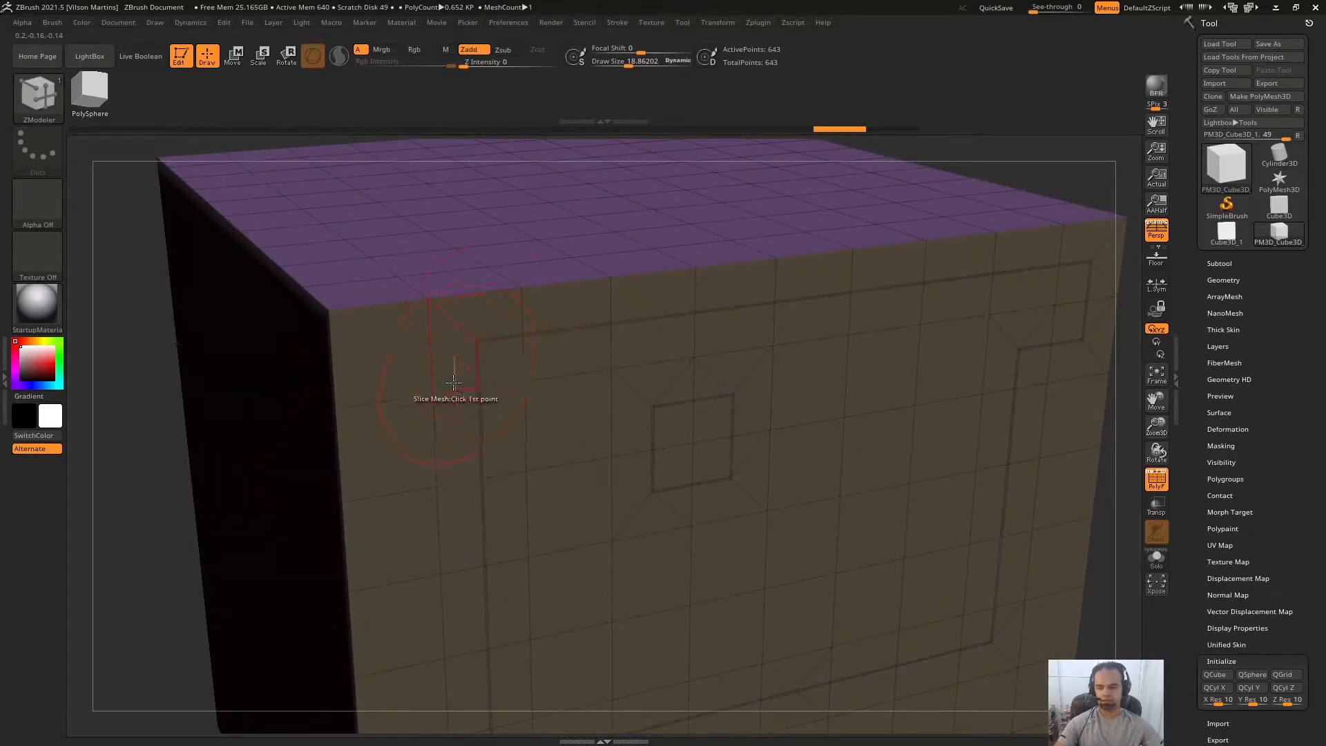
Delete the surplus diagonal edges at the corners of the large outline on the front face.
drag(467, 321, 445, 566)
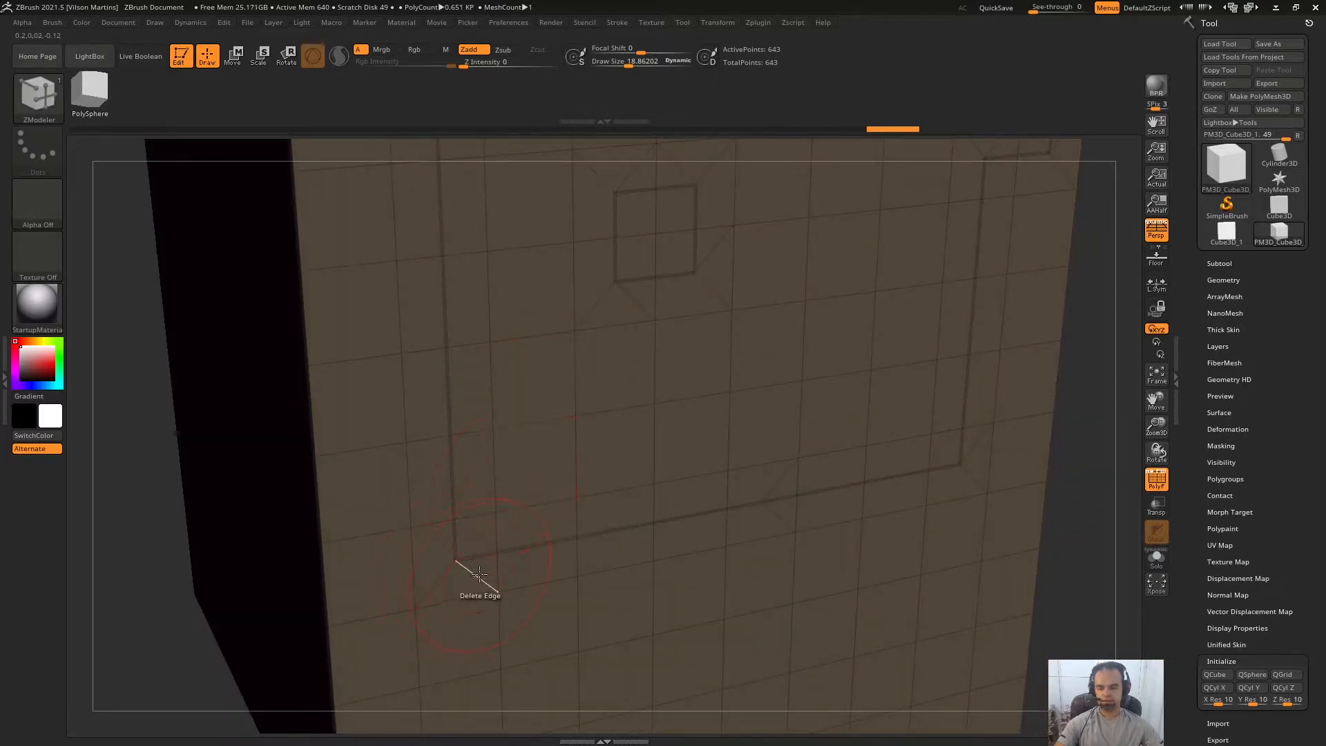
drag(836, 469, 737, 399)
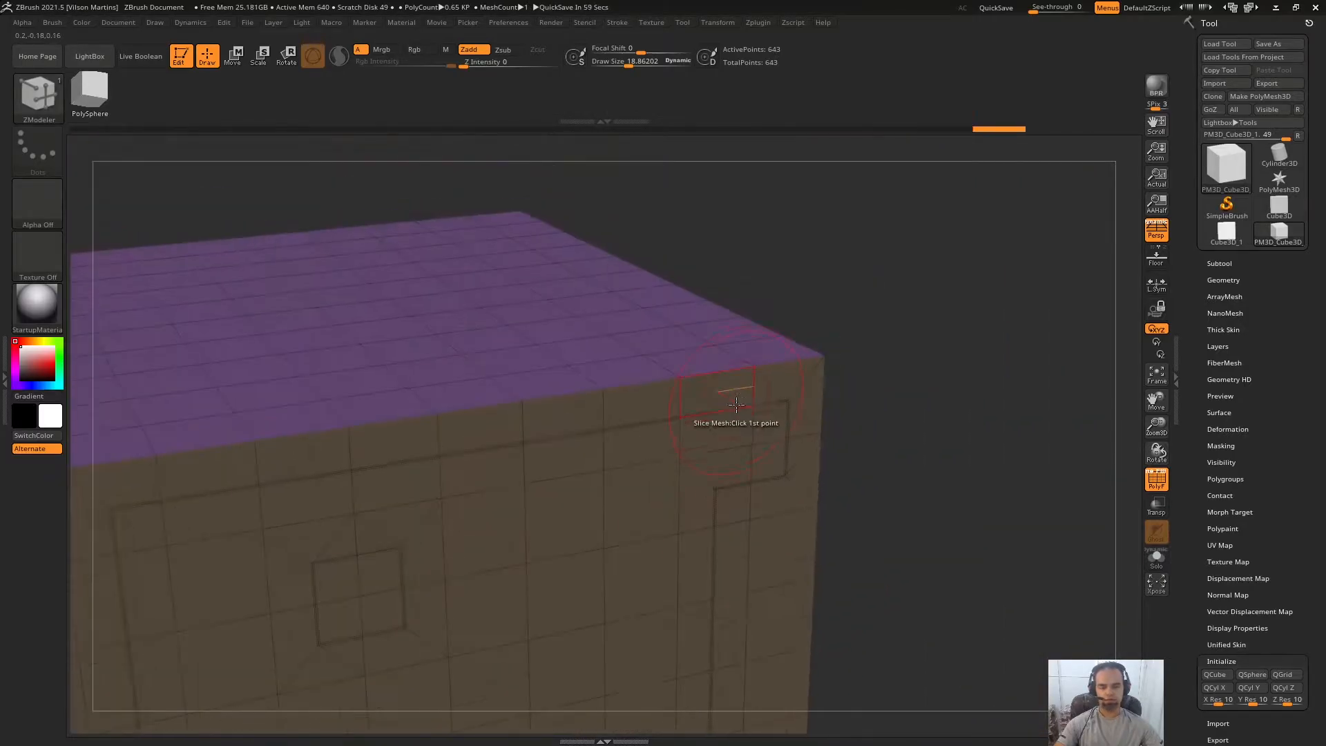
drag(812, 452, 801, 483)
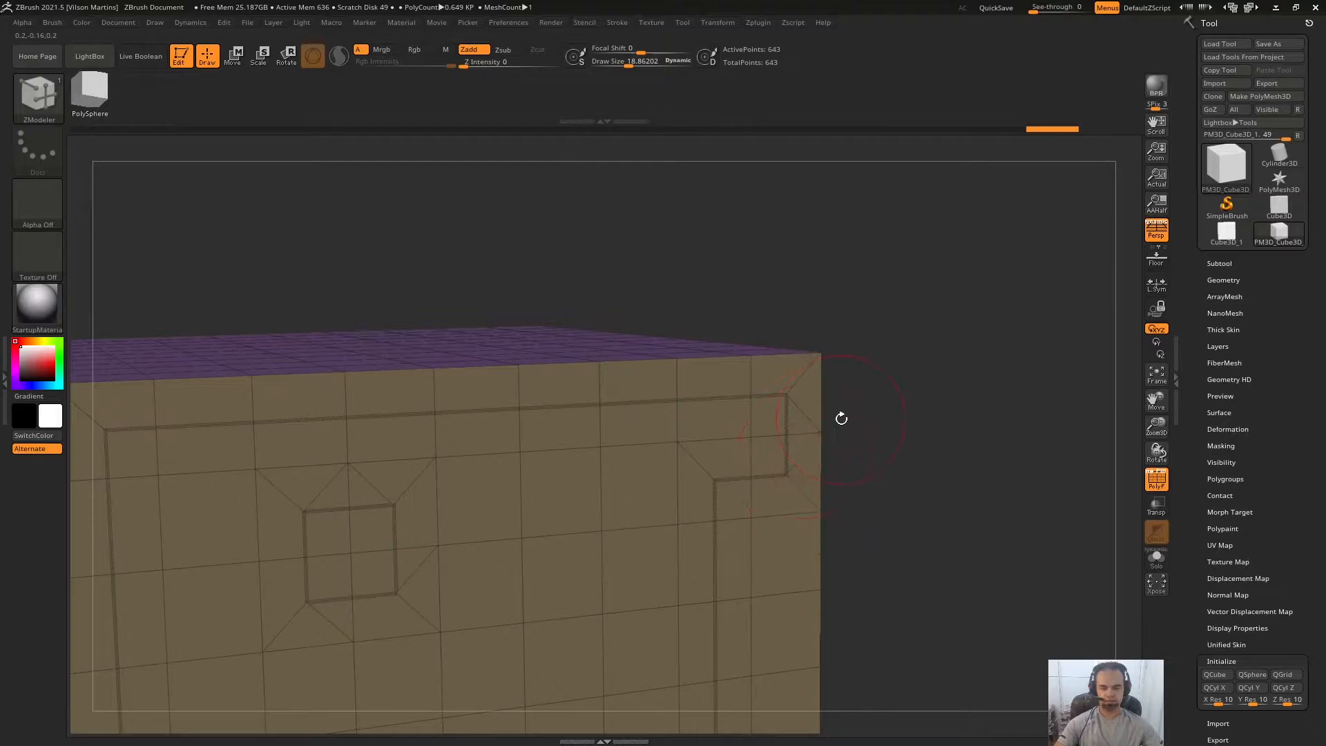
key(space)
right_drag(710, 479, 699, 359)
mouse_move(608, 556)
right_down()
mouse_move(675, 414)
mouse_move(578, 404)
mouse_move(648, 391)
mouse_move(662, 411)
mouse_move(710, 411)
mouse_move(732, 311)
mouse_move(633, 431)
right_up()
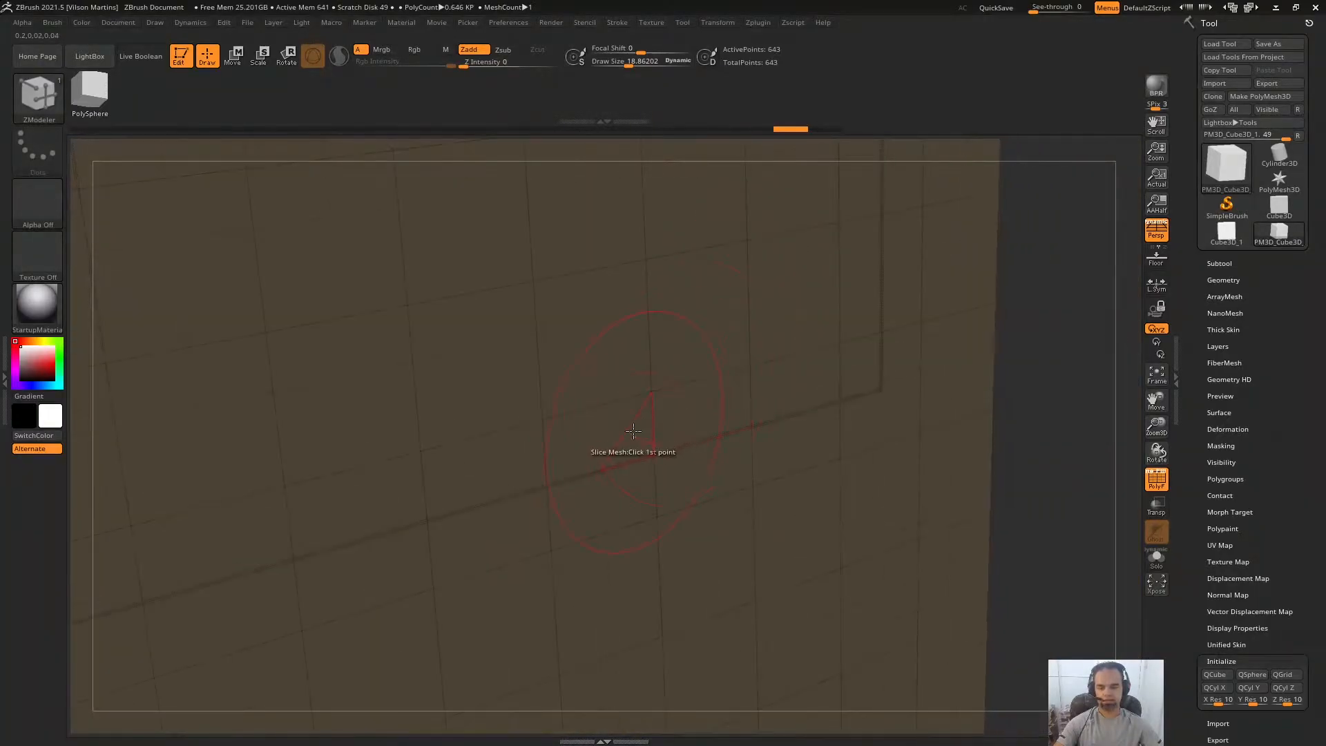
Set the edge action to Collapse and collapse the surplus short edge on the large outline's lower line.
click(622, 433)
right_drag(656, 494, 565, 517)
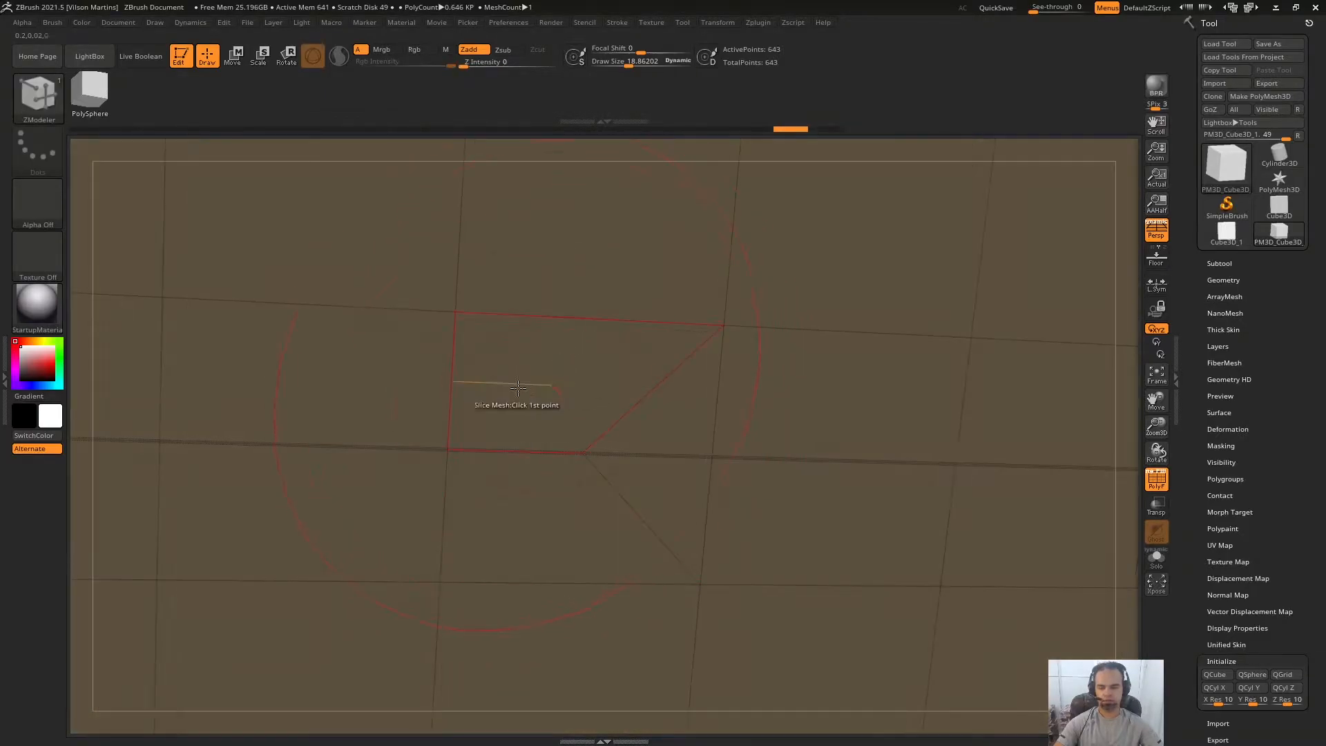
right_drag(515, 379, 527, 357)
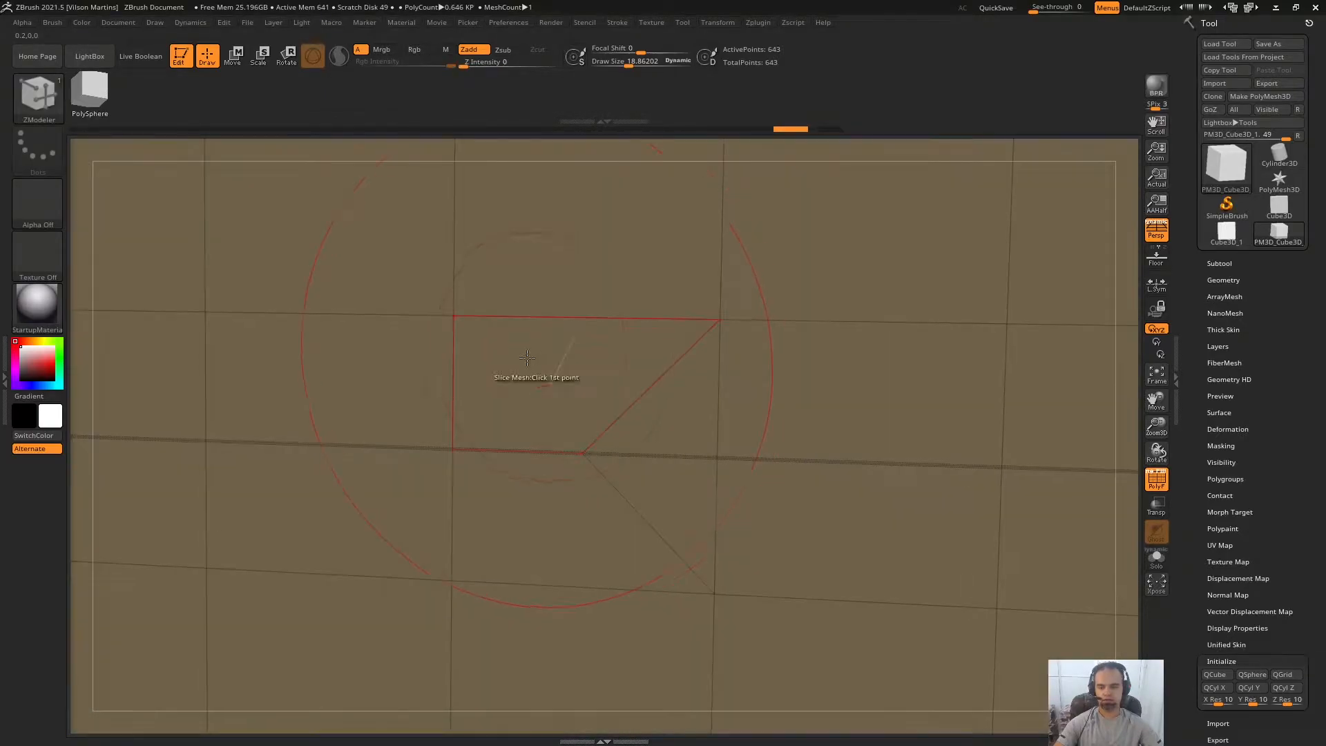
click(647, 391)
right_drag(616, 423, 680, 435)
key(space)
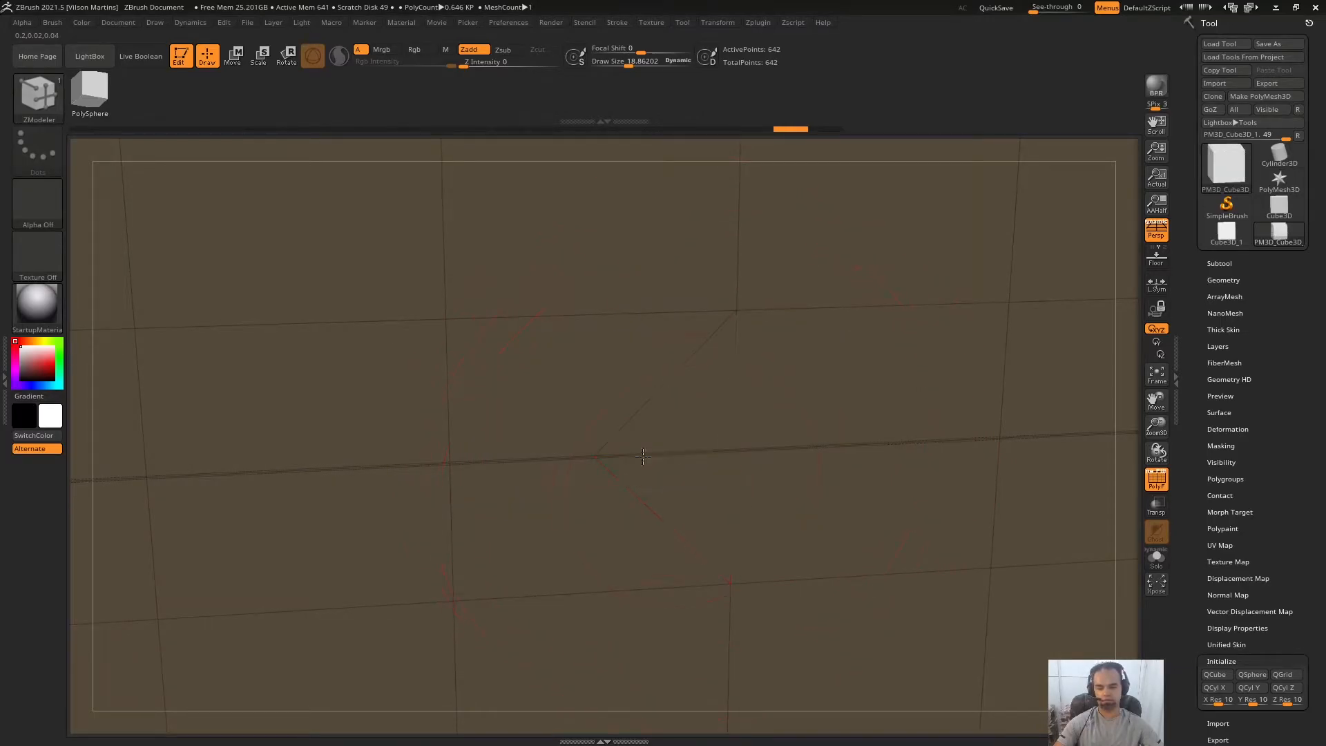
Remove the surplus diagonal edges around the small square so each corner keeps a single diagonal.
ctrl+right_drag(766, 453, 761, 442)
alt+right_drag(780, 311, 753, 388)
ctrl+right_drag(741, 530, 764, 393)
right_drag(680, 391, 633, 353)
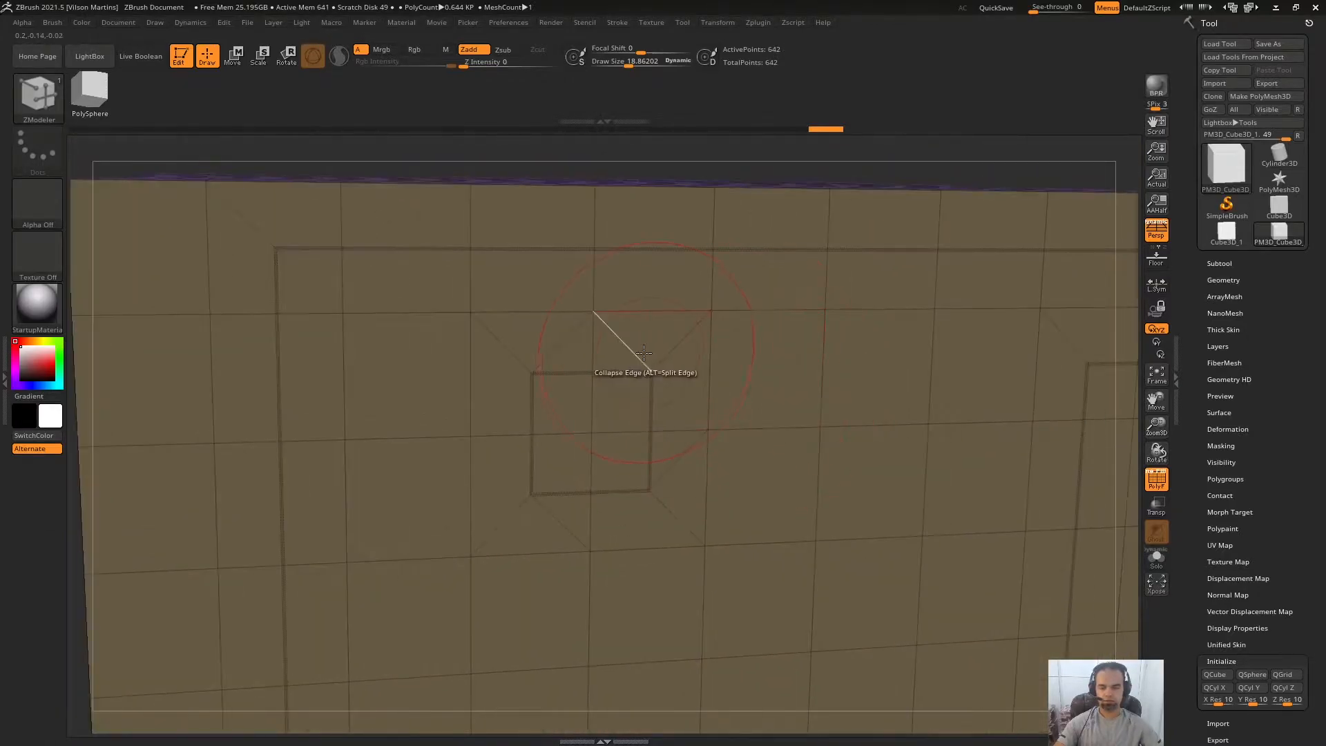
key(space)
click(524, 437)
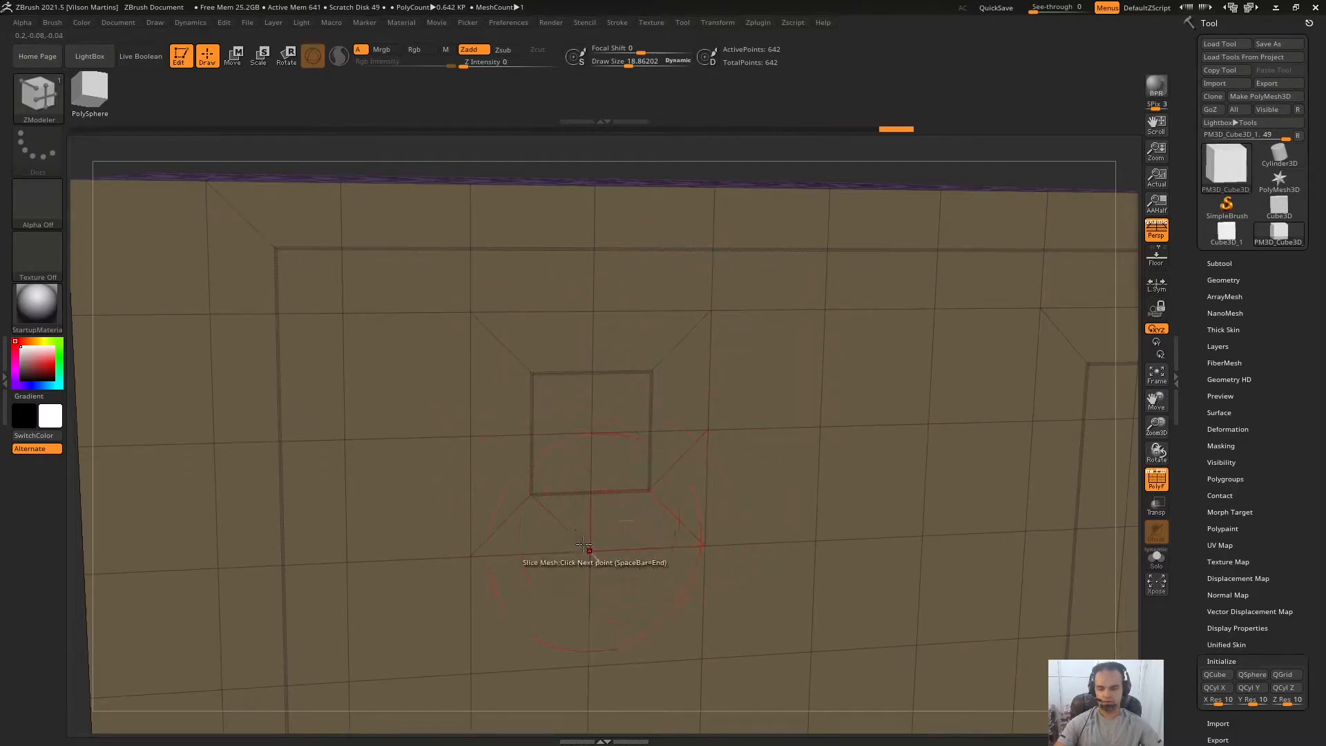
right_drag(704, 458, 706, 414)
ctrl+right_drag(706, 414, 619, 244)
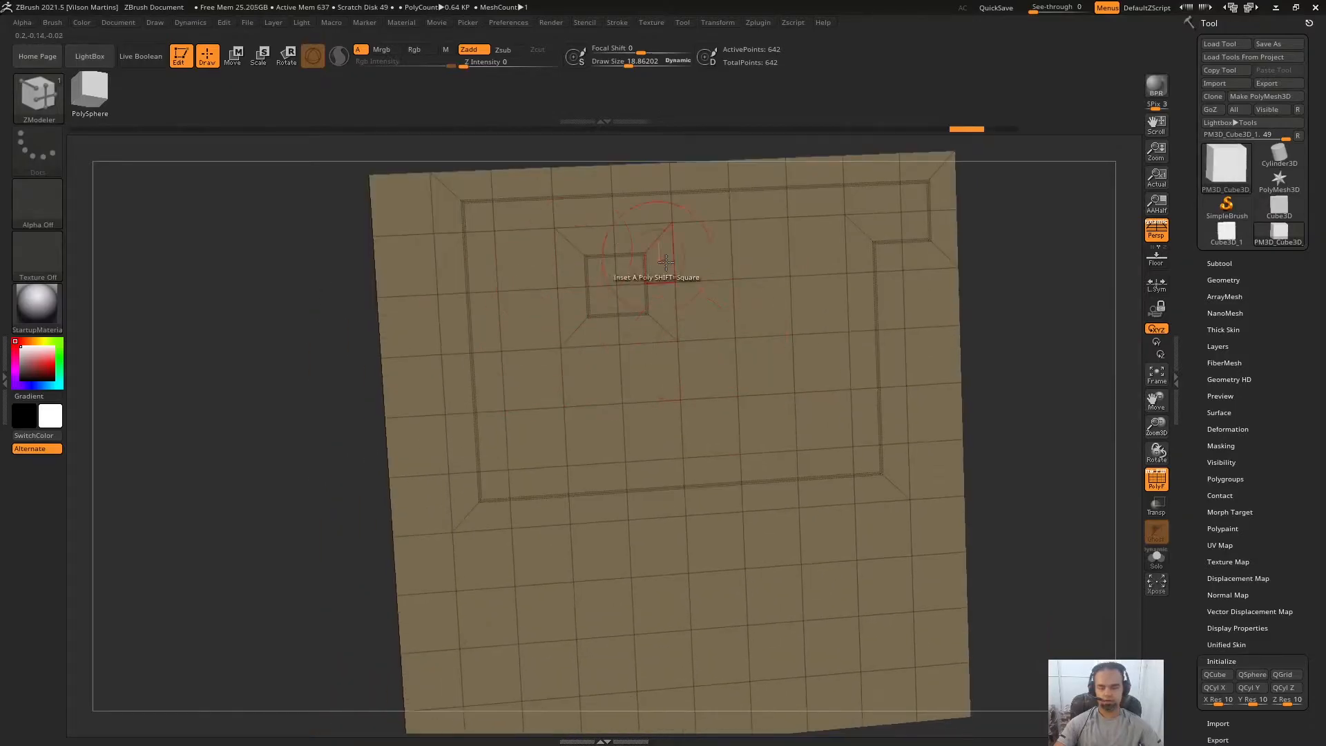
Mark a block of polygons five wide and three high below the large outline and set the polygon action to Inset.
alt+right_drag(691, 219, 773, 287)
alt+right_drag(860, 453, 828, 262)
ctrl+right_drag(828, 263, 720, 415)
mouse_move(572, 388)
alt+mouse_down()
mouse_move(794, 465)
mouse_move(565, 450)
mouse_move(760, 415)
alt+mouse_up()
mouse_move(897, 441)
alt+right_down()
mouse_move(774, 488)
mouse_move(840, 436)
alt+right_up()
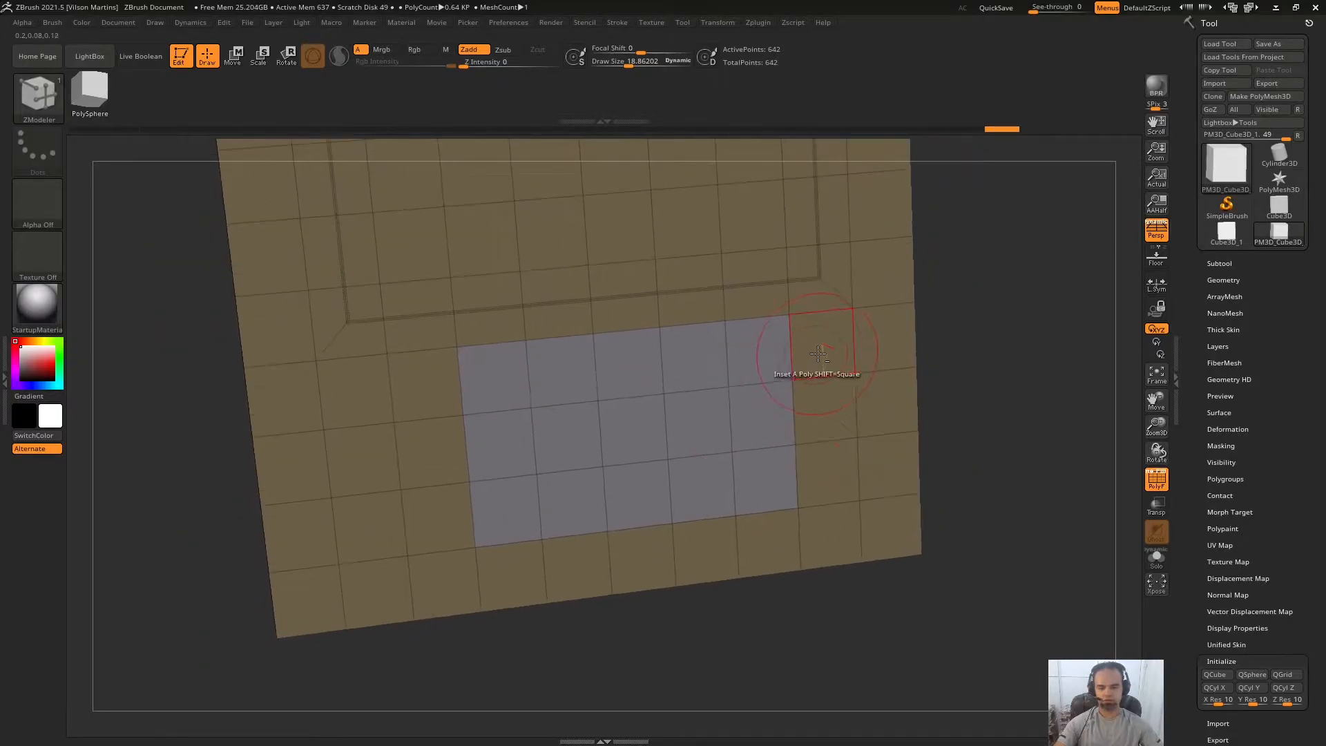
alt+right_drag(815, 353, 758, 477)
alt+drag(758, 484, 757, 397)
key(space)
click(733, 299)
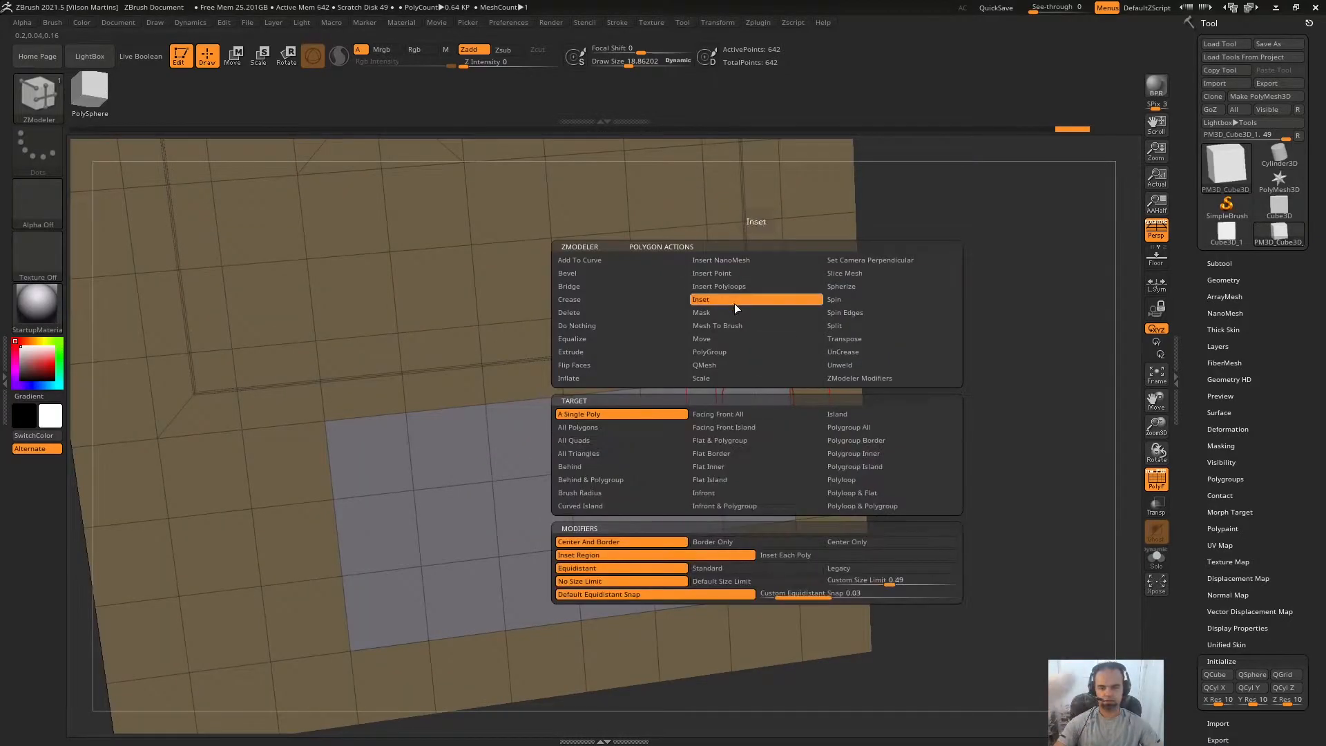
Try insetting the marked block of polygons below the large outline, and undo the inset.
drag(739, 415, 706, 449)
key(f)
alt+right_drag(721, 470, 684, 484)
alt+right_drag(655, 421, 705, 330)
right_drag(608, 415, 816, 407)
key(ctrl+z)
Cut a closed rectangular outline below the large outline on the front face with Slice Mesh.
alt+right_drag(812, 498, 866, 279)
right_drag(820, 408, 910, 333)
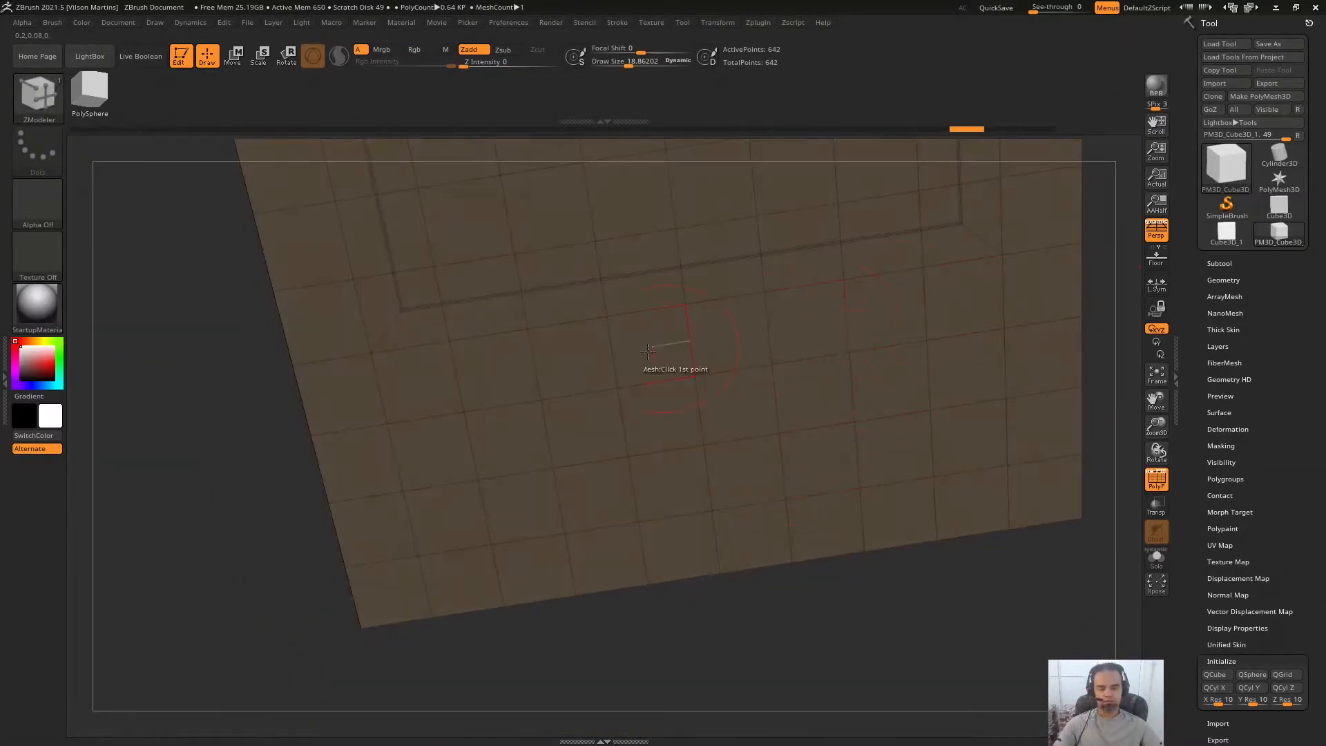
right_drag(848, 468, 883, 379)
ctrl+right_drag(829, 454, 929, 429)
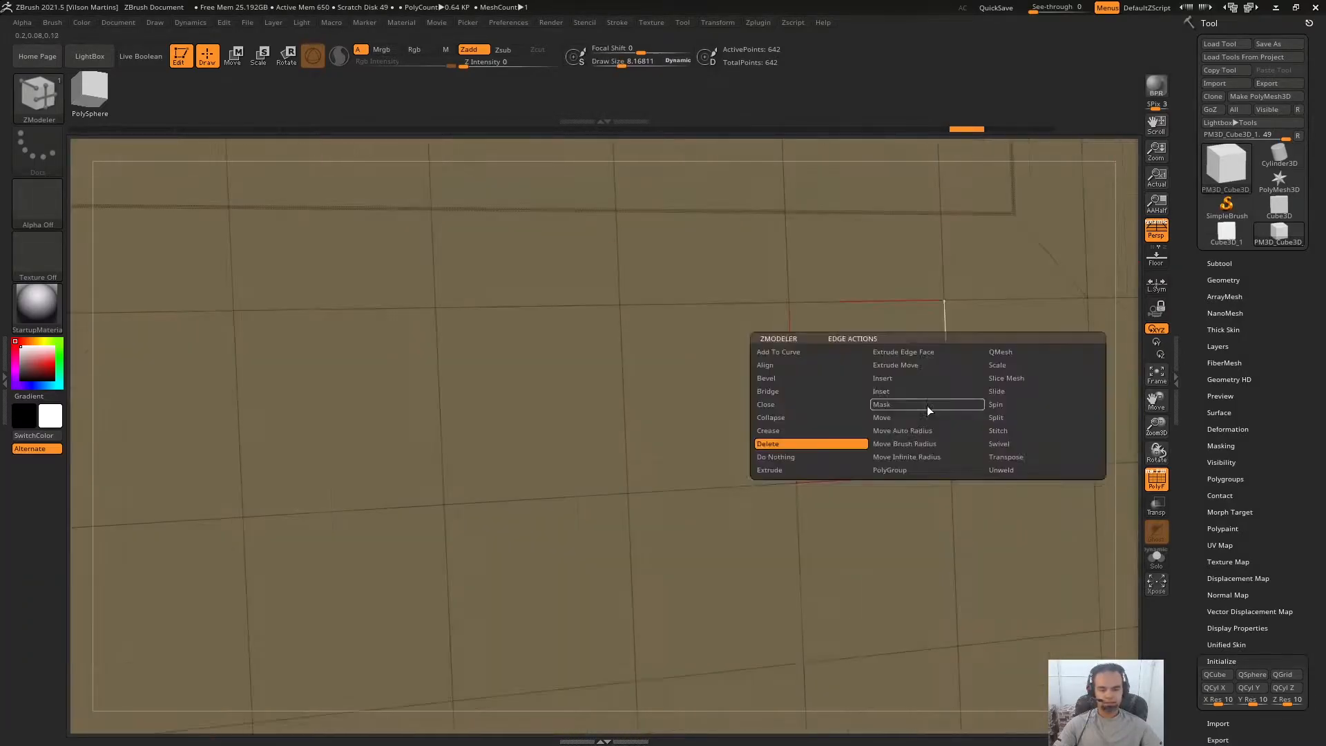
mouse_move(958, 321)
ctrl+right_down()
mouse_move(944, 299)
mouse_move(949, 410)
mouse_move(892, 352)
ctrl+right_up()
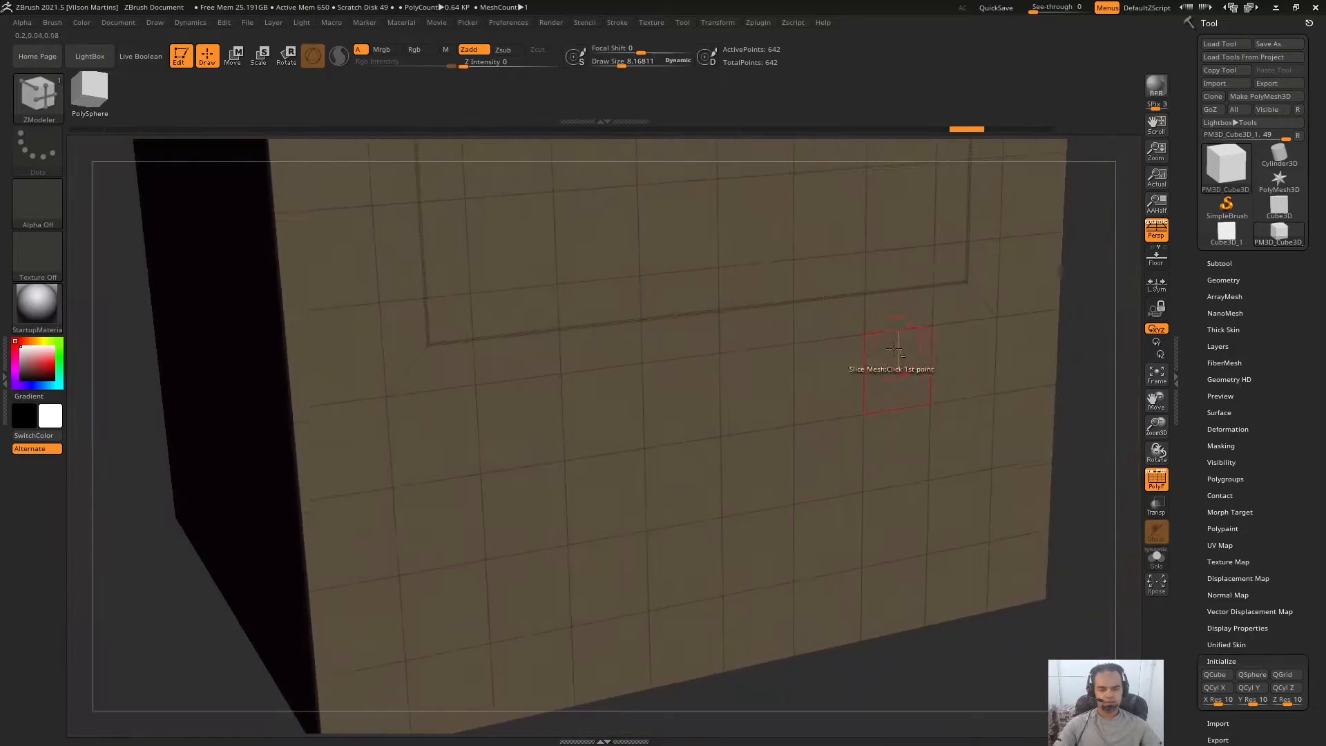
click(524, 412)
key(space)
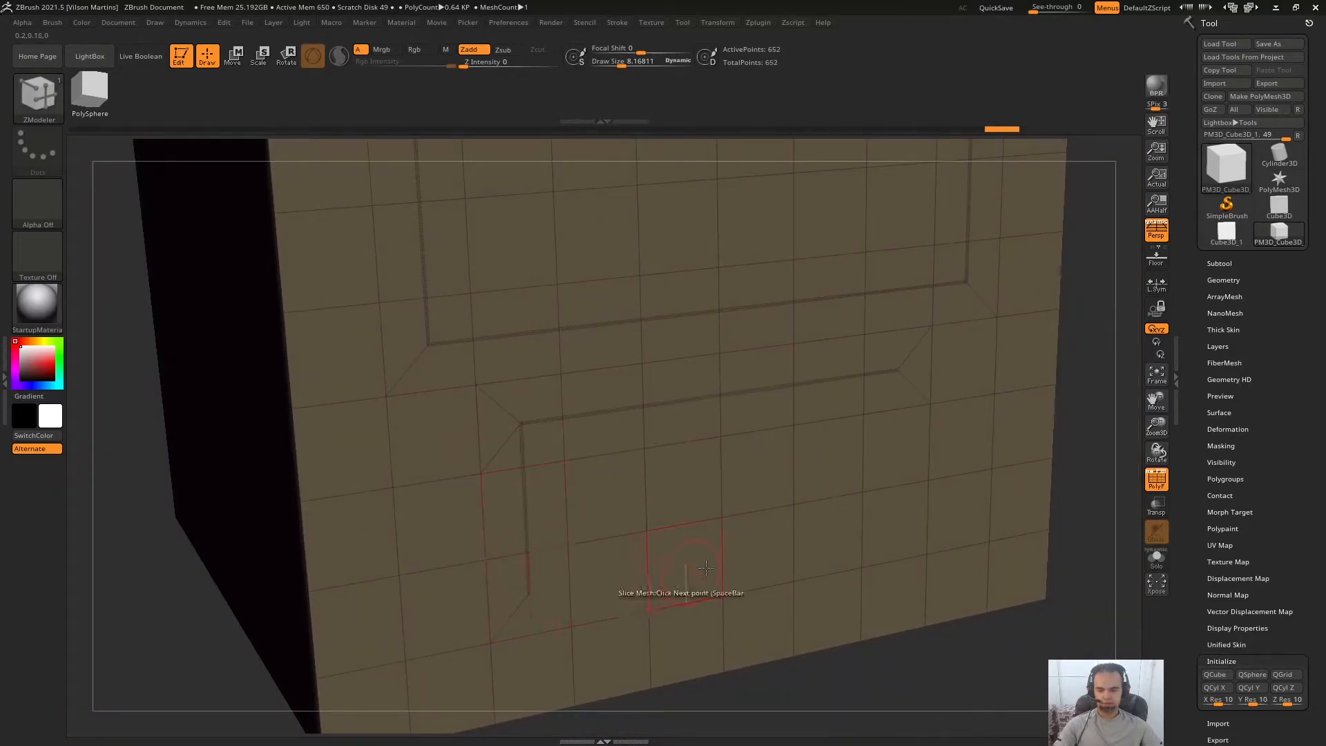
click(905, 547)
key(space)
Try cutting a Slice Mesh line between the lower rectangle and the cube's outer edge, and undo it.
alt+right_drag(921, 408, 794, 470)
ctrl+right_drag(794, 470, 856, 261)
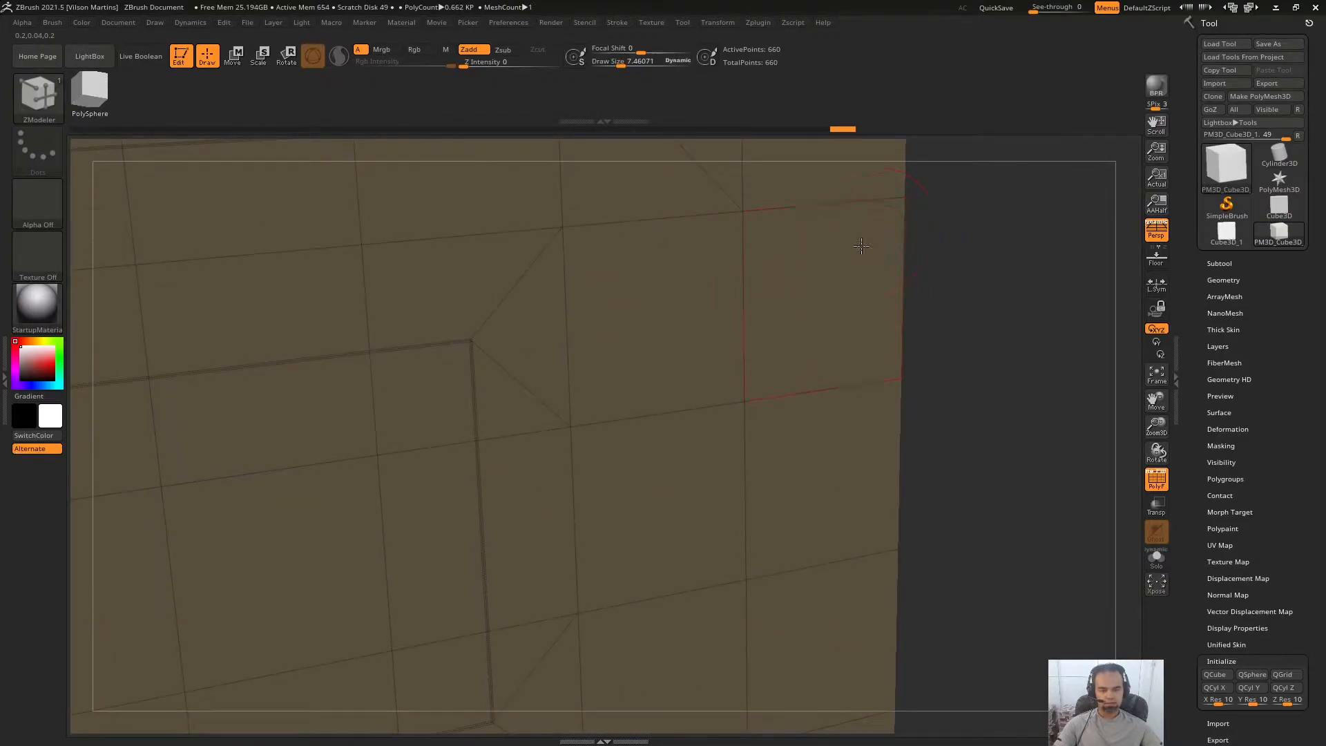
key(space)
alt+right_drag(826, 606, 821, 313)
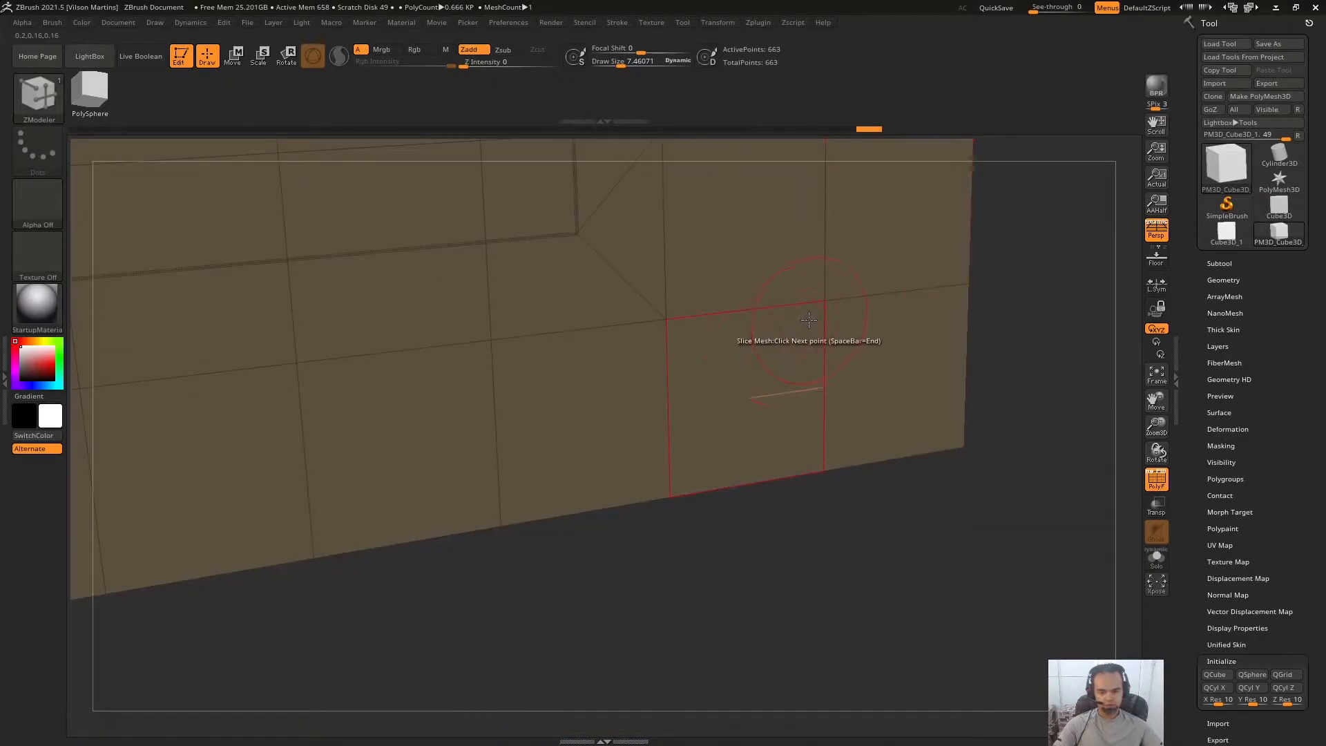
click(760, 352)
alt+right_drag(883, 178, 813, 344)
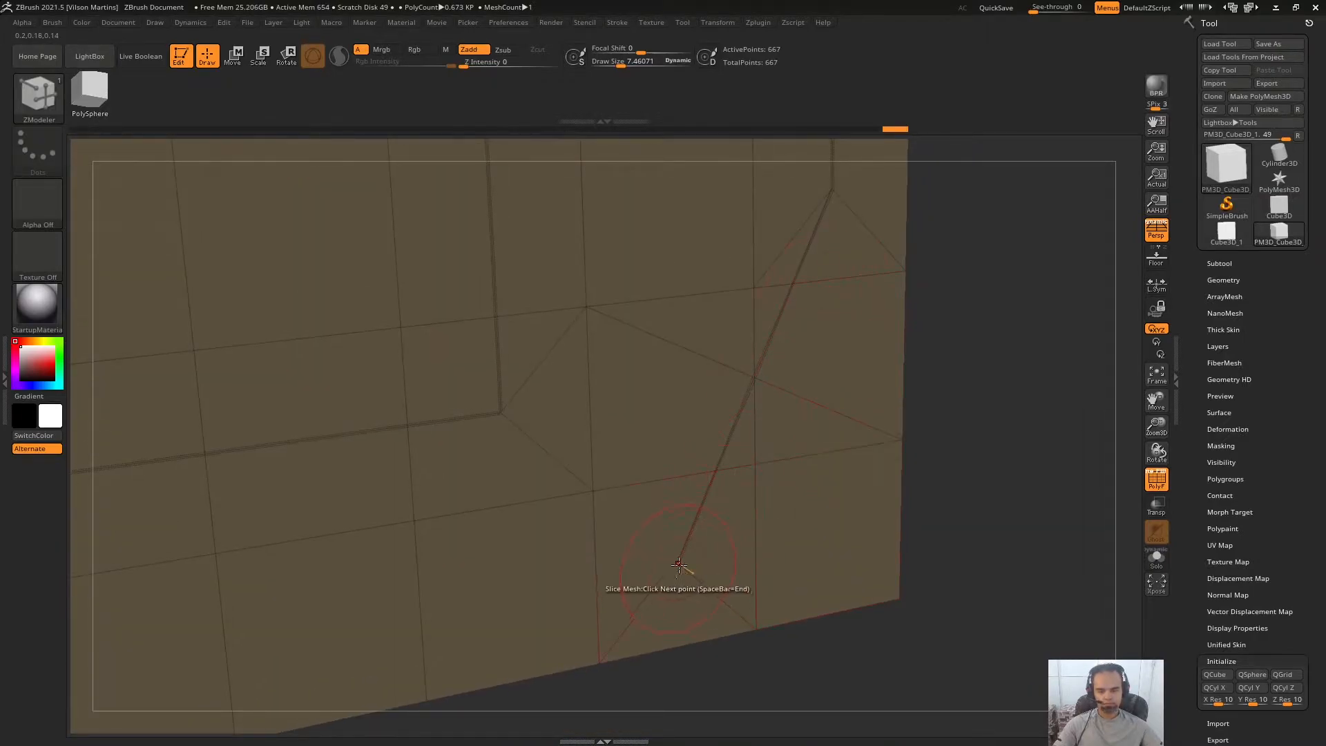
ctrl+right_drag(925, 525, 942, 383)
key(ctrl+z)
key(ctrl+z)
alt+right_drag(850, 159, 801, 501)
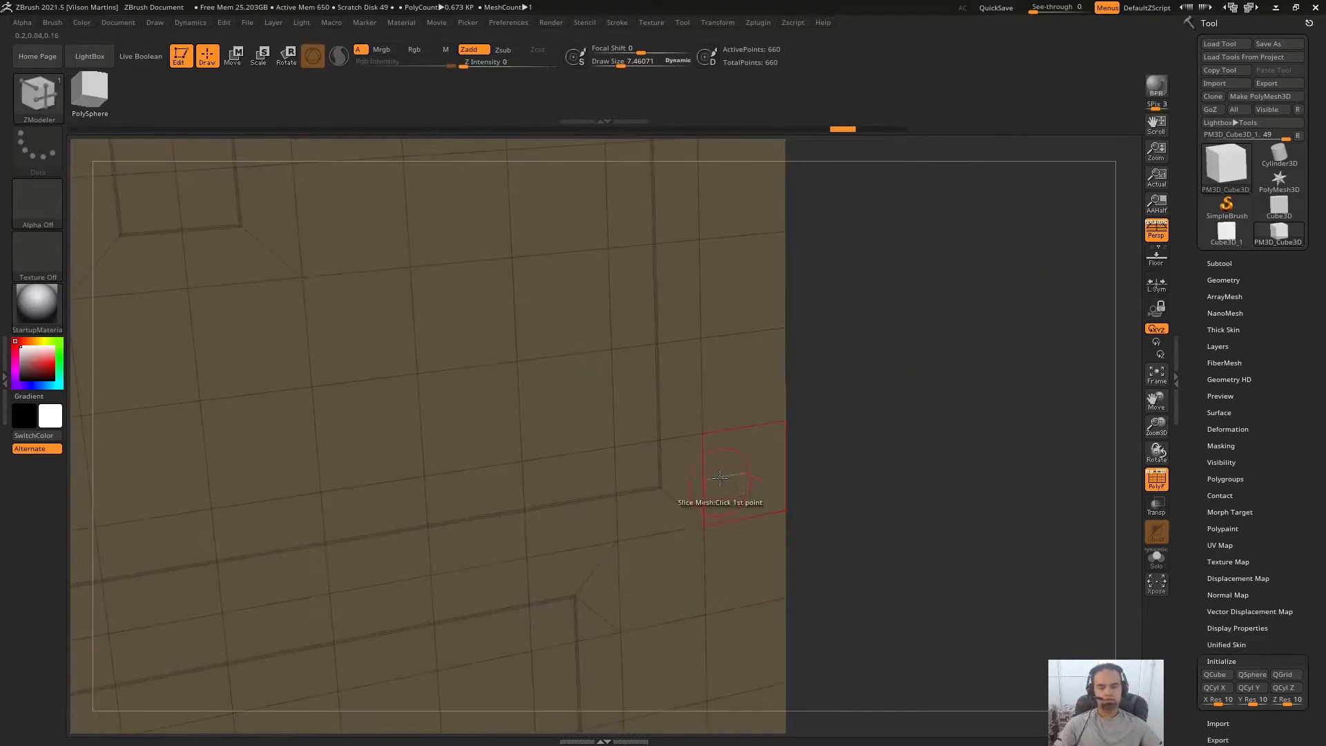
Select the SliceCurve brush and try slicing vertically along the front face's outer edge, undoing the result.
right_drag(747, 460, 661, 383)
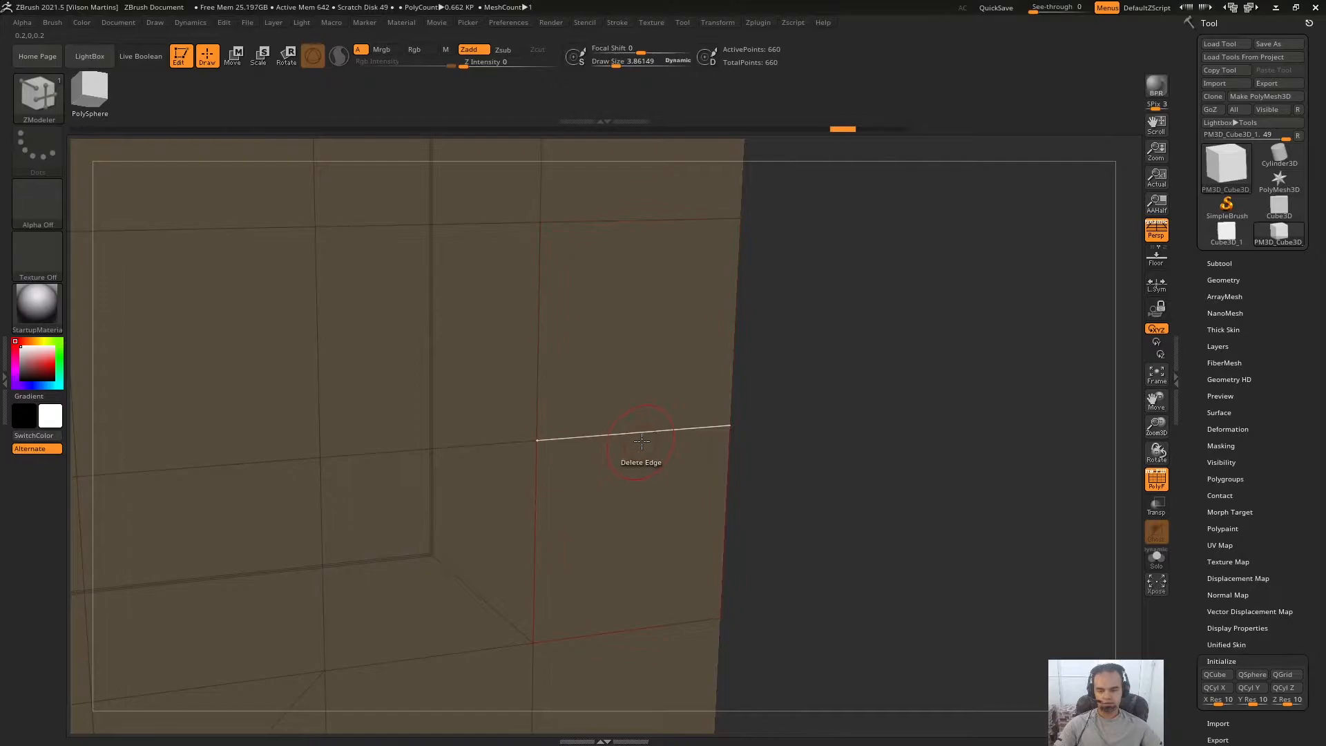
ctrl+shift+click(37, 114)
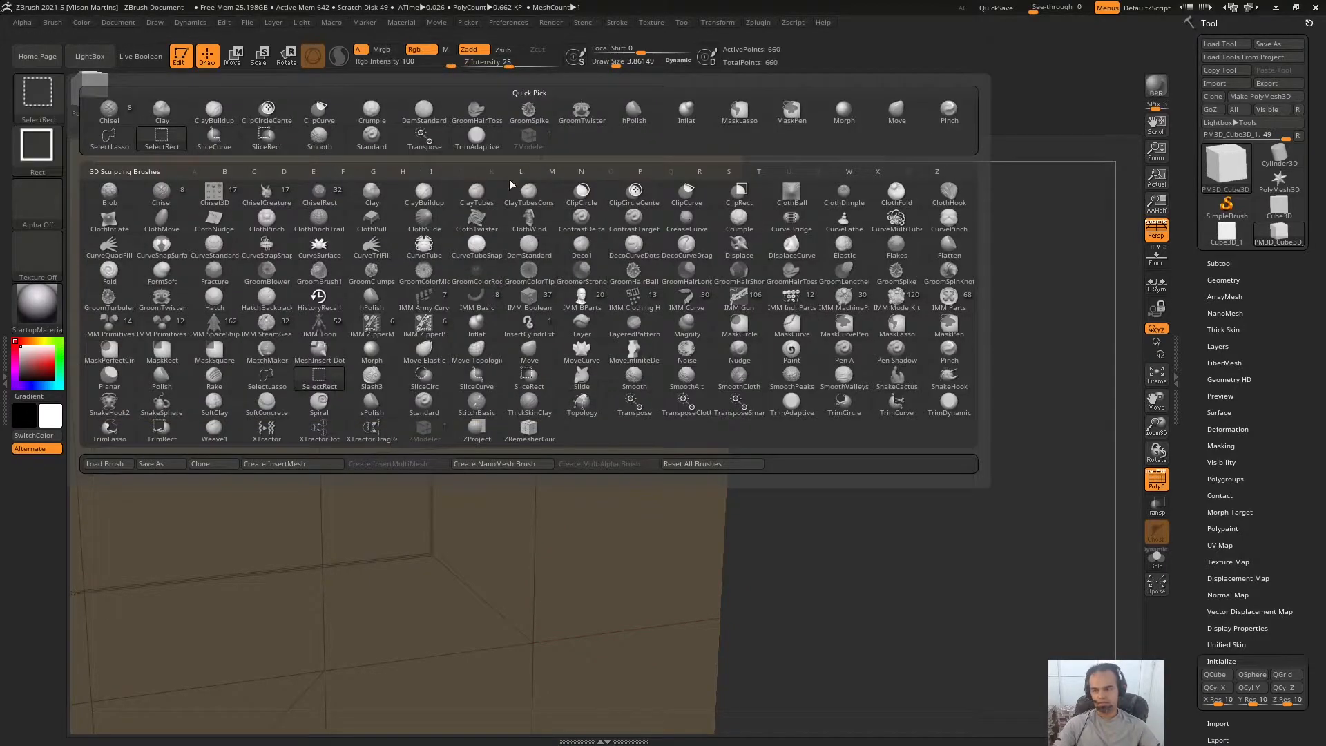
click(214, 138)
mouse_move(794, 289)
ctrl+shift+mouse_down()
mouse_move(792, 527)
mouse_move(779, 551)
ctrl+shift+mouse_up()
ctrl+right_drag(796, 462, 796, 422)
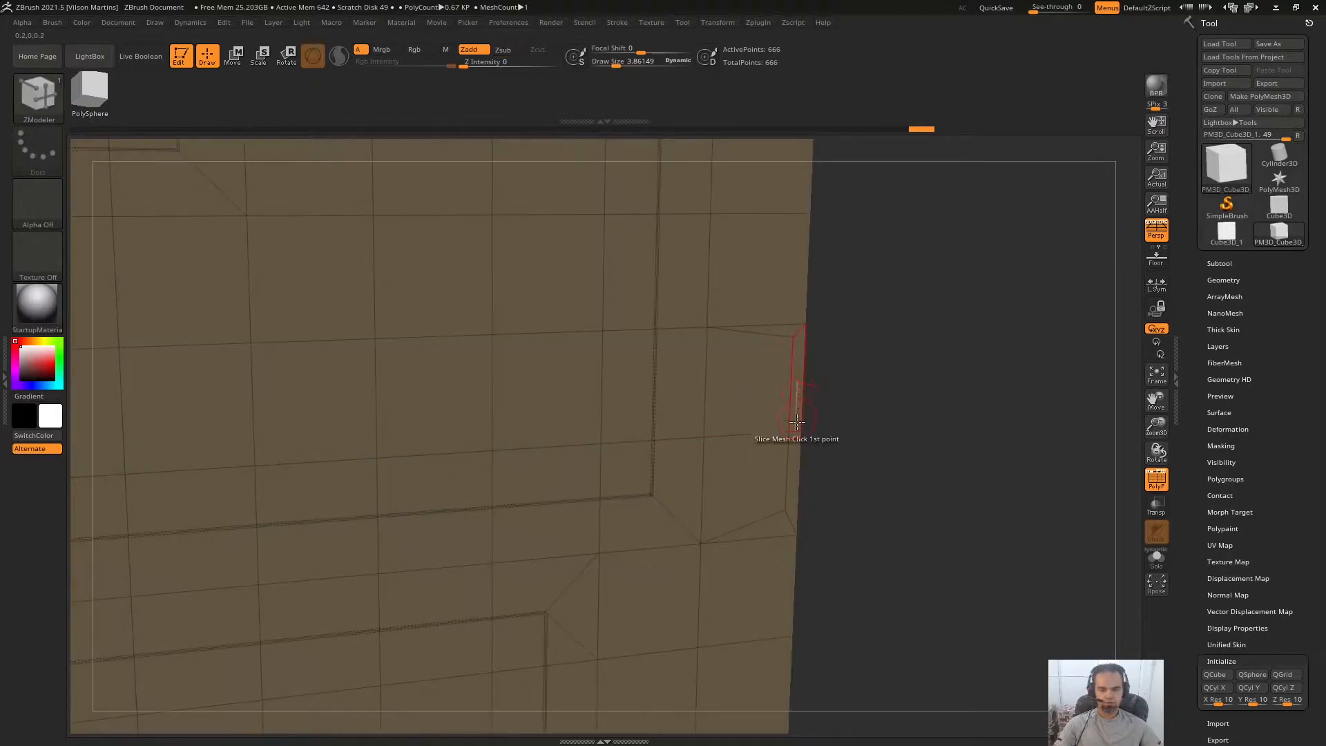
drag(861, 414, 881, 382)
mouse_move(882, 382)
ctrl+right_down()
mouse_move(840, 317)
mouse_move(805, 323)
mouse_move(887, 390)
mouse_move(851, 355)
mouse_move(953, 370)
mouse_move(846, 333)
mouse_move(814, 368)
ctrl+right_up()
key(ctrl+z)
Try another vertical slice near the front face's outer edge and shift the cut line across the polygons beside the rectangle.
ctrl+shift+click(743, 362)
mouse_move(731, 339)
right_down()
mouse_move(952, 396)
mouse_move(960, 387)
right_up()
ctrl+shift+drag(847, 305, 882, 577)
mouse_move(881, 577)
right_down()
mouse_move(811, 380)
mouse_move(686, 339)
right_up()
drag(988, 376, 851, 280)
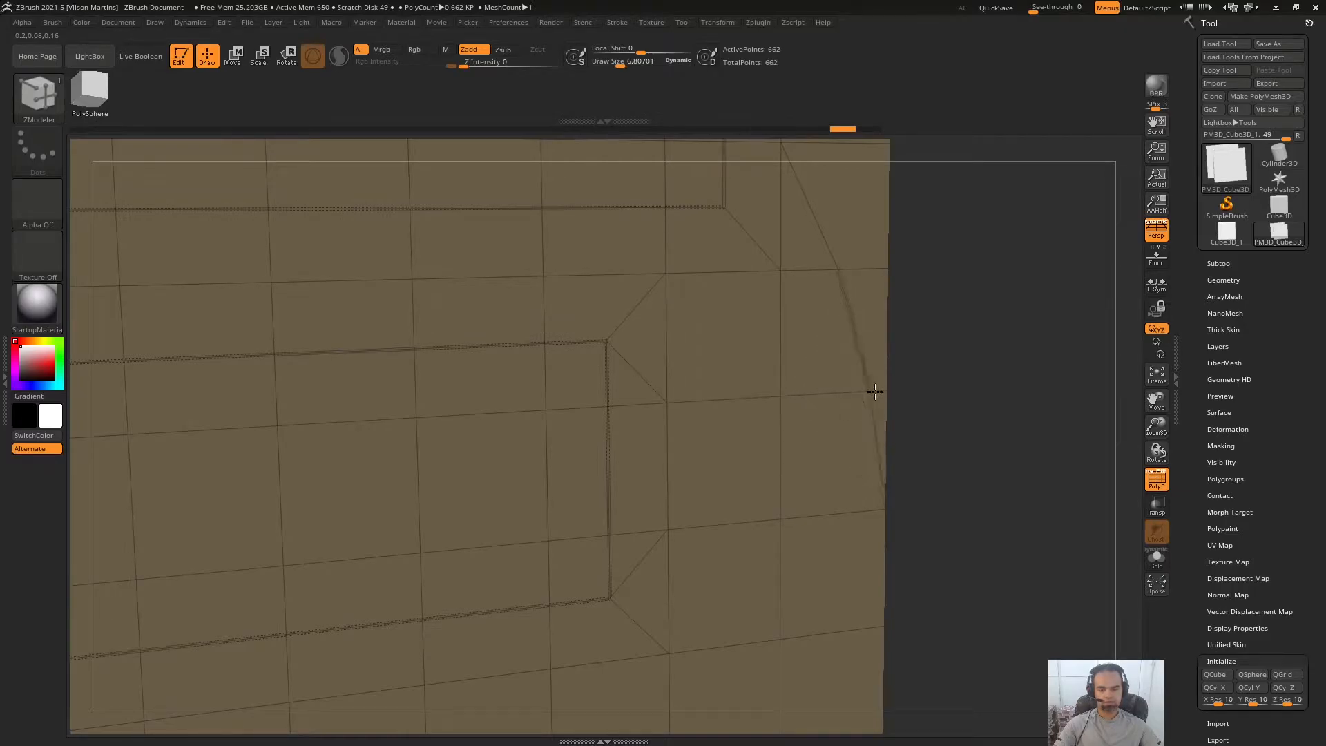
drag(842, 447, 841, 640)
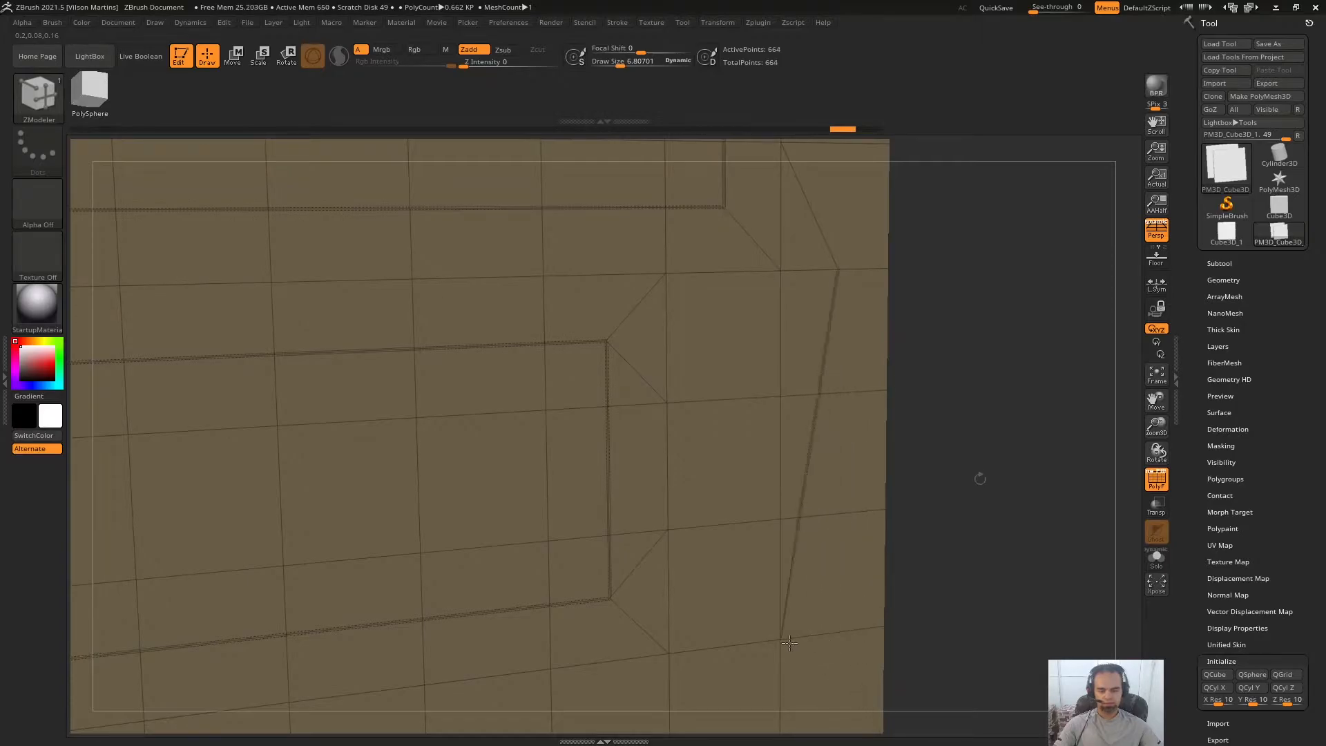
key(f)
mouse_move(970, 362)
mouse_down()
mouse_move(976, 494)
mouse_move(962, 379)
mouse_move(976, 317)
mouse_move(995, 338)
mouse_move(967, 339)
mouse_up()
Set the polygon action to PolyGroup with the Fill target.
key(space)
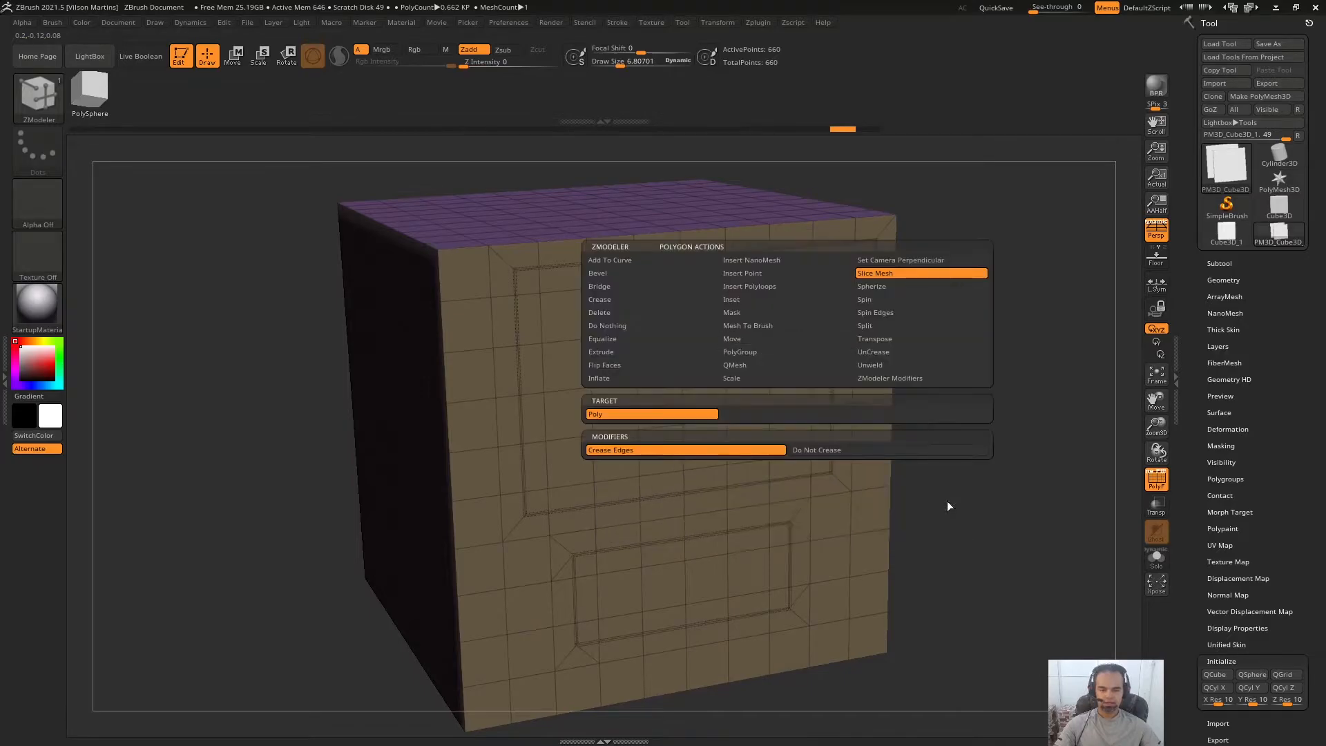
scroll(856, 406, up, 3)
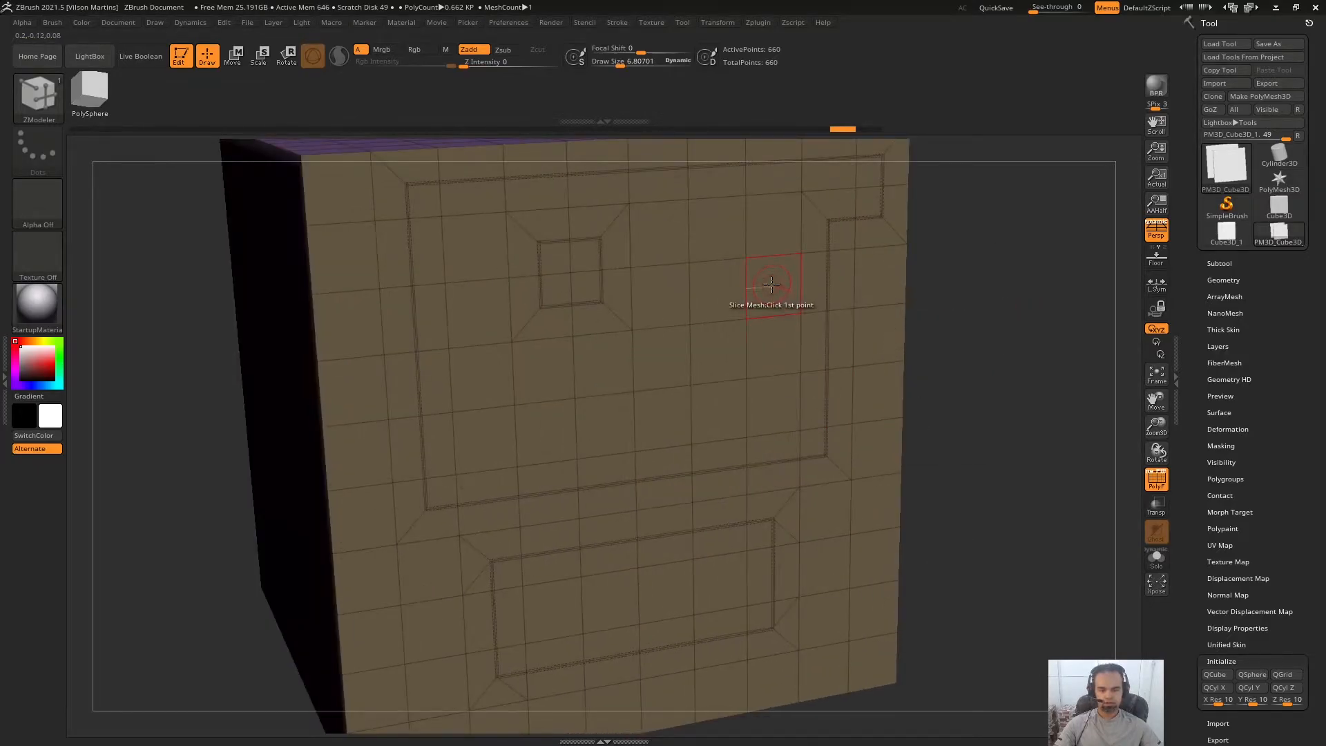
key(space)
click(734, 351)
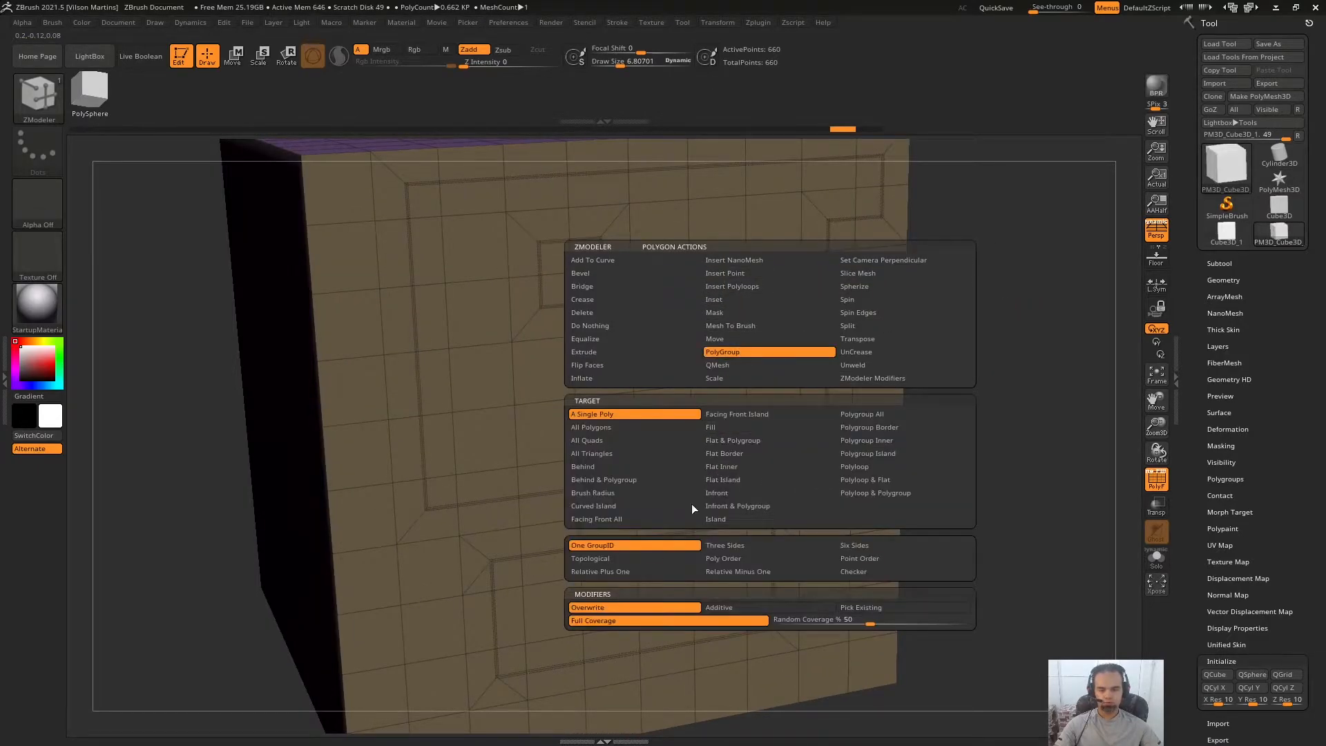
click(733, 427)
drag(997, 317, 550, 275)
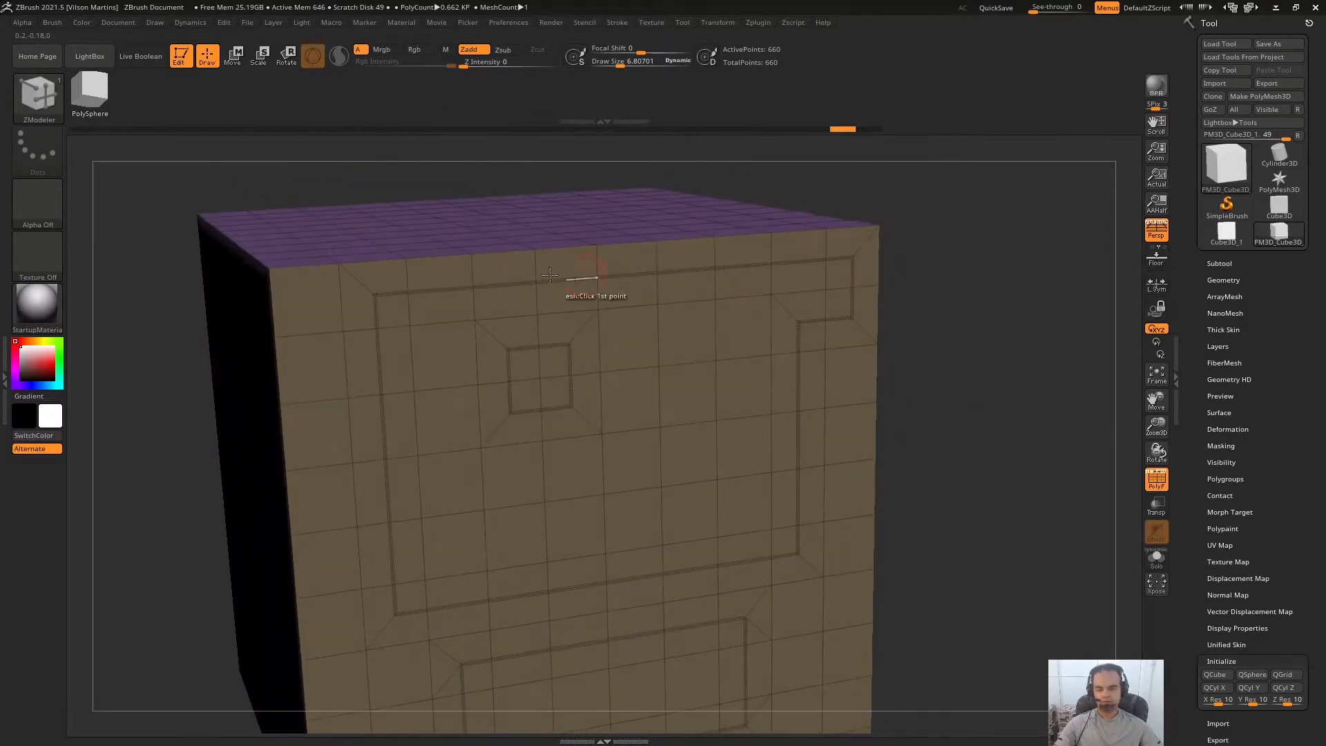
Capture the screen area around the large outline's notched corner, mark its vertical creased edge, and copy the capture.
right_drag(710, 588, 935, 341)
scroll(799, 330, up, 3)
key(Print)
drag(582, 260, 820, 346)
drag(914, 328, 560, 744)
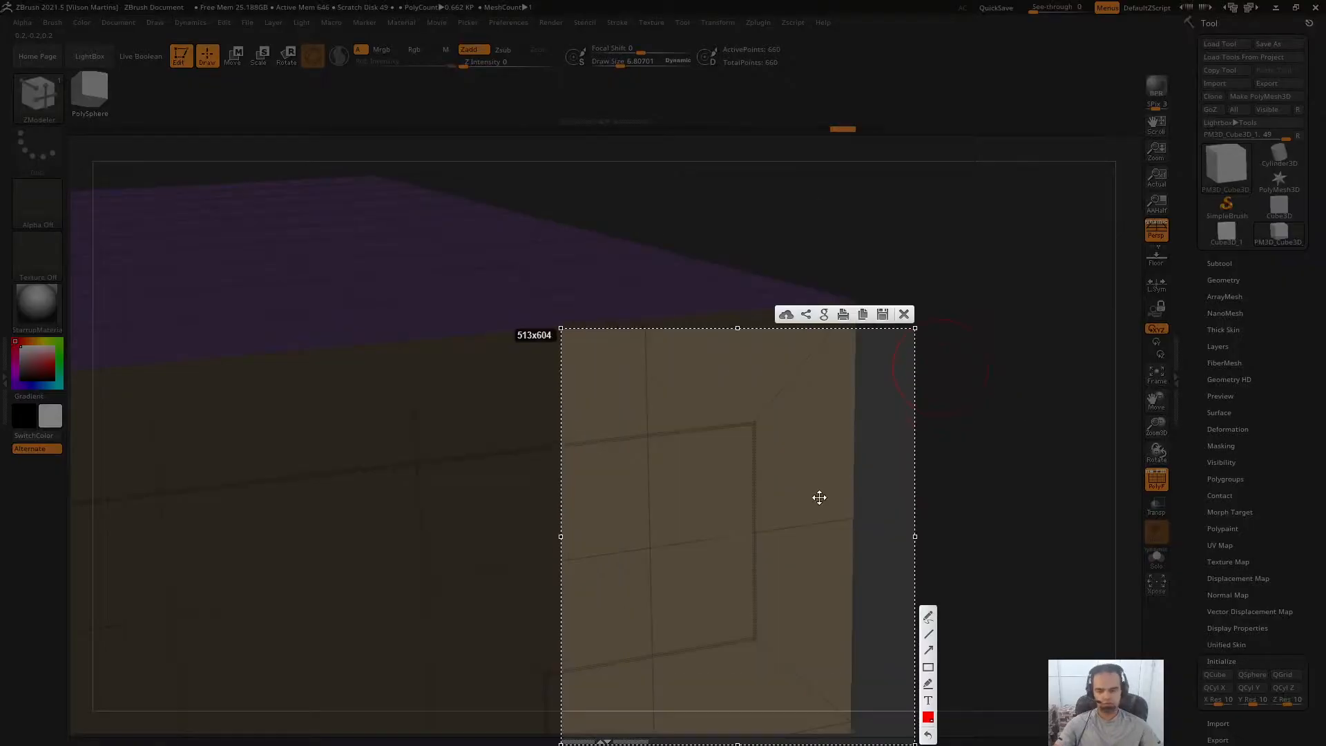
drag(761, 429, 767, 582)
key(ctrl+c)
mouse_move(971, 388)
right_down()
mouse_move(1005, 284)
mouse_move(1029, 326)
mouse_move(881, 285)
right_up()
Set the Slice Mesh edge action's modifier to Do Not Crease.
key(space)
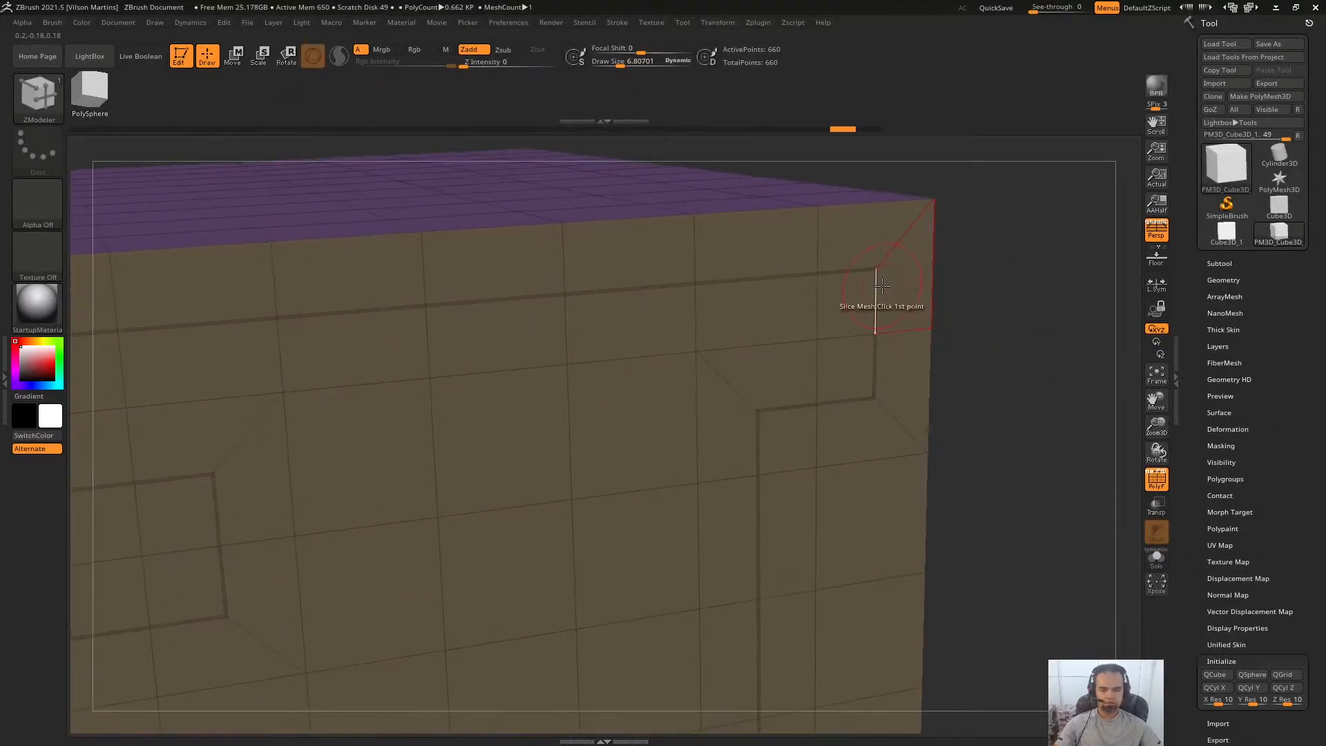
key(space)
click(900, 481)
click(859, 478)
click(939, 477)
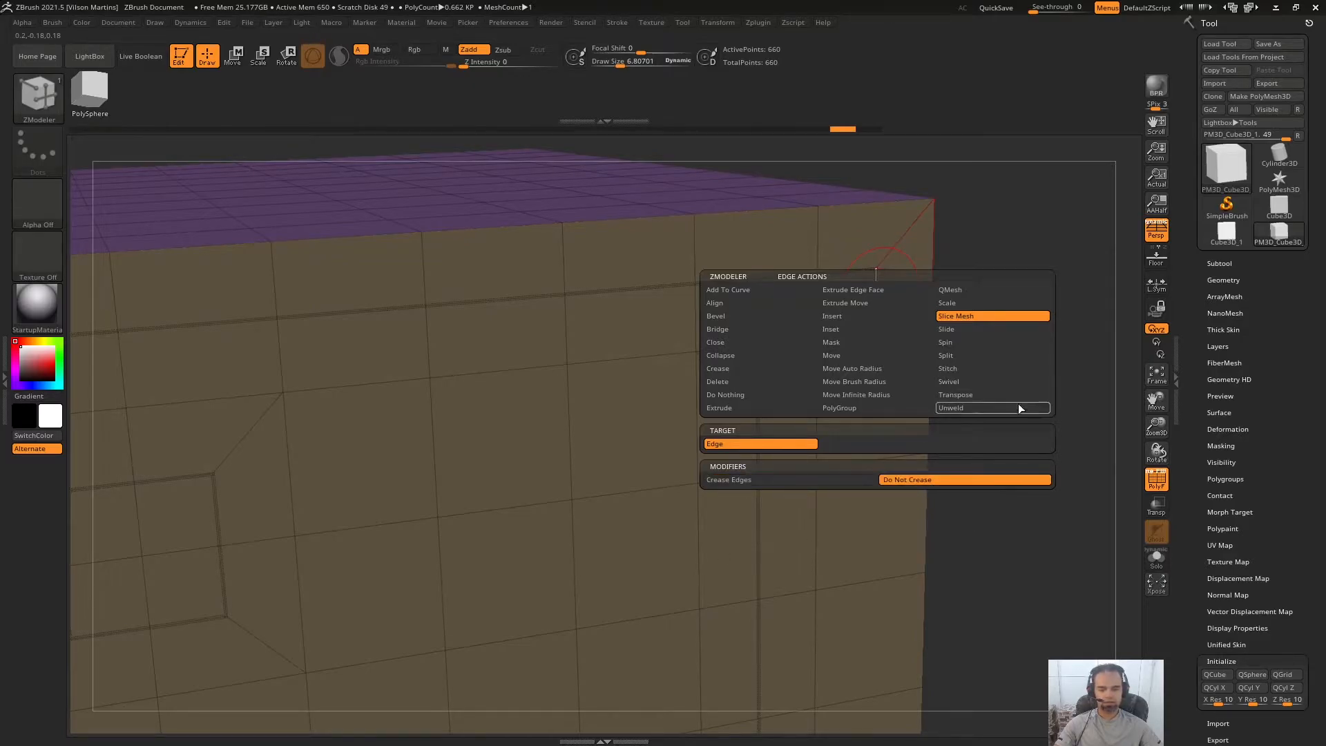
Try cutting an uncreased Slice Mesh line across the polygons between the small square and the notch, and undo it.
ctrl+right_drag(861, 304, 857, 228)
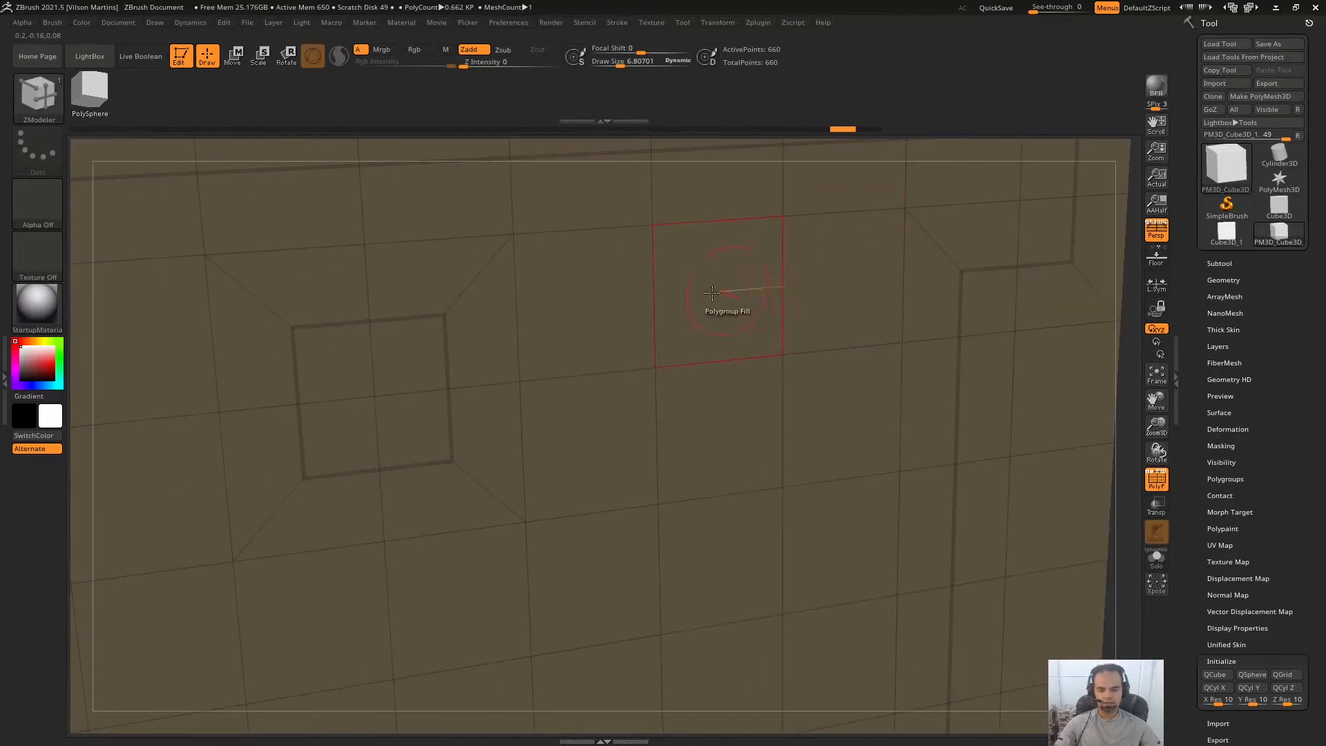
key(space)
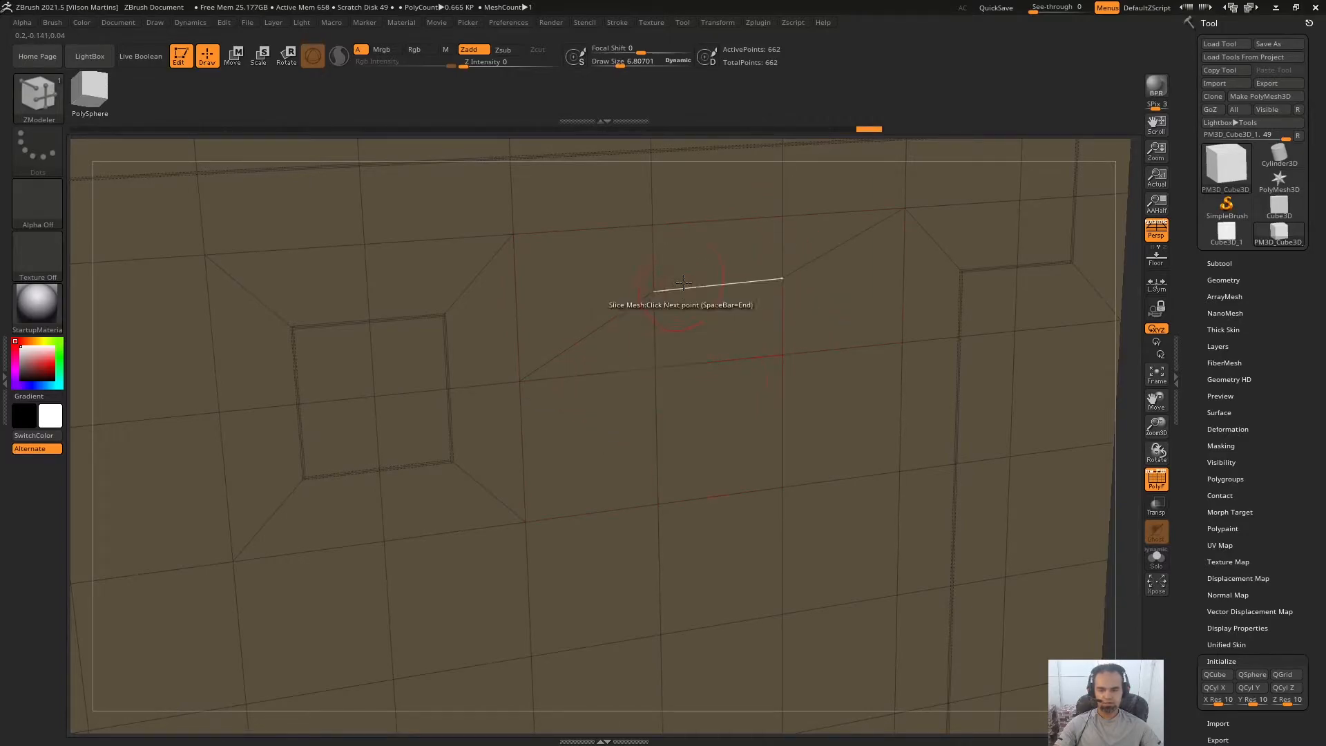
right_drag(659, 365, 654, 332)
click(654, 332)
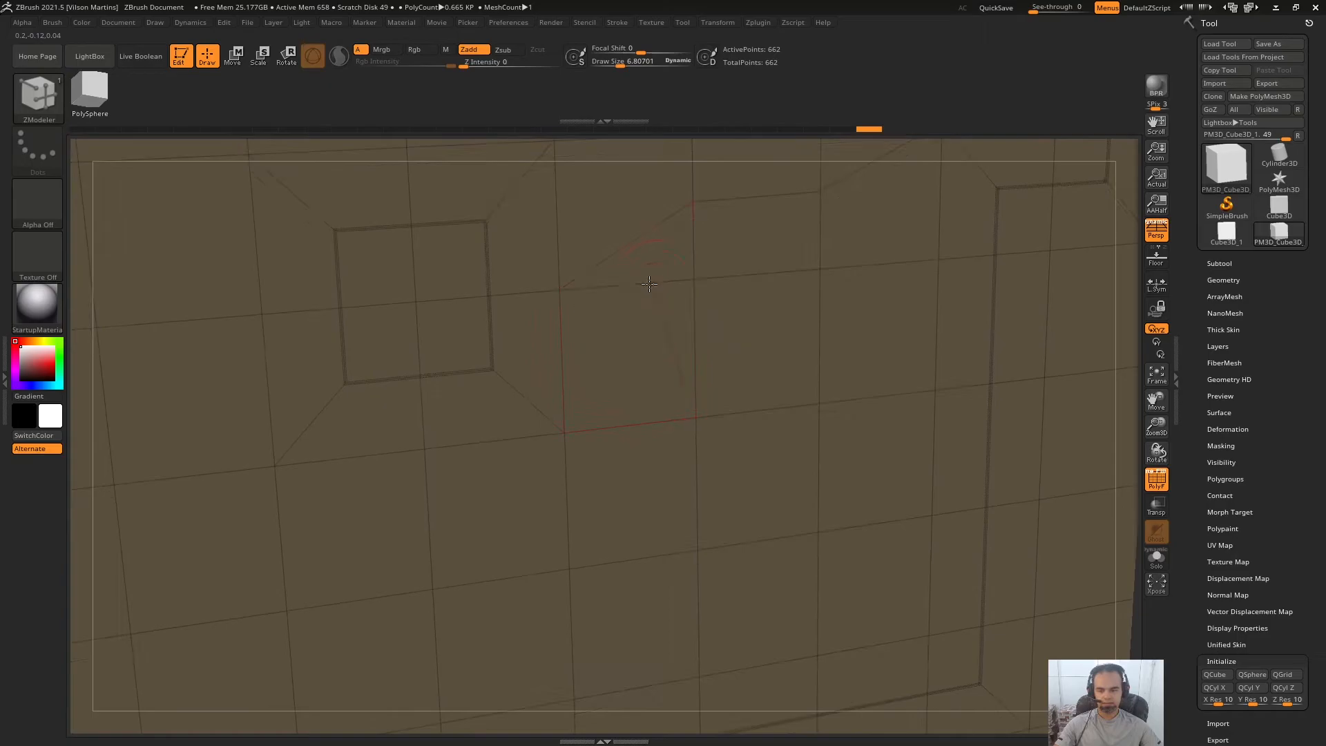
key(space)
right_drag(768, 353, 838, 296)
key(ctrl+z)
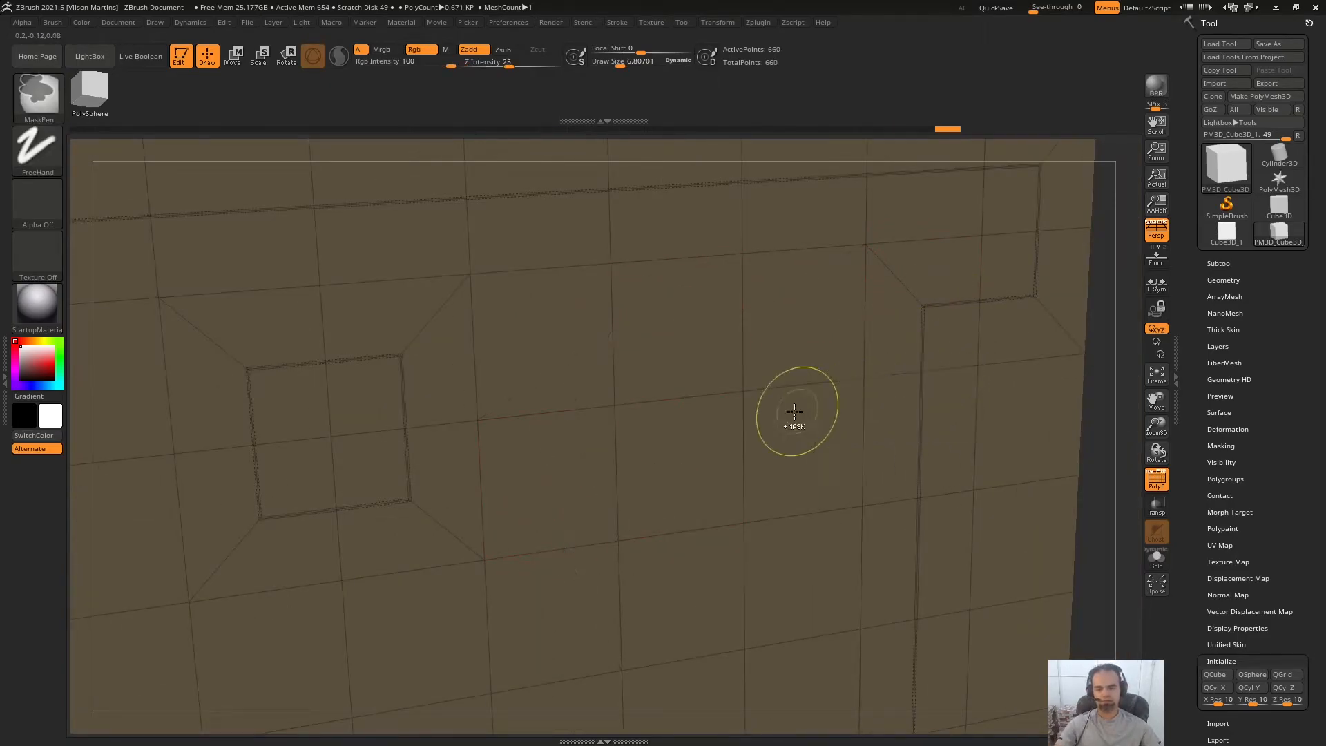
key(ctrl+z)
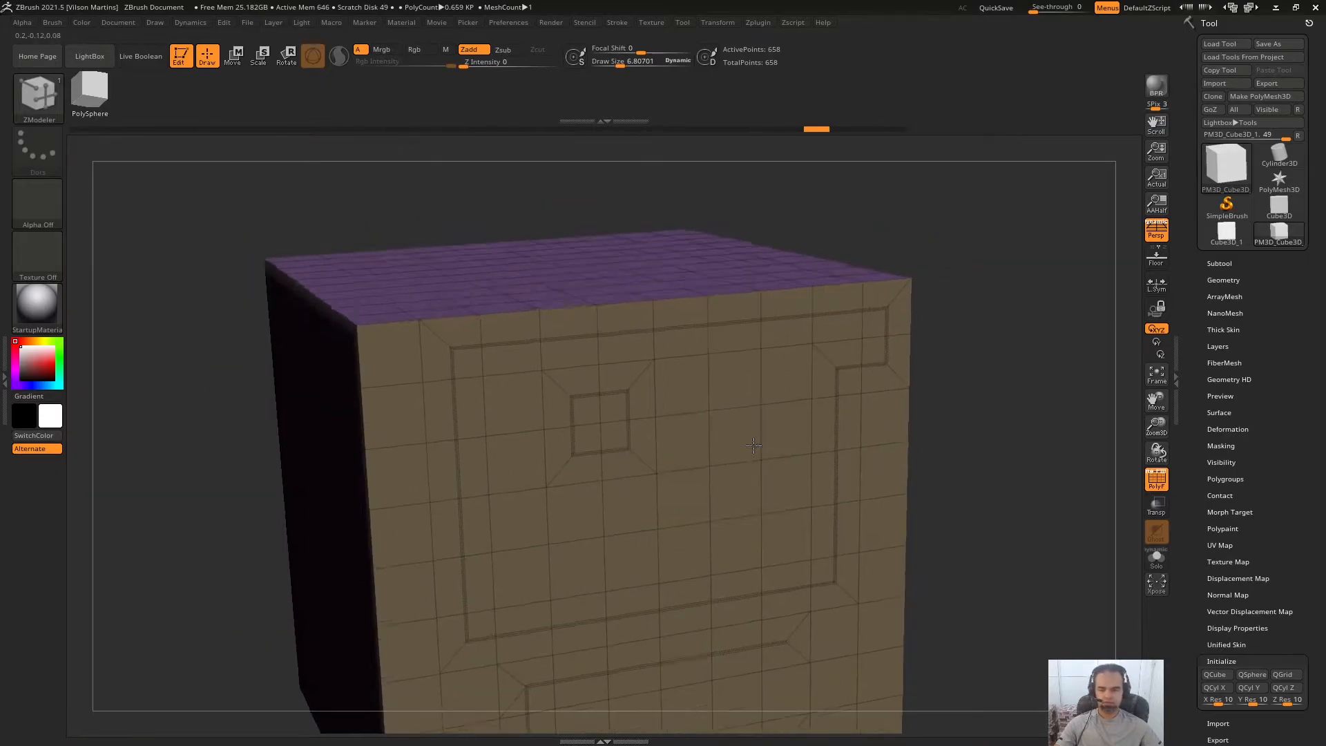
key(ctrl+z)
Fill the large outline's interior with a new polygroup, stopping at creased edges and different polygroups.
key(space)
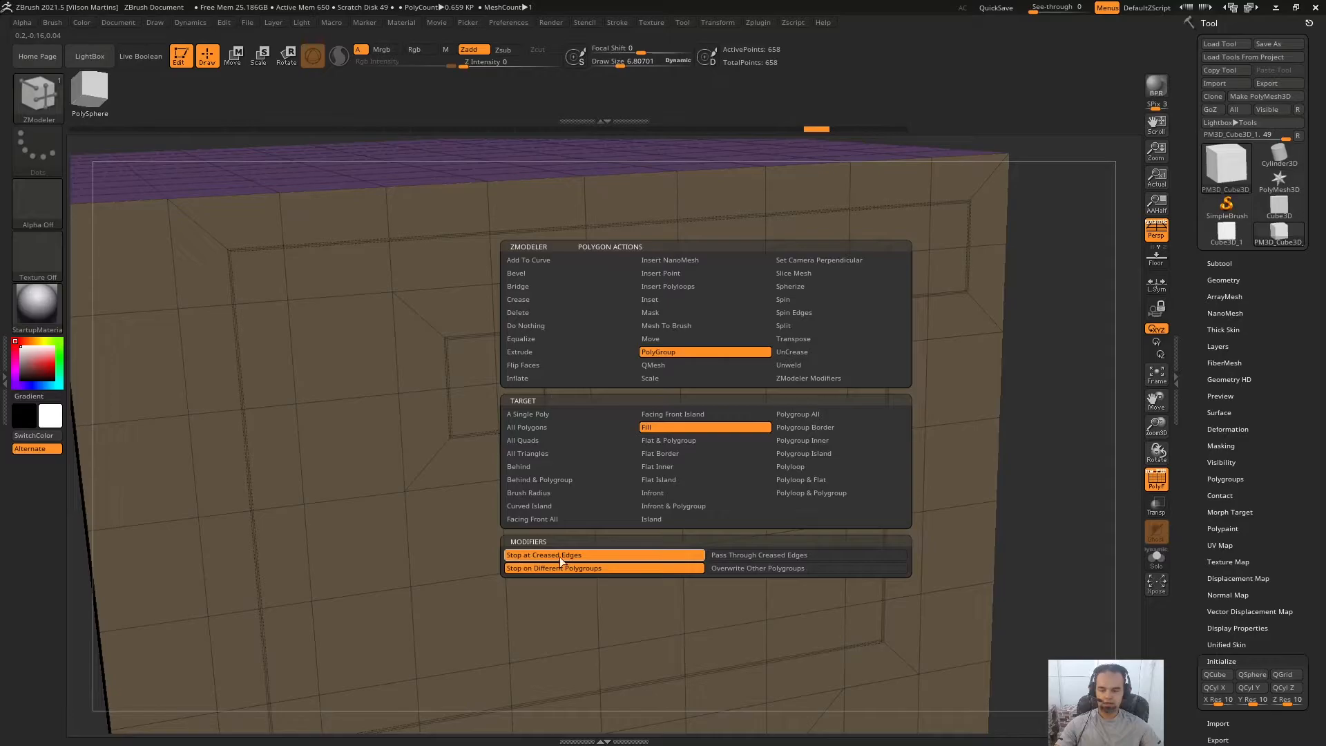
right_drag(600, 549, 816, 312)
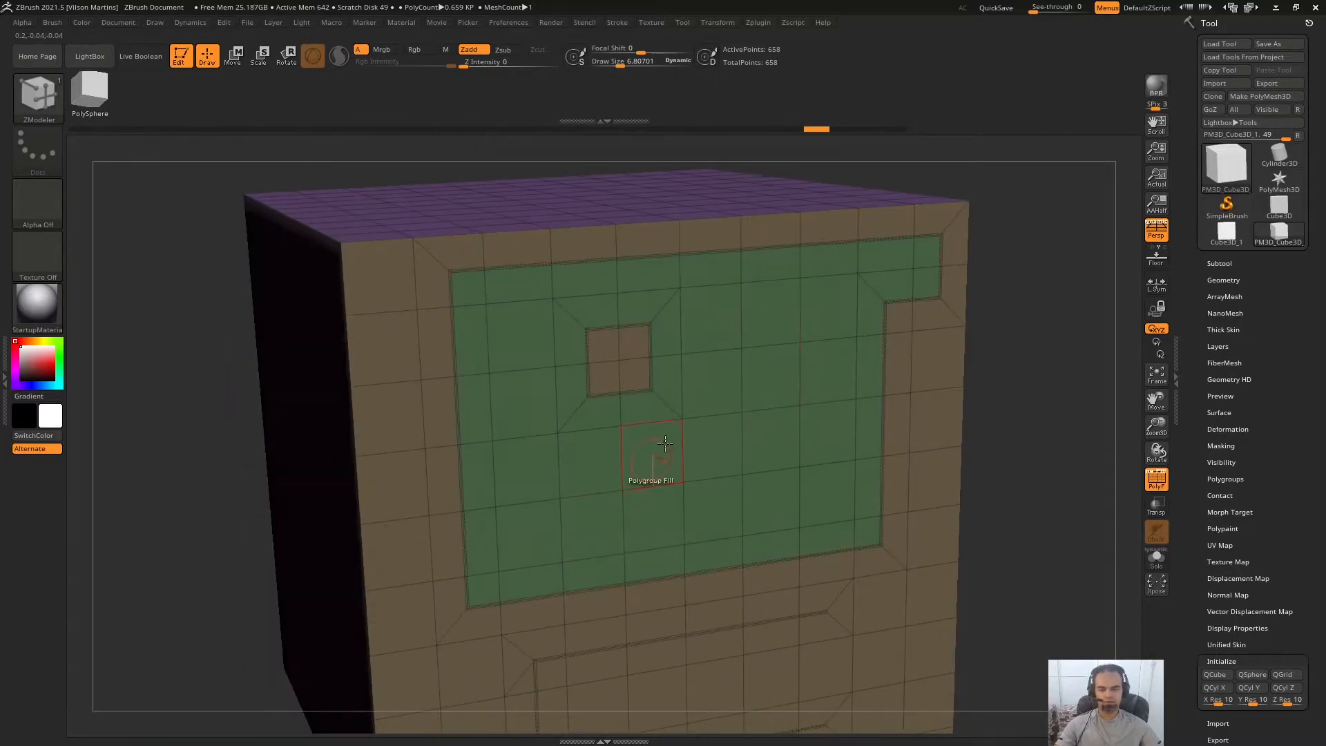
right_drag(635, 479, 833, 280)
Isolate the filled area's polygroup to inspect it, and restore the whole cube's visibility.
mouse_move(796, 361)
right_down()
mouse_move(799, 375)
mouse_move(813, 366)
right_up()
ctrl+shift+click(784, 354)
right_drag(972, 389, 980, 346)
ctrl+shift+click(980, 346)
Fill the lower rectangle's interior with a polygroup.
right_drag(776, 320, 746, 327)
right_drag(934, 461, 816, 417)
click(823, 439)
key(f)
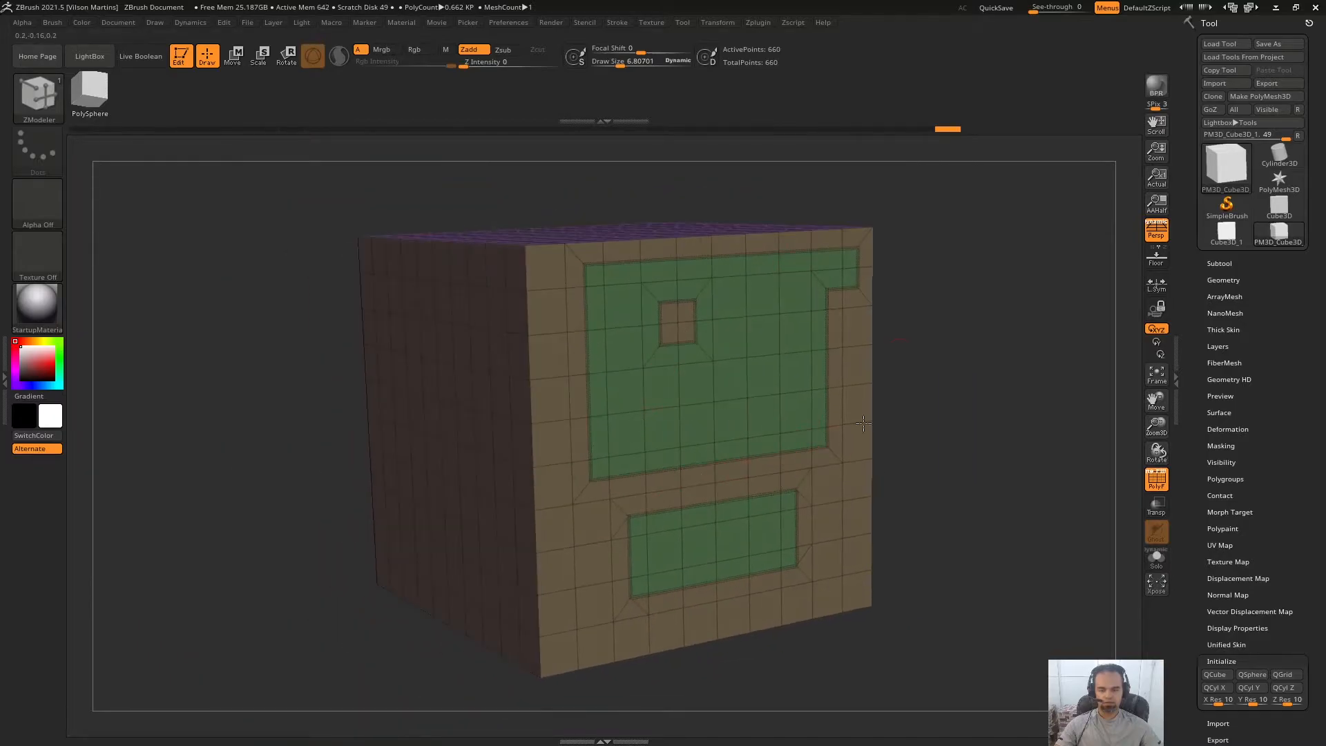
Refill the large outline's interior repeatedly to cycle through different polygroup colours.
alt+right_drag(935, 381, 768, 271)
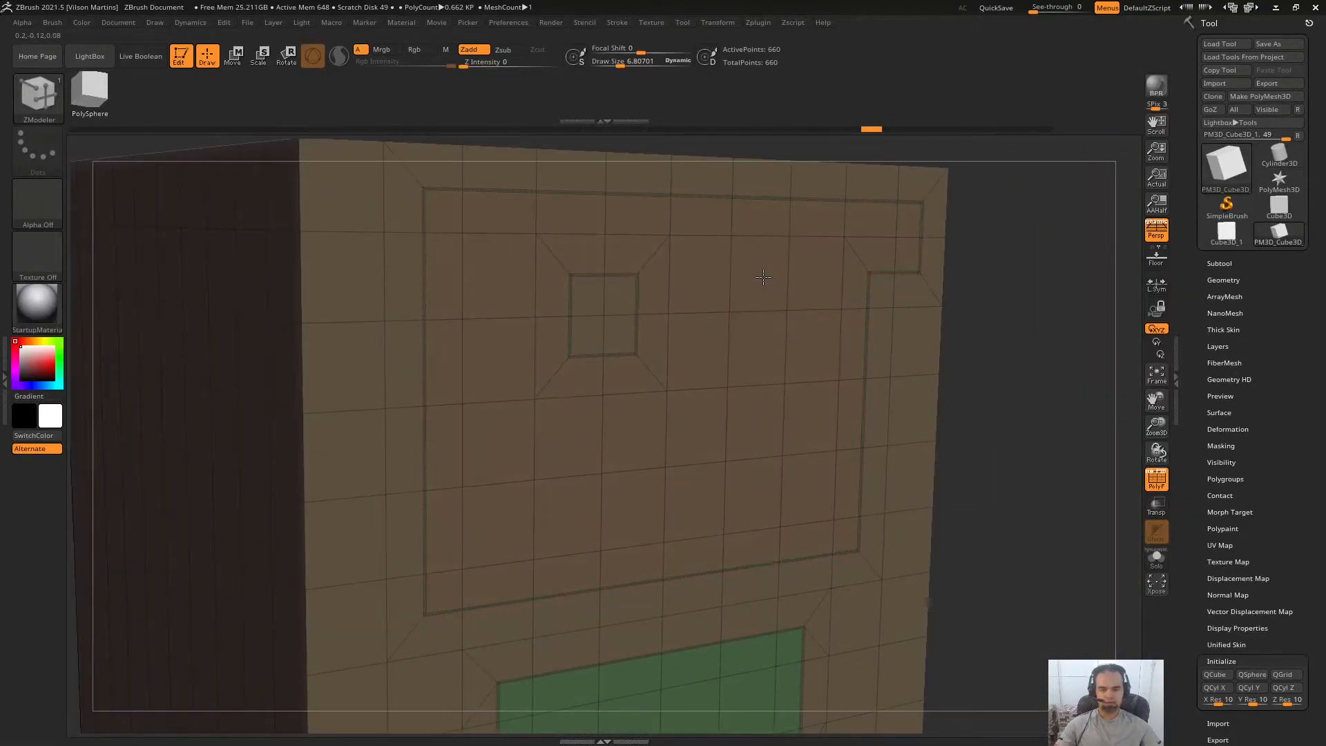
click(763, 277)
click(763, 277)
click(763, 277)
click(763, 277)
click(764, 277)
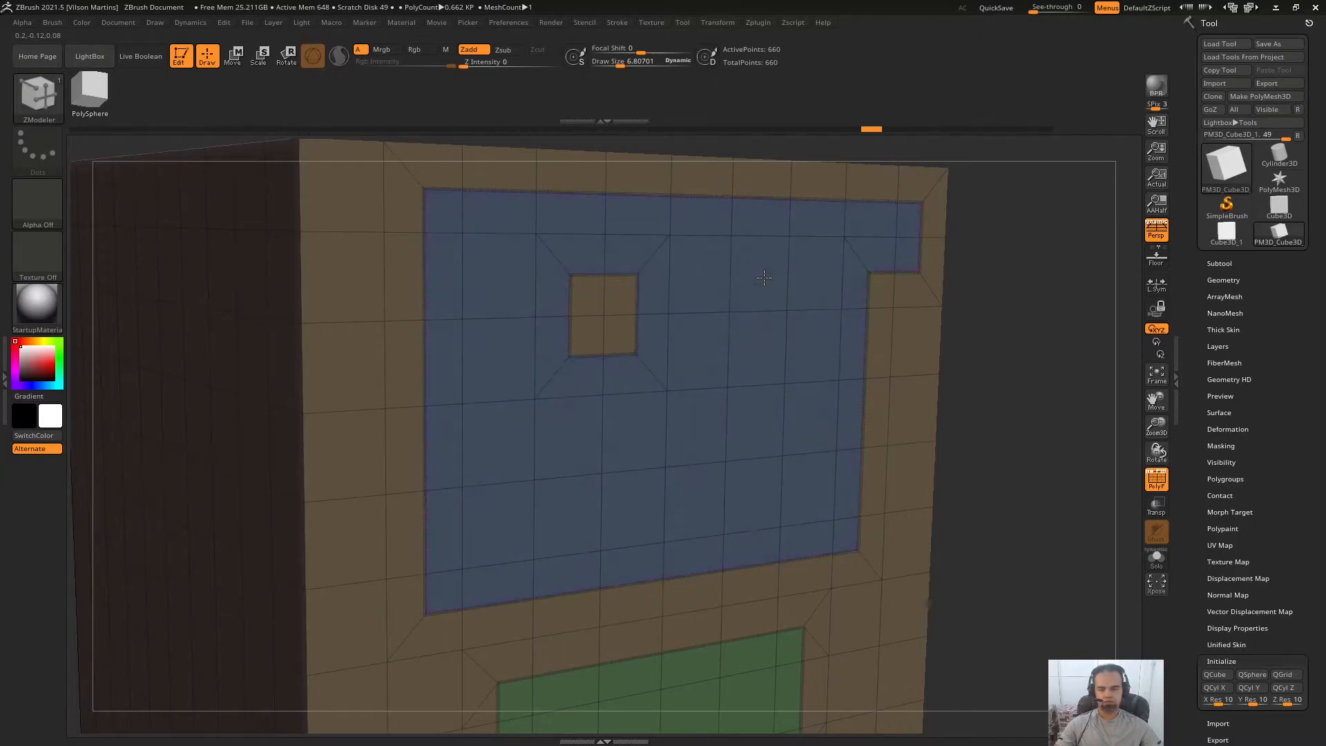
click(763, 277)
Refill the lower rectangle repeatedly to give it a different polygroup colour.
alt+right_drag(740, 532, 755, 290)
click(726, 442)
click(729, 437)
click(728, 437)
click(746, 456)
Isolate the large outline's polygroup, show the full cube again, and bring an uncut side face into view.
alt+right_drag(754, 243, 746, 518)
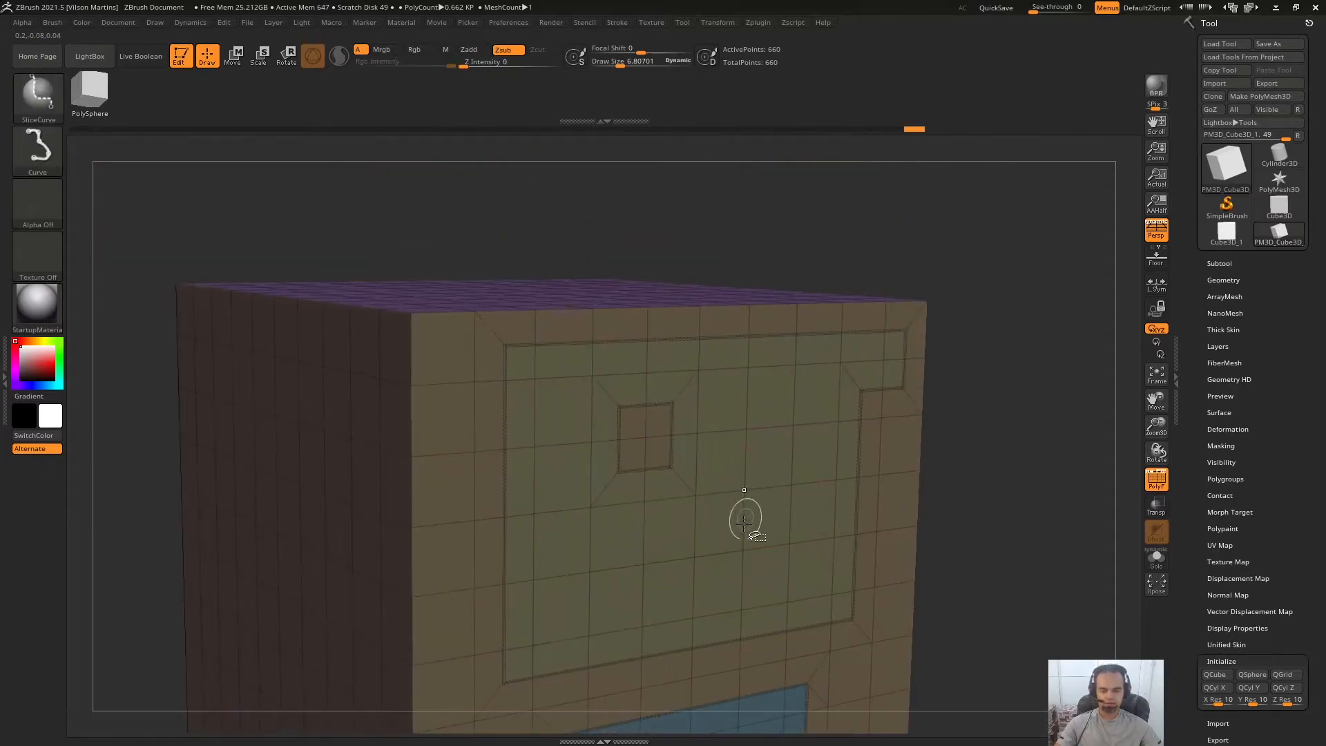
ctrl+shift+click(747, 530)
ctrl+shift+click(990, 361)
mouse_move(994, 362)
mouse_down()
mouse_move(764, 394)
mouse_move(723, 345)
mouse_up()
right_drag(723, 345, 649, 462)
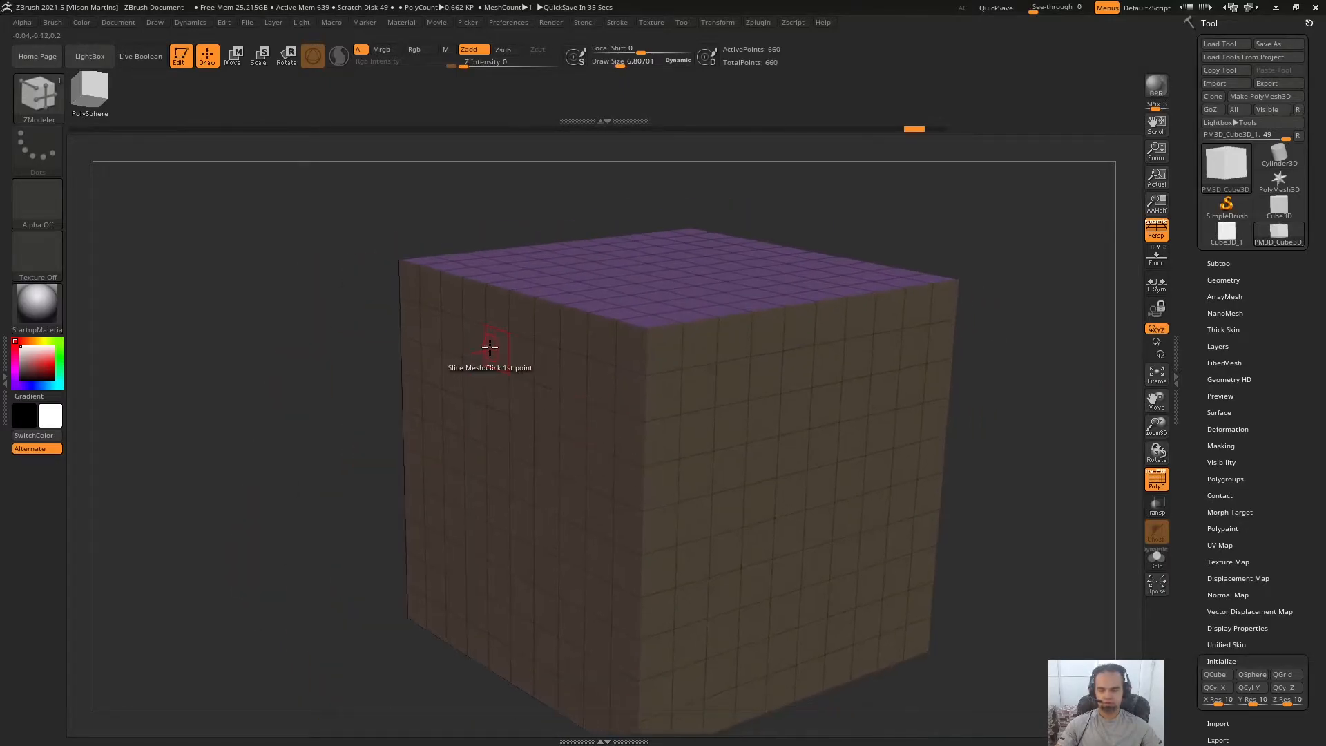
Cut a closed irregular outline with several angular corners into the uncut side face using Slice Mesh.
right_drag(713, 431, 689, 392)
click(615, 366)
alt+right_drag(596, 458, 607, 518)
click(616, 532)
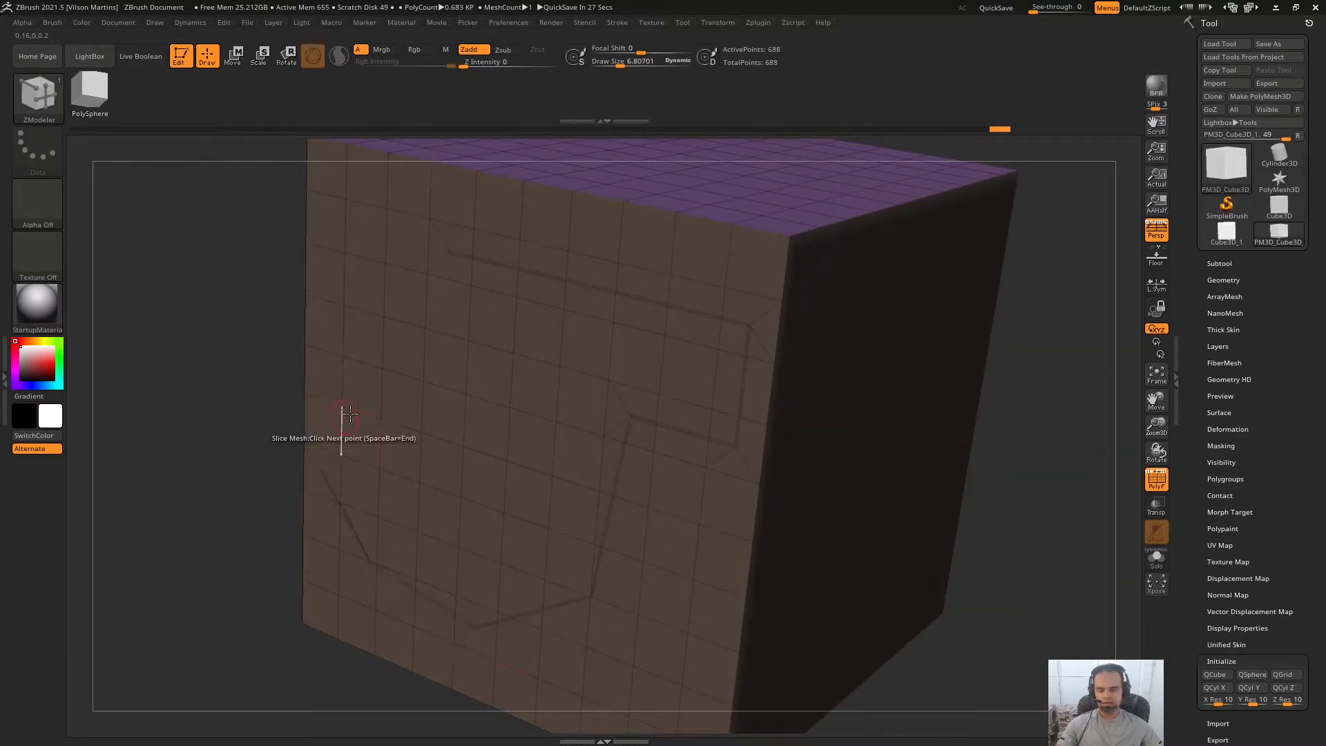
right_drag(370, 317, 363, 287)
key(space)
click(420, 264)
right_drag(474, 438, 629, 379)
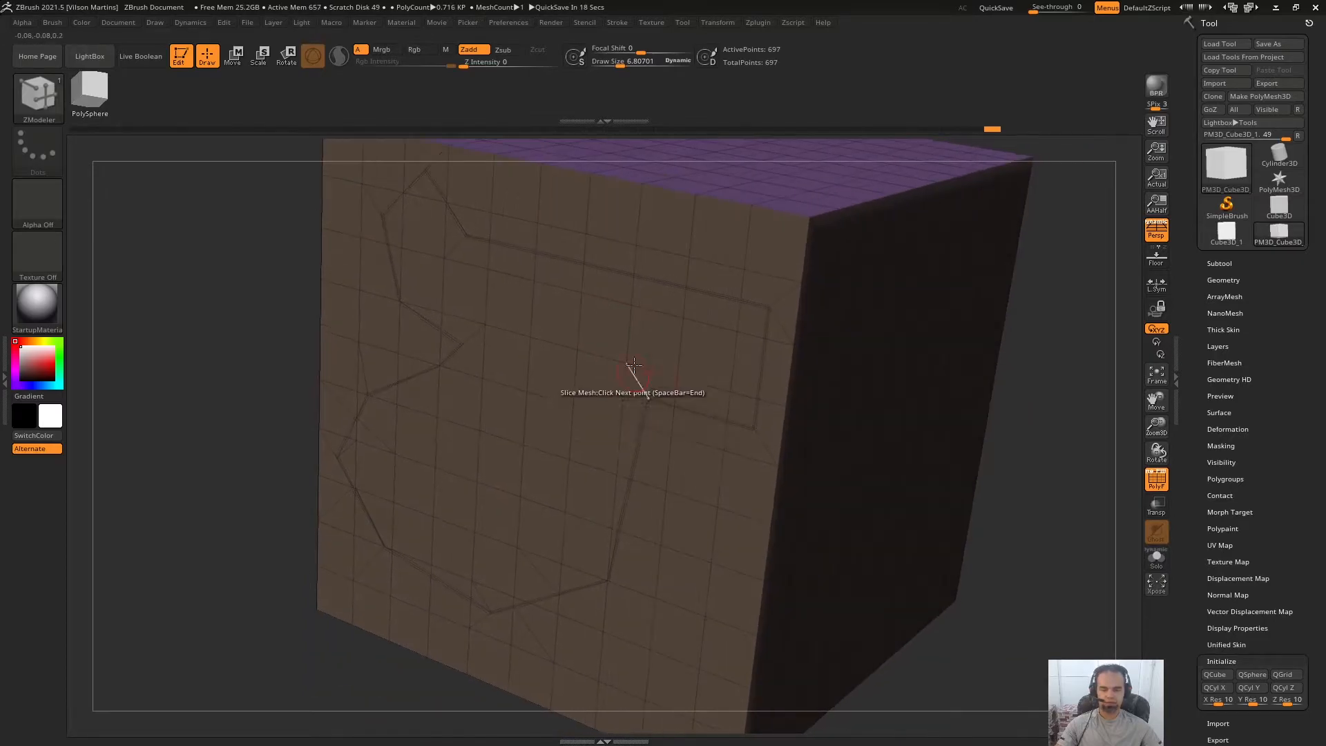
key(space)
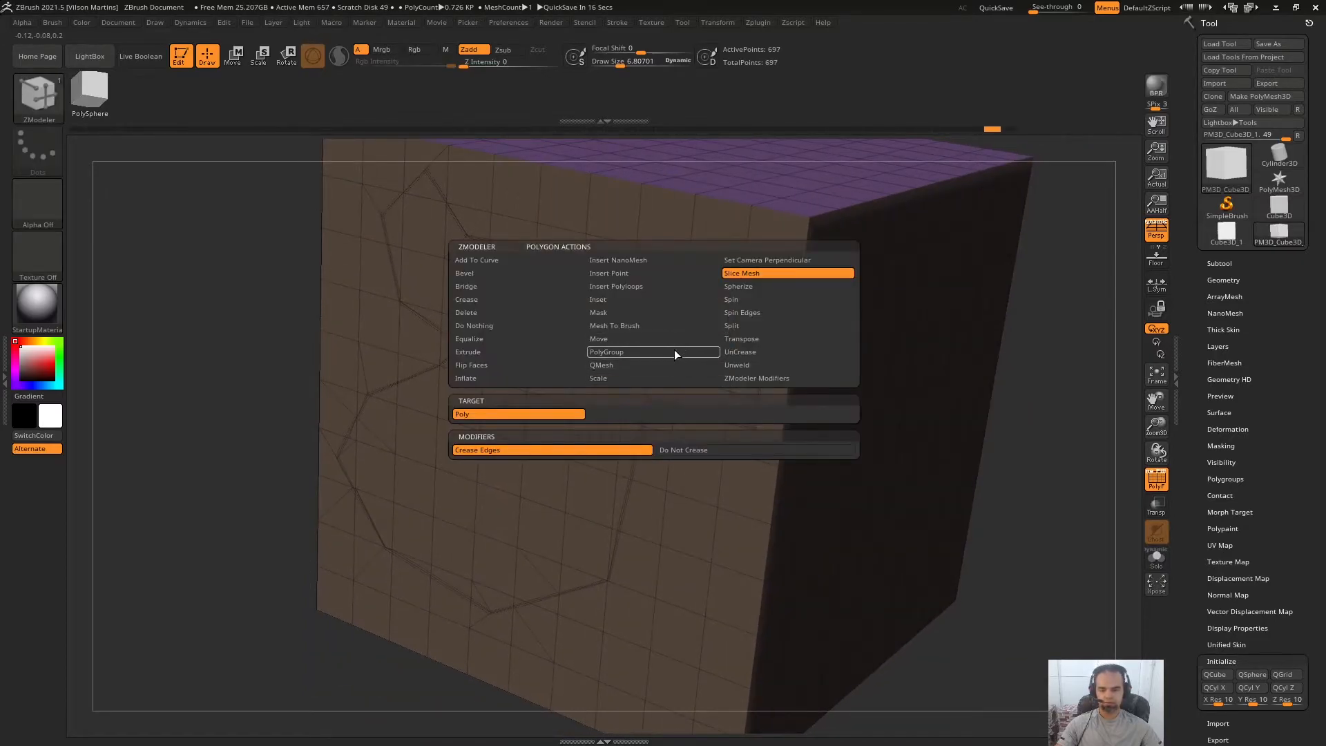
Fill the irregular outline on the side face with its own polygroup, and try to extrude the filled area with QMesh.
click(676, 353)
right_drag(626, 401, 665, 356)
key(space)
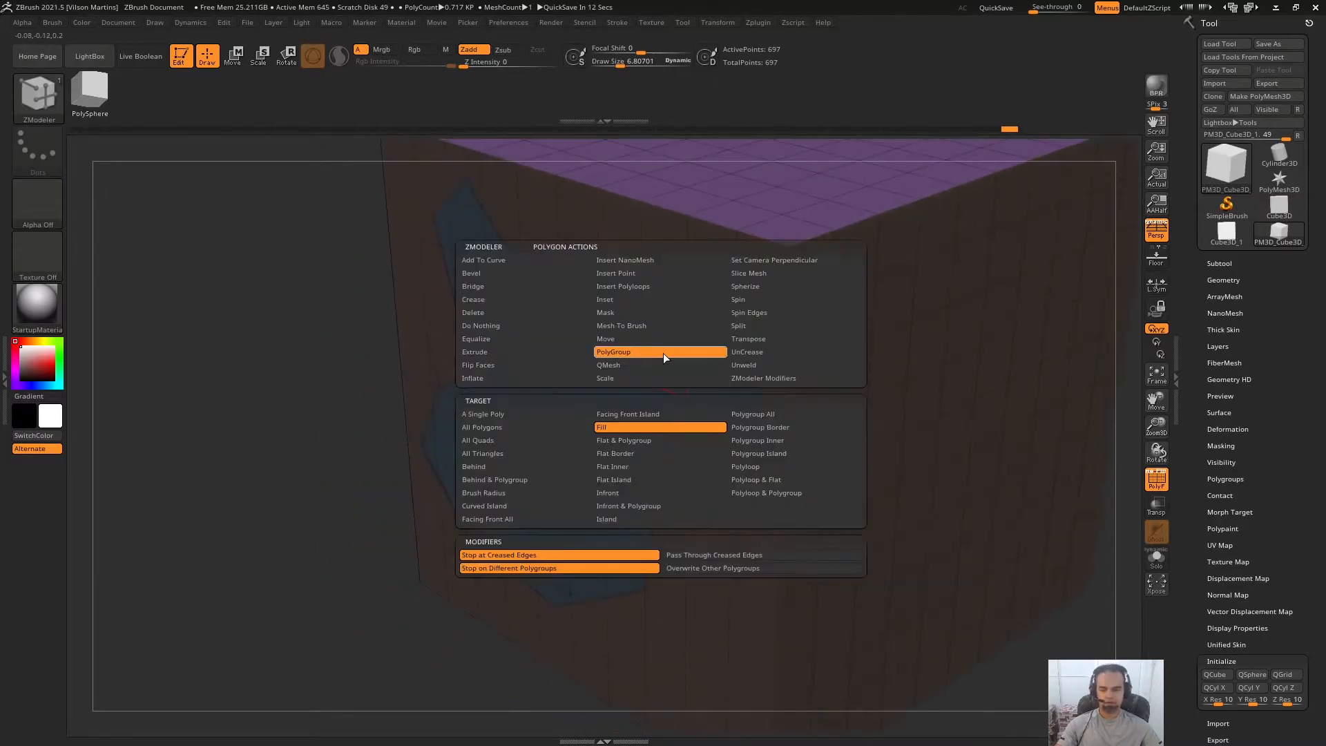
click(657, 370)
drag(663, 367, 477, 524)
key(ctrl+z)
Set the QMesh target to Polygroup All, extrude the outlined polygroup on the side face, and inspect it without the wireframe.
key(space)
click(765, 430)
drag(645, 355, 686, 438)
ctrl+right_drag(686, 438, 674, 360)
key(shift+f)
key(shift+f)
Try another QMesh pull on the outlined polygroup and step back and forth through the extrusion's undo history.
drag(573, 491, 725, 495)
key(ctrl+z)
key(ctrl+z)
mouse_move(699, 423)
right_down()
mouse_move(711, 370)
mouse_move(704, 424)
mouse_move(794, 376)
mouse_move(690, 375)
mouse_move(591, 341)
mouse_move(745, 320)
mouse_move(758, 292)
mouse_move(721, 317)
mouse_move(724, 332)
mouse_move(793, 272)
mouse_move(752, 311)
mouse_move(683, 253)
mouse_move(746, 304)
mouse_move(769, 290)
right_up()
key(ctrl+shift+z)
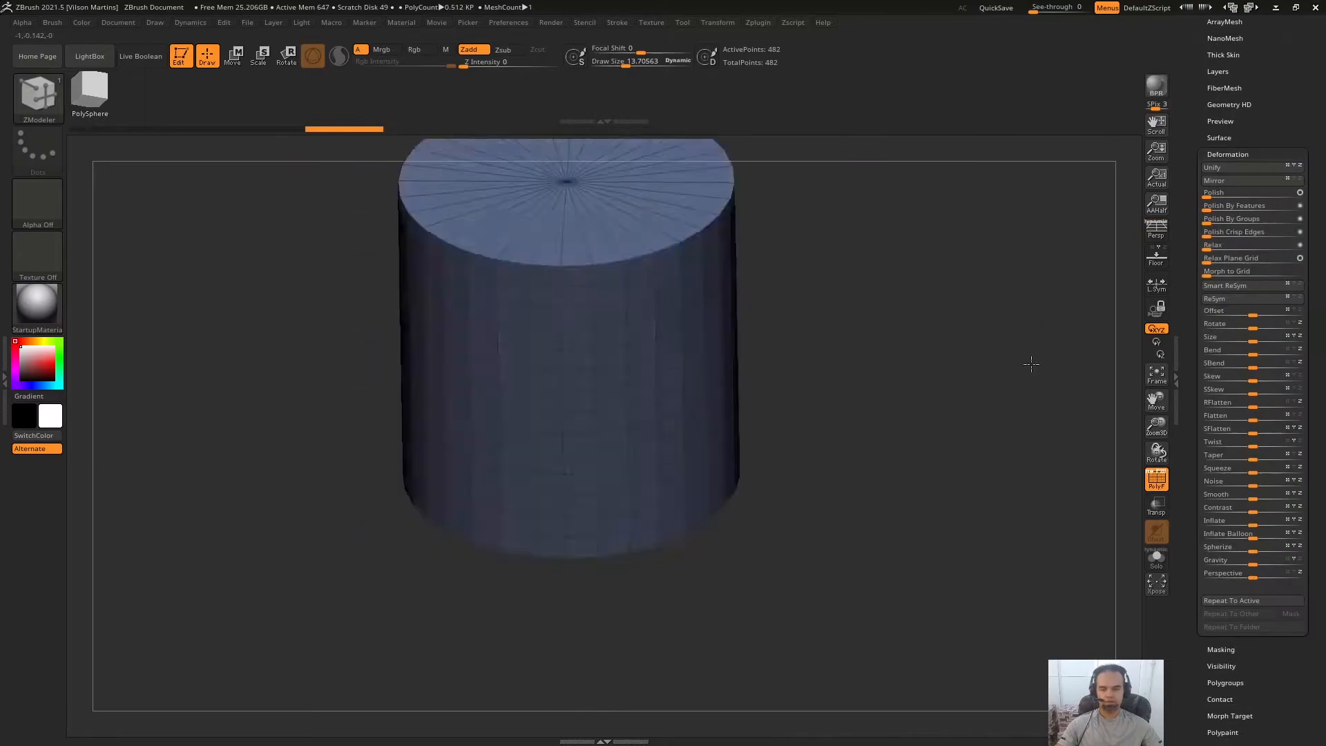
Mask a horizontal band across the cylinder's middle and turn it against the rest so the bordering quads slant.
right_drag(1031, 364, 953, 276)
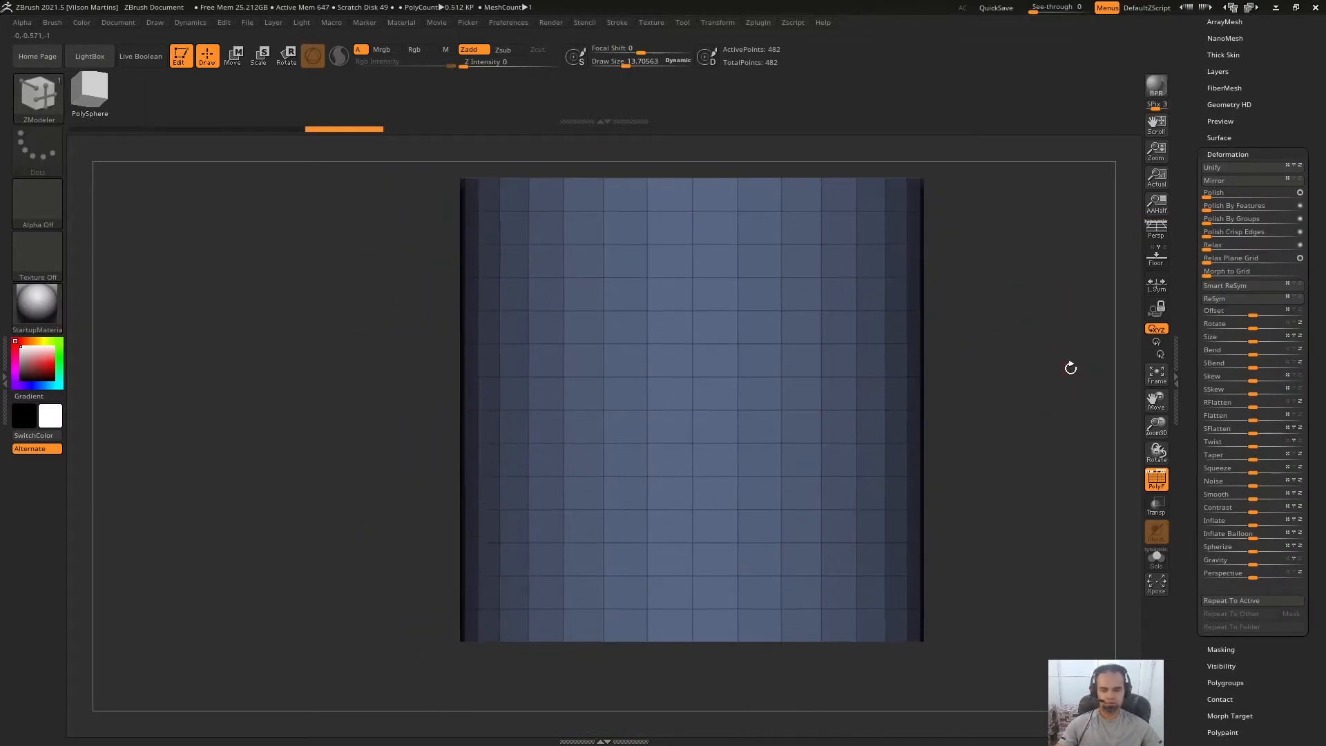
mouse_move(385, 335)
ctrl+mouse_down()
mouse_move(686, 533)
mouse_move(758, 496)
mouse_move(918, 486)
mouse_move(917, 447)
mouse_move(920, 491)
ctrl+mouse_up()
right_drag(1003, 388, 1045, 360)
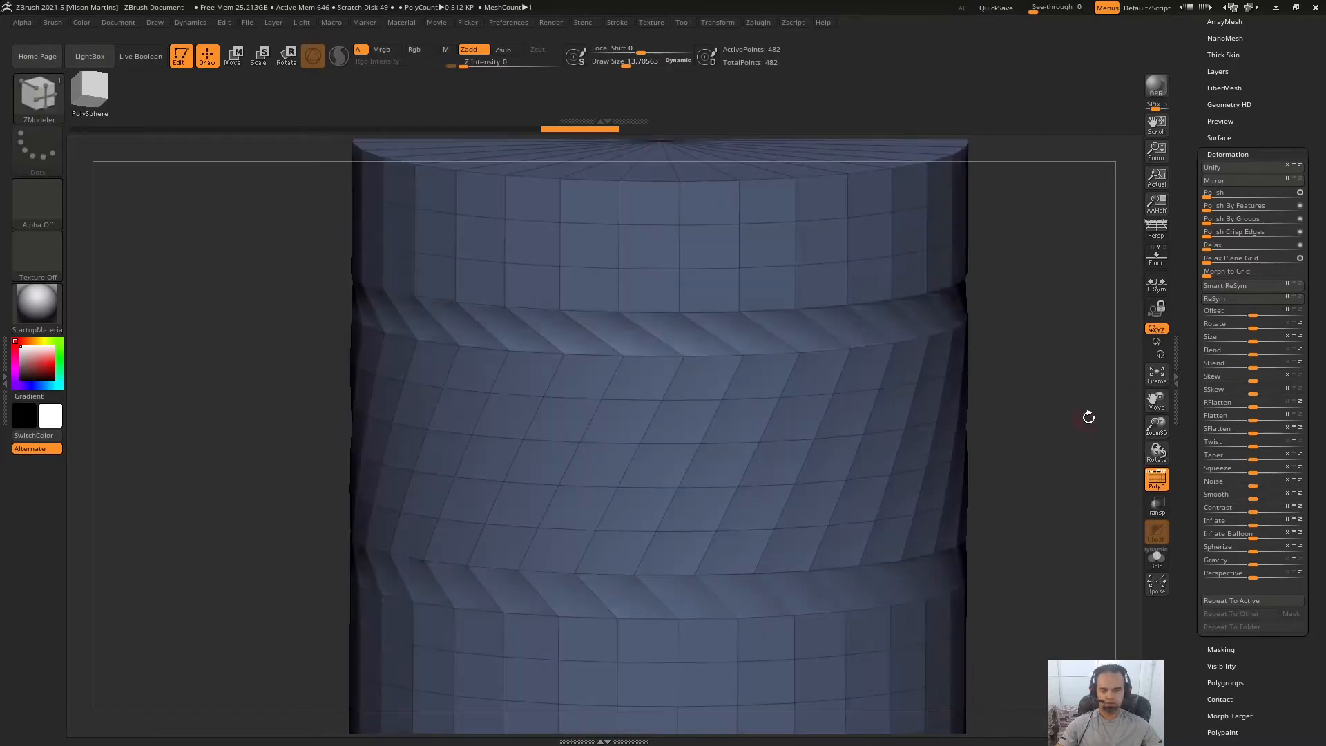
Set the edge action to Delete and the point action to Slice Mesh with Crease Edges for the upper slanted row.
right_drag(1089, 417, 986, 413)
click(675, 373)
right_drag(675, 372, 685, 537)
alt+right_drag(704, 414, 755, 386)
alt+right_drag(838, 401, 848, 422)
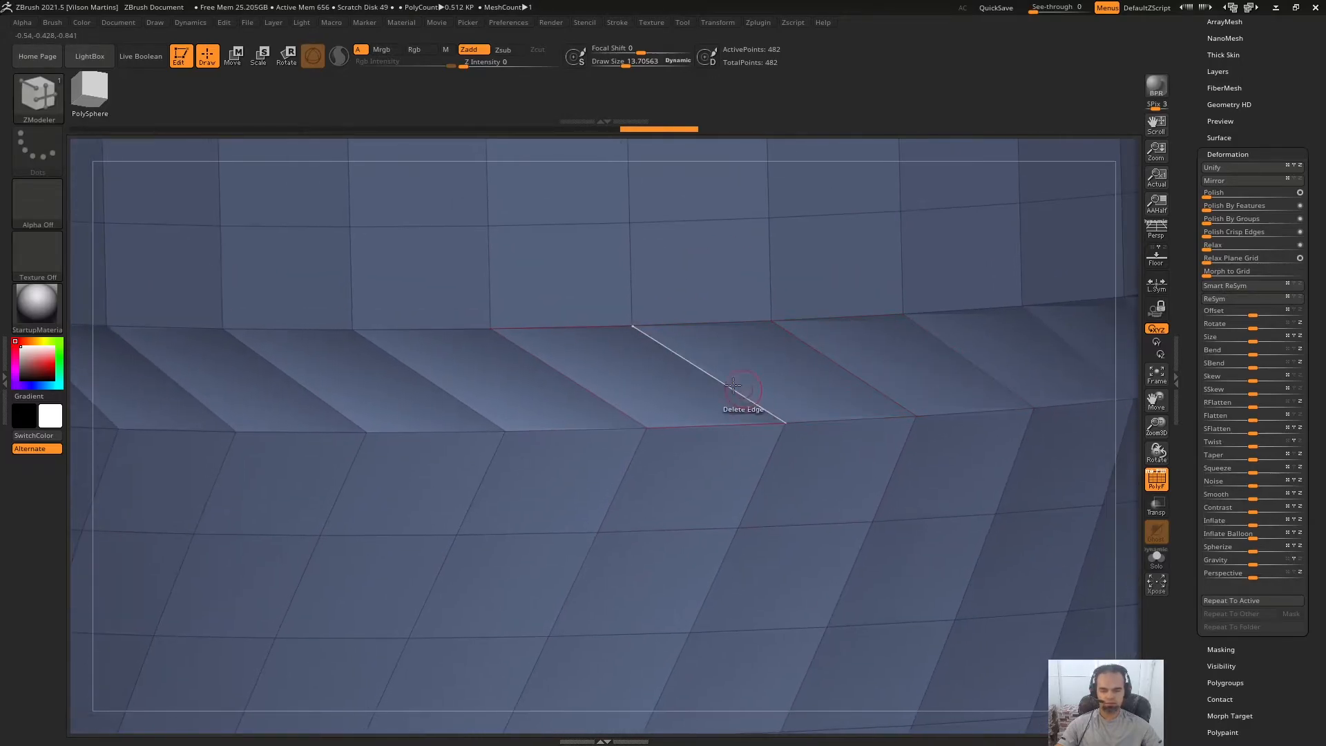
key(space)
key(space)
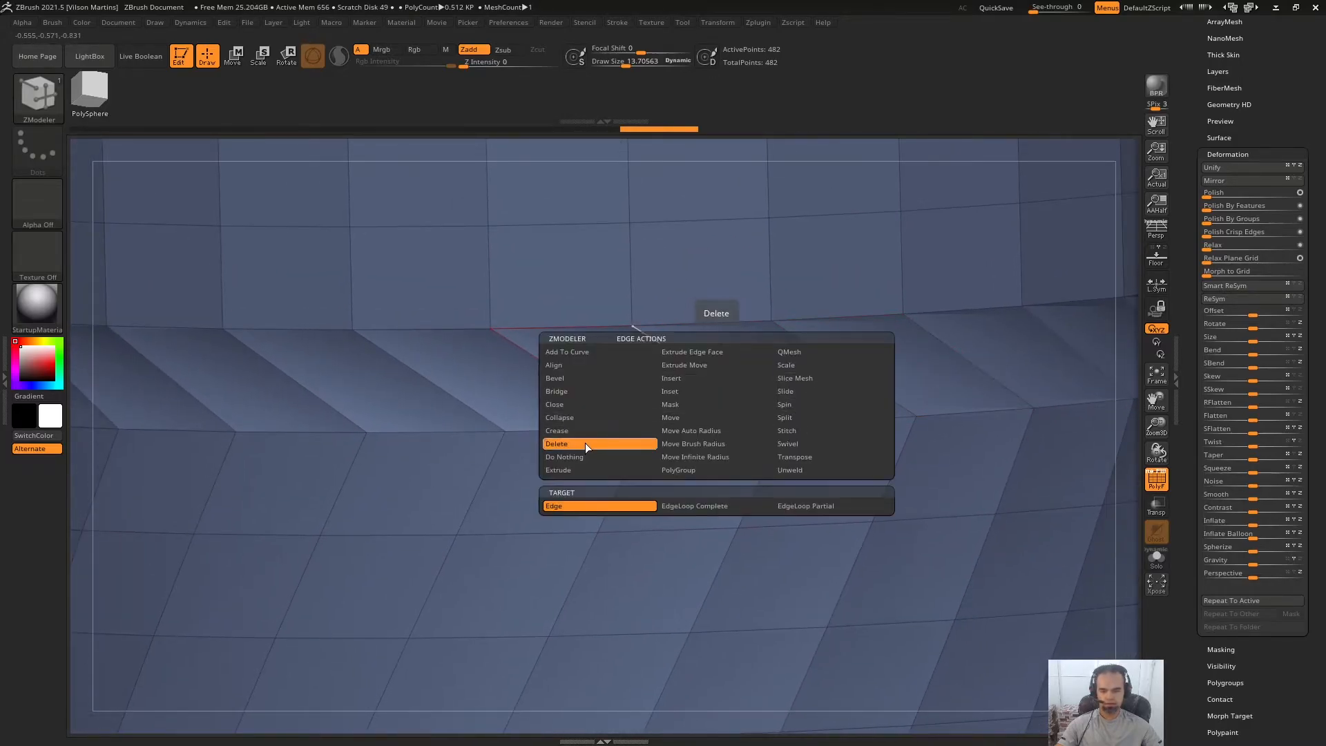
key(space)
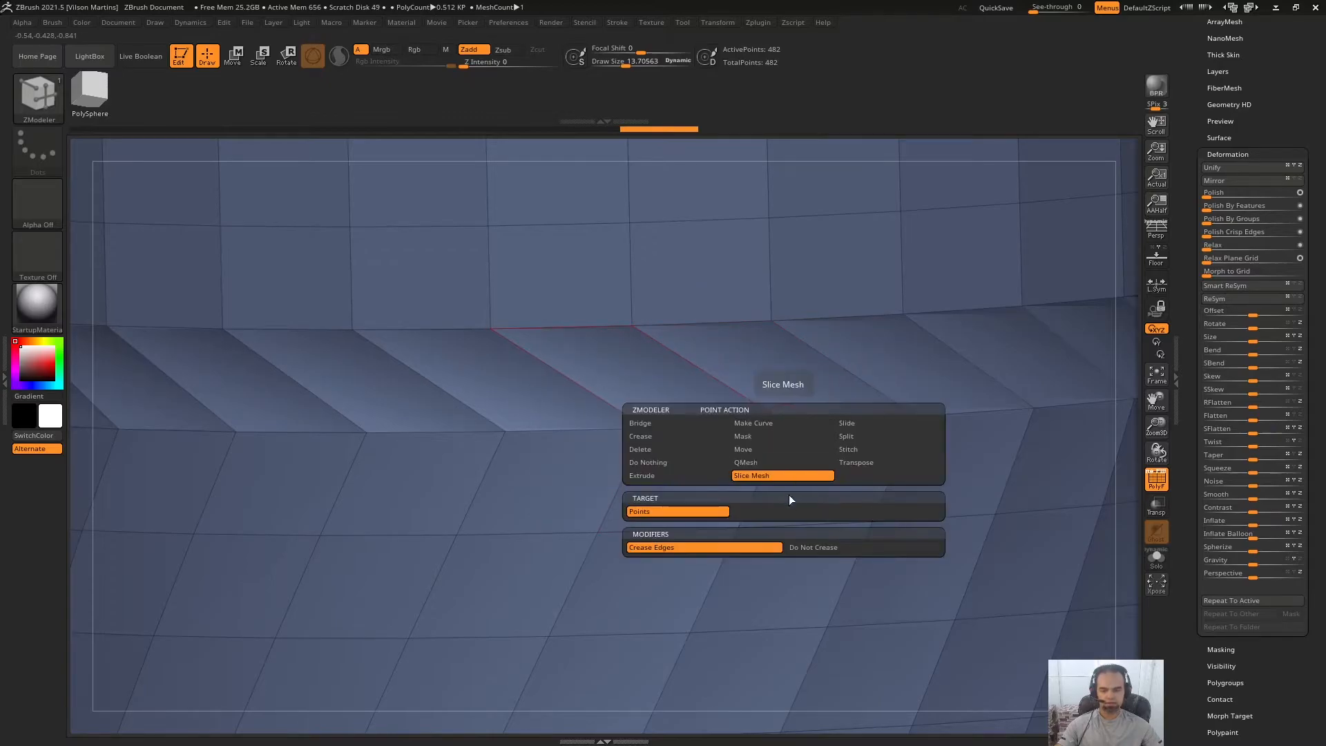
Slice two slanted quads from corner to corner into upright edges, and delete the old slanted edge between them.
ctrl+right_drag(769, 355, 801, 449)
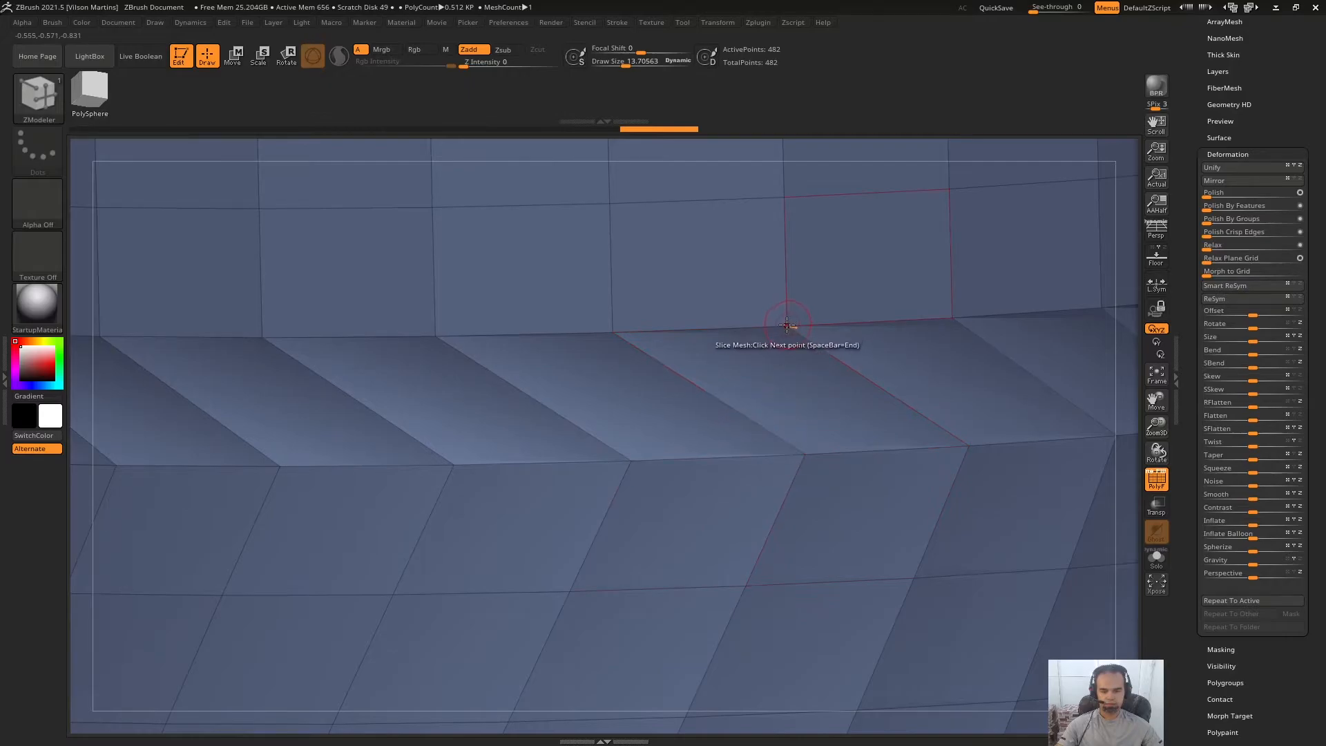
click(804, 453)
click(630, 459)
key(space)
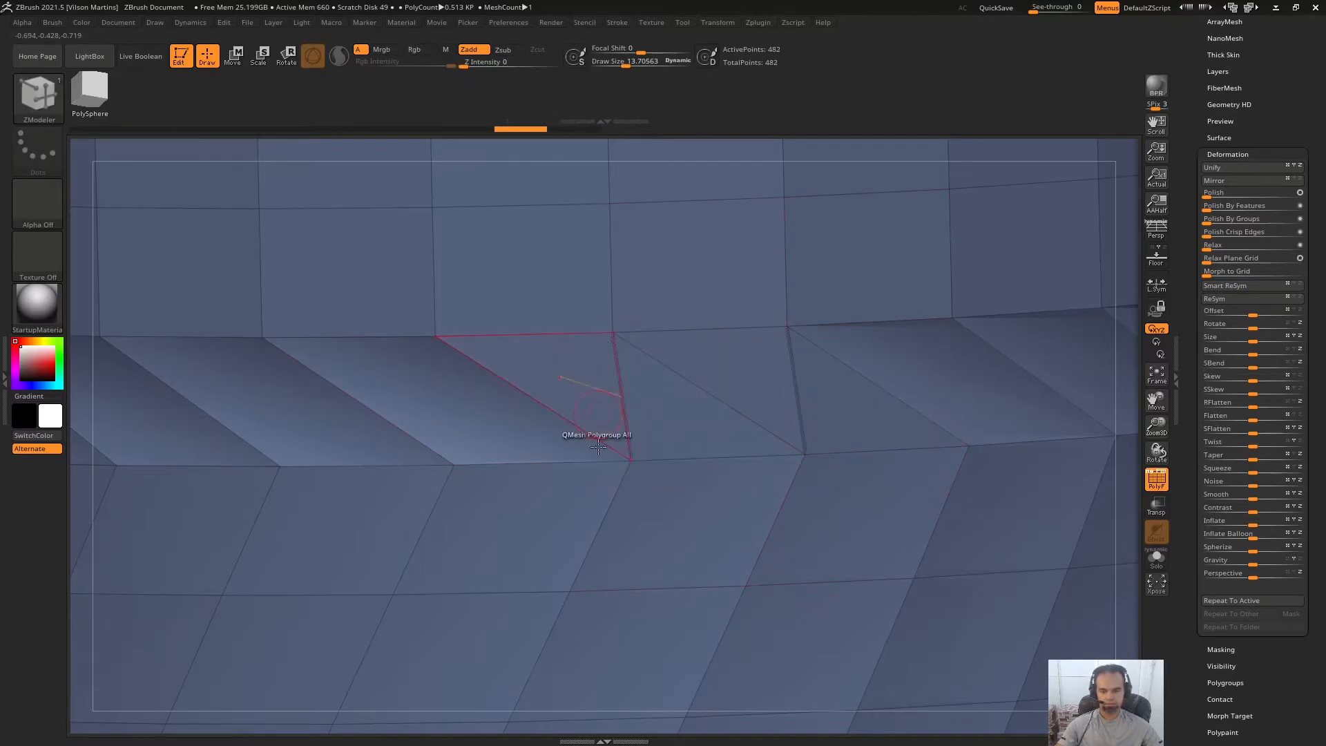
click(736, 409)
right_drag(736, 409, 918, 363)
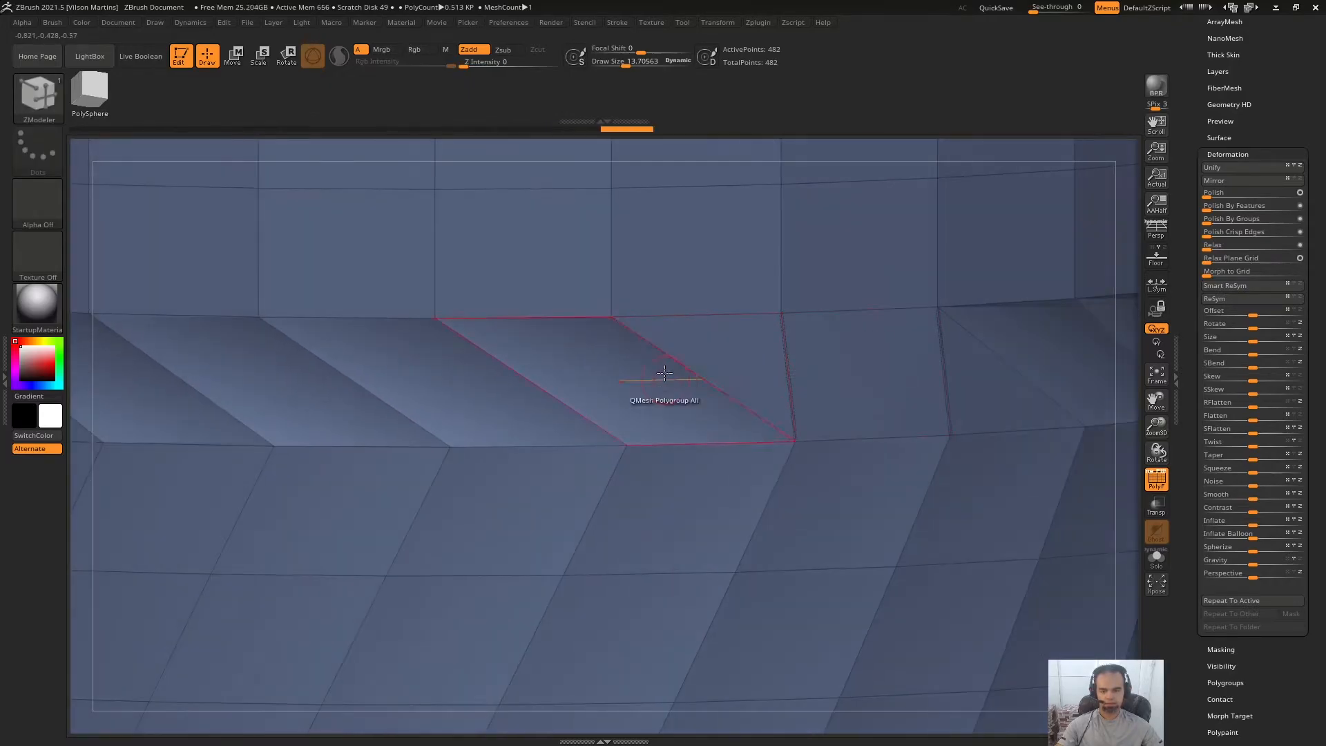
Straighten the neighbouring slanted quads by slicing between their corners and deleting the old slanted edges.
right_drag(1008, 346, 932, 338)
click(932, 339)
right_drag(698, 364, 874, 346)
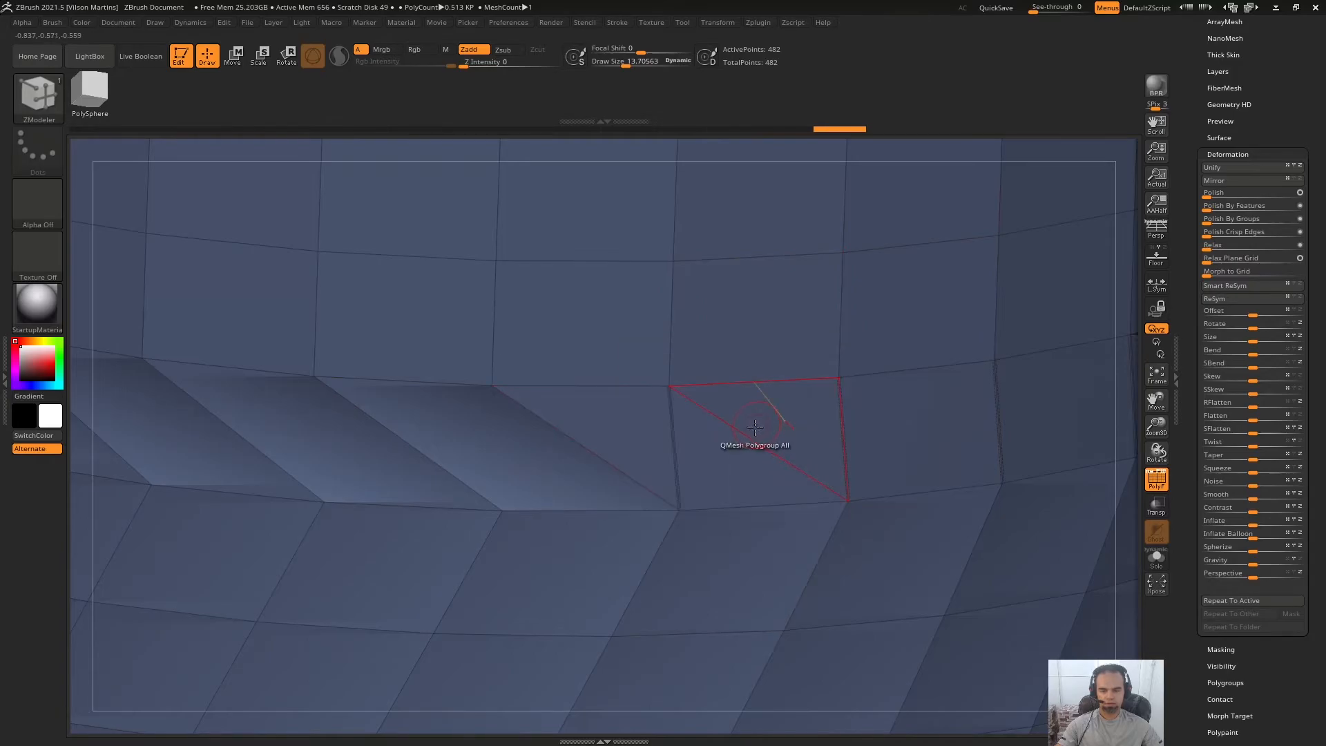
click(633, 459)
right_drag(634, 459, 663, 469)
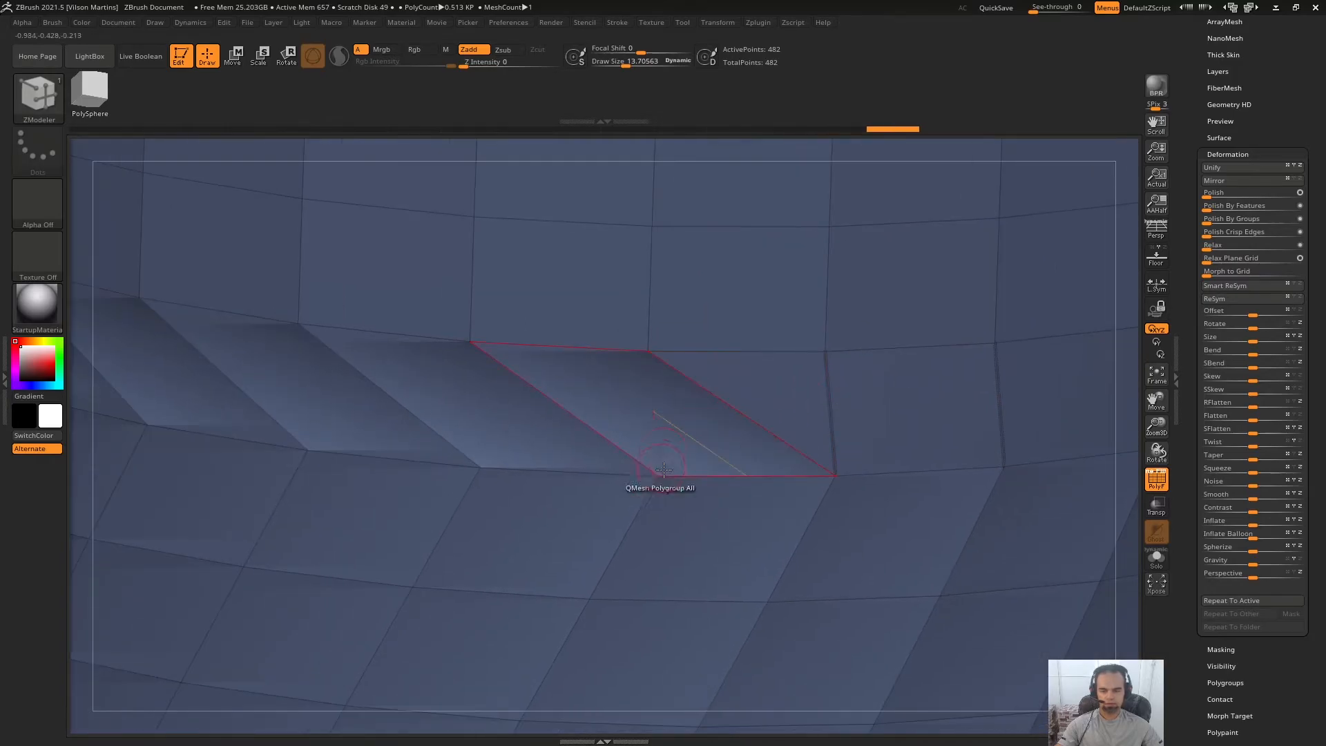
click(648, 351)
key(space)
ctrl+right_drag(771, 513, 893, 324)
right_drag(759, 354, 798, 396)
right_drag(823, 450, 807, 392)
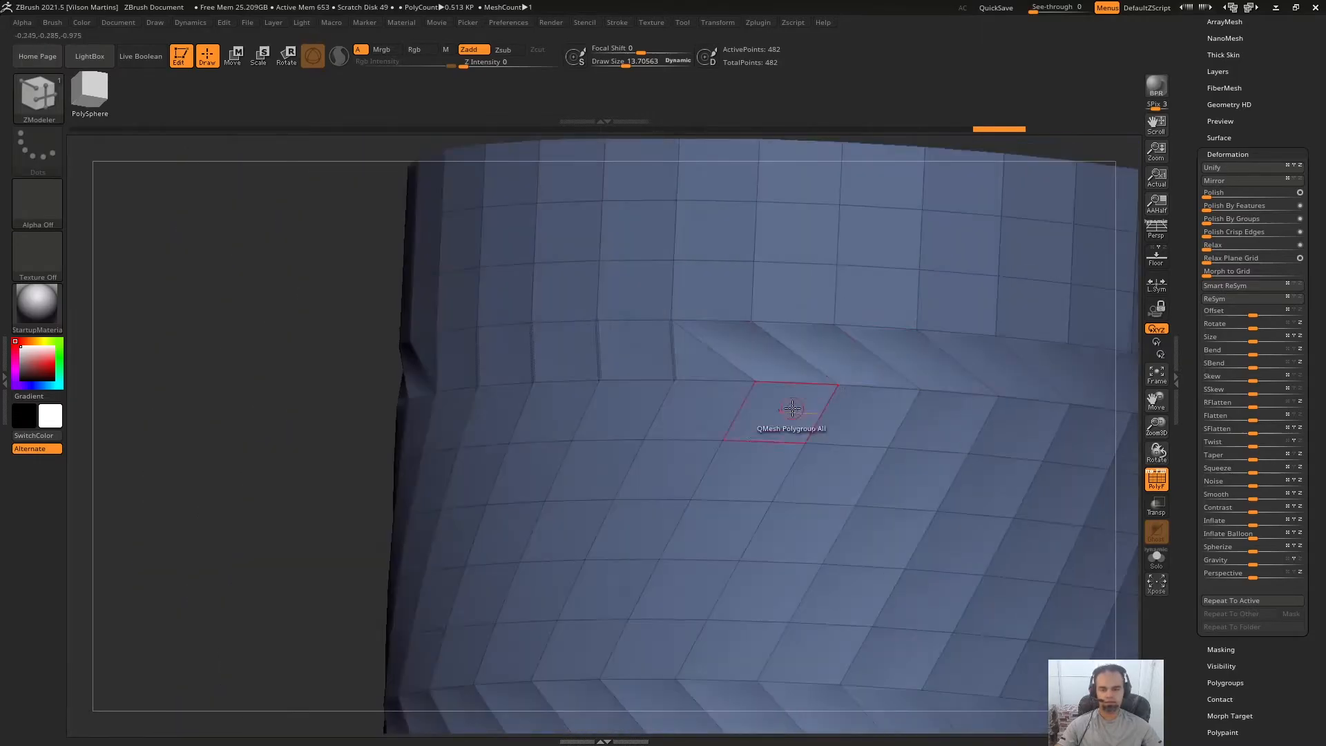
Try to delete the slanted edge of the next quad in the upper row, and undo the deletion.
right_drag(684, 379, 758, 373)
click(736, 378)
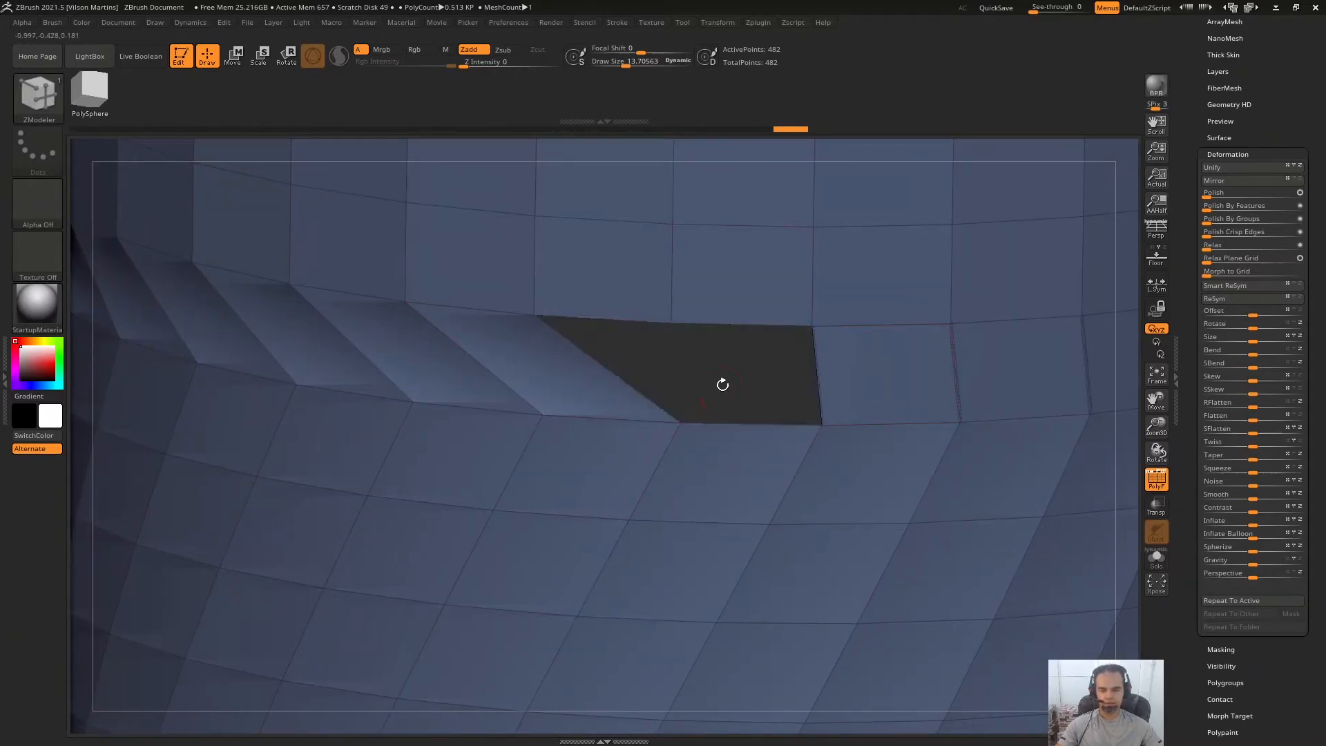
key(ctrl+z)
Review the available edge and point actions, including Spin, at the straightened part of the upper row.
key(space)
ctrl+right_drag(791, 517, 733, 412)
right_drag(552, 390, 666, 387)
key(space)
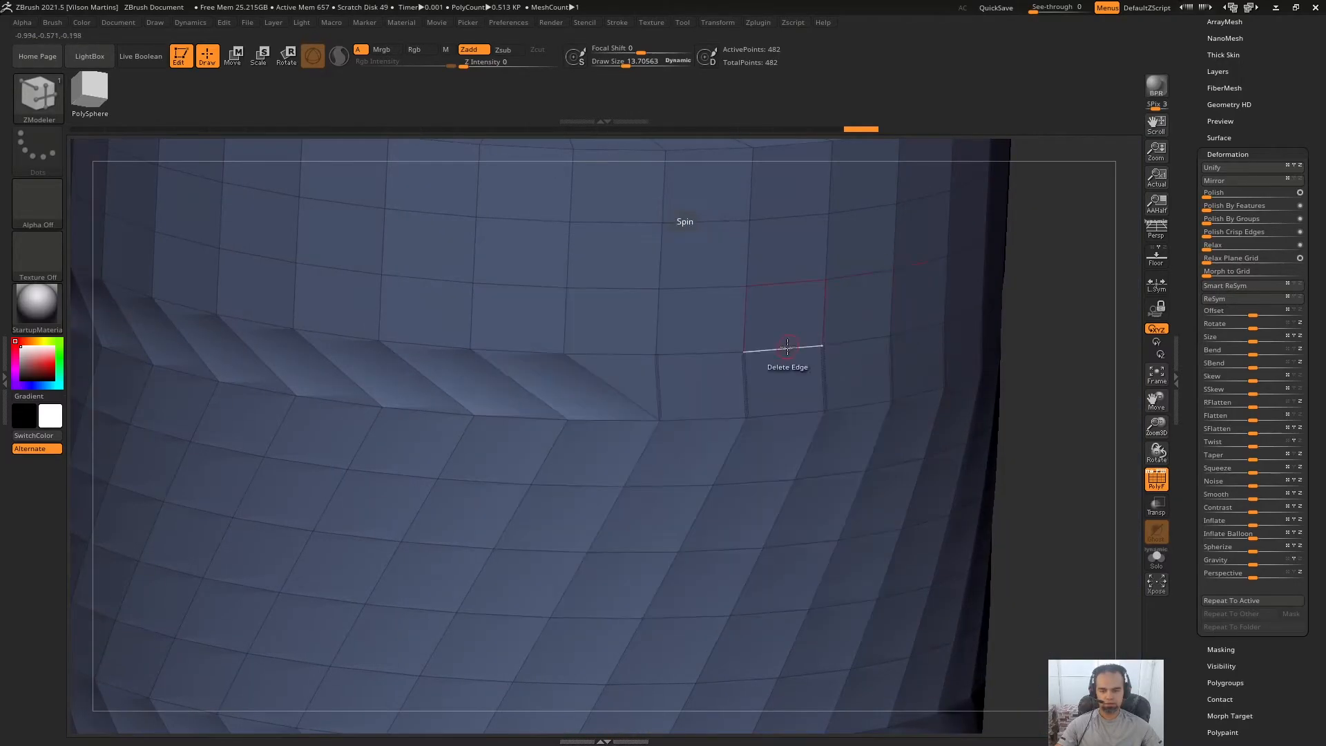
key(space)
key(space)
click(691, 478)
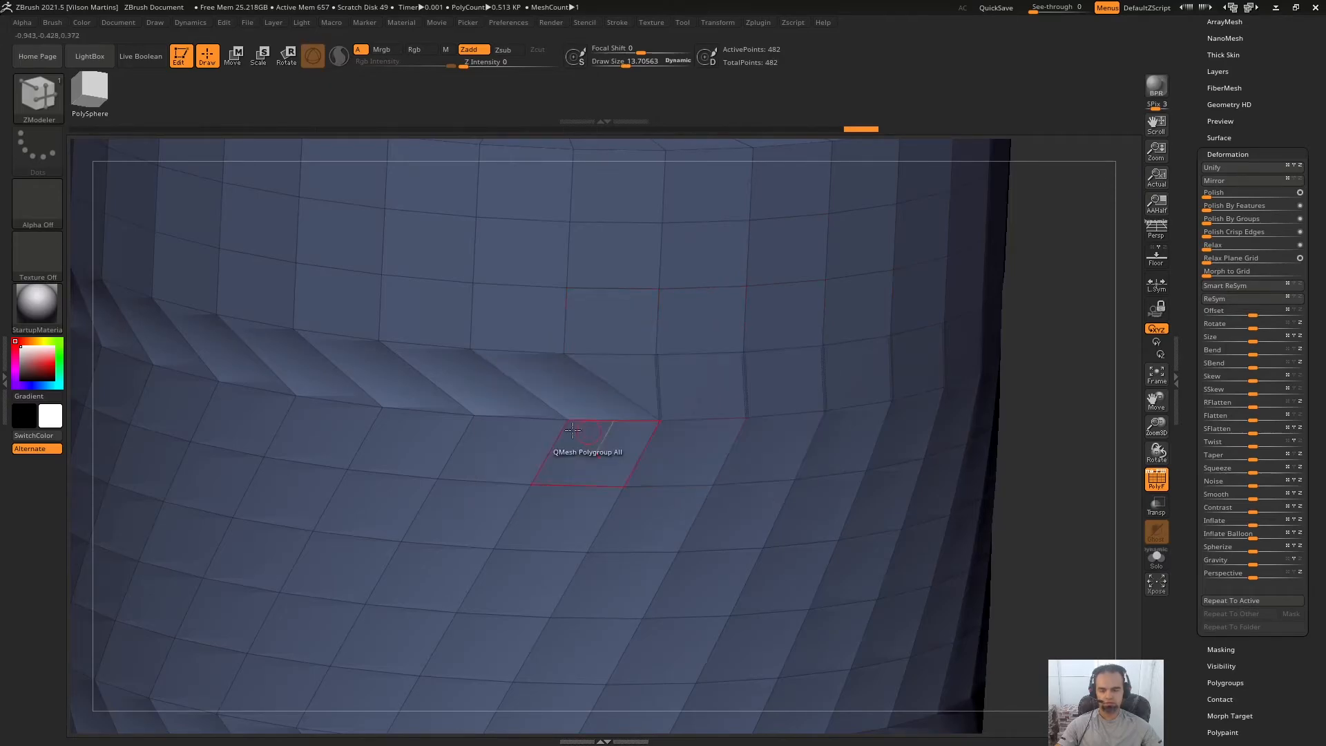
Try to slice the next slanted quad between its opposite corners, and undo the cut.
right_drag(662, 449, 758, 440)
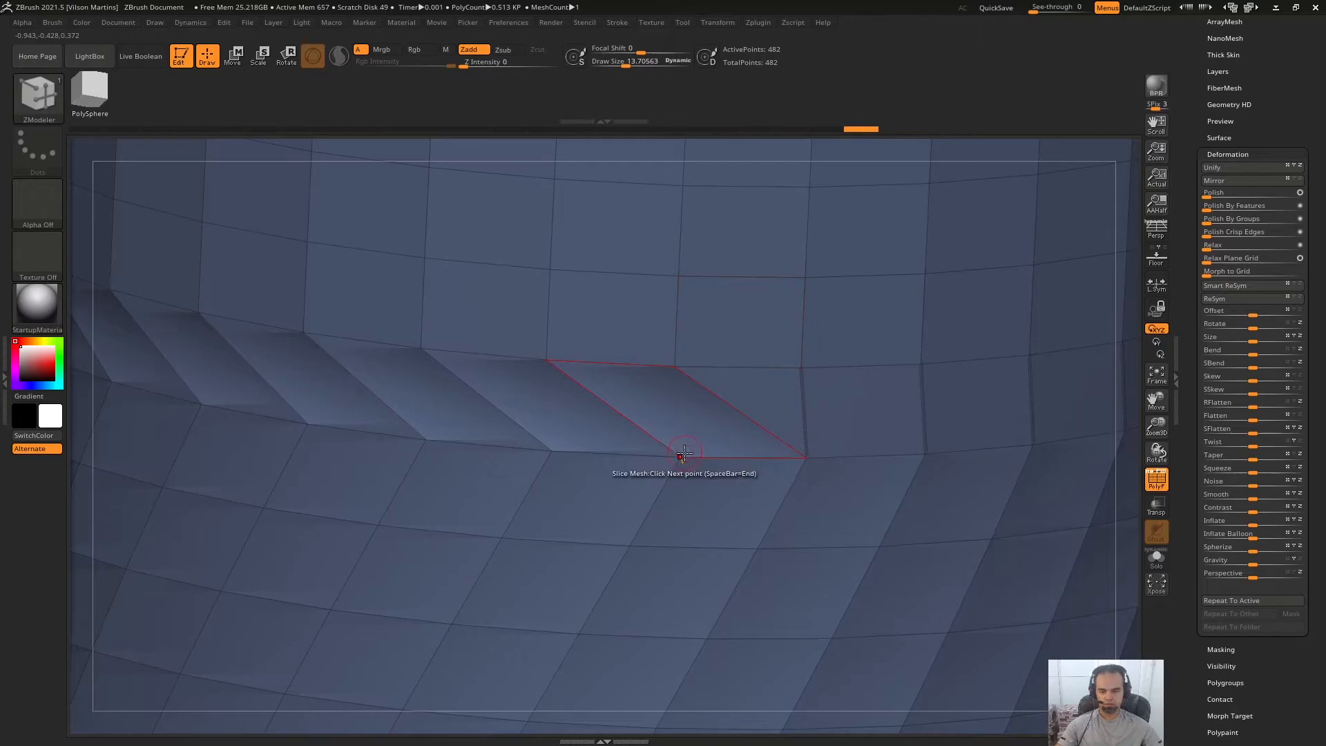
key(ctrl+z)
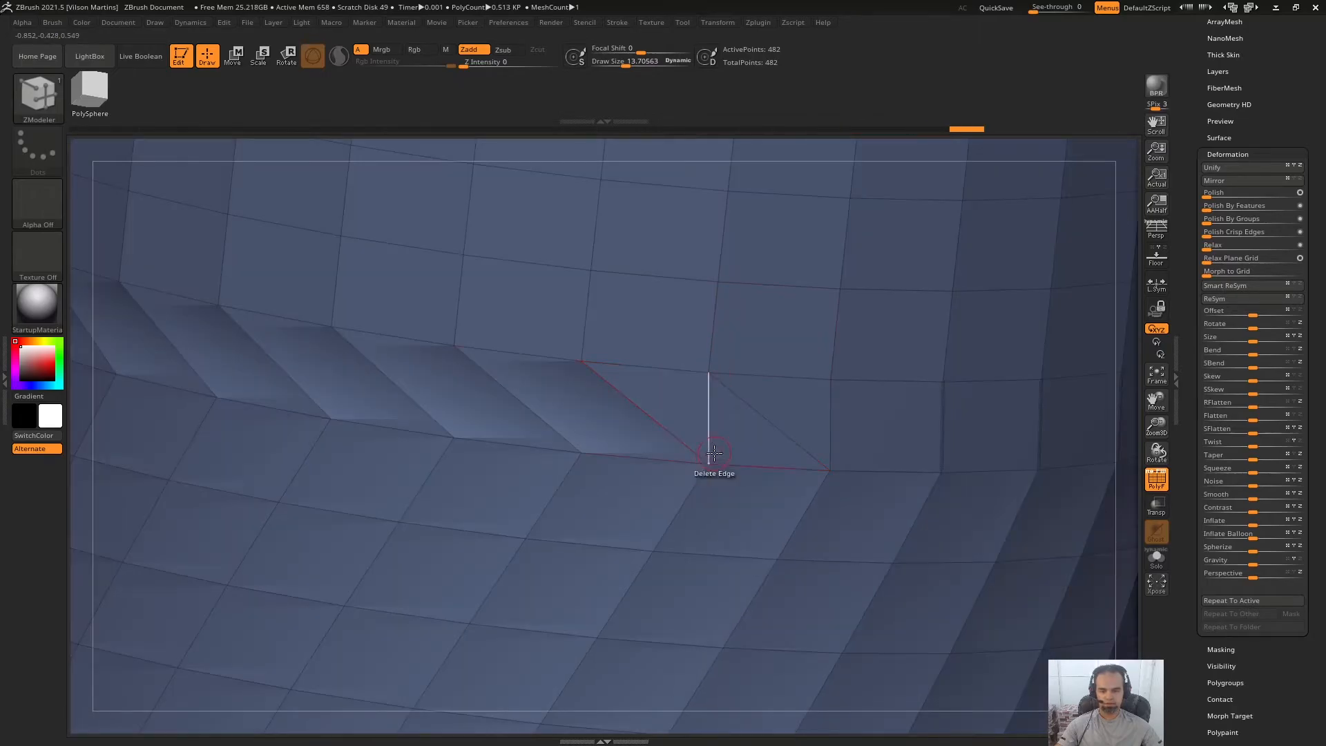
key(ctrl+z)
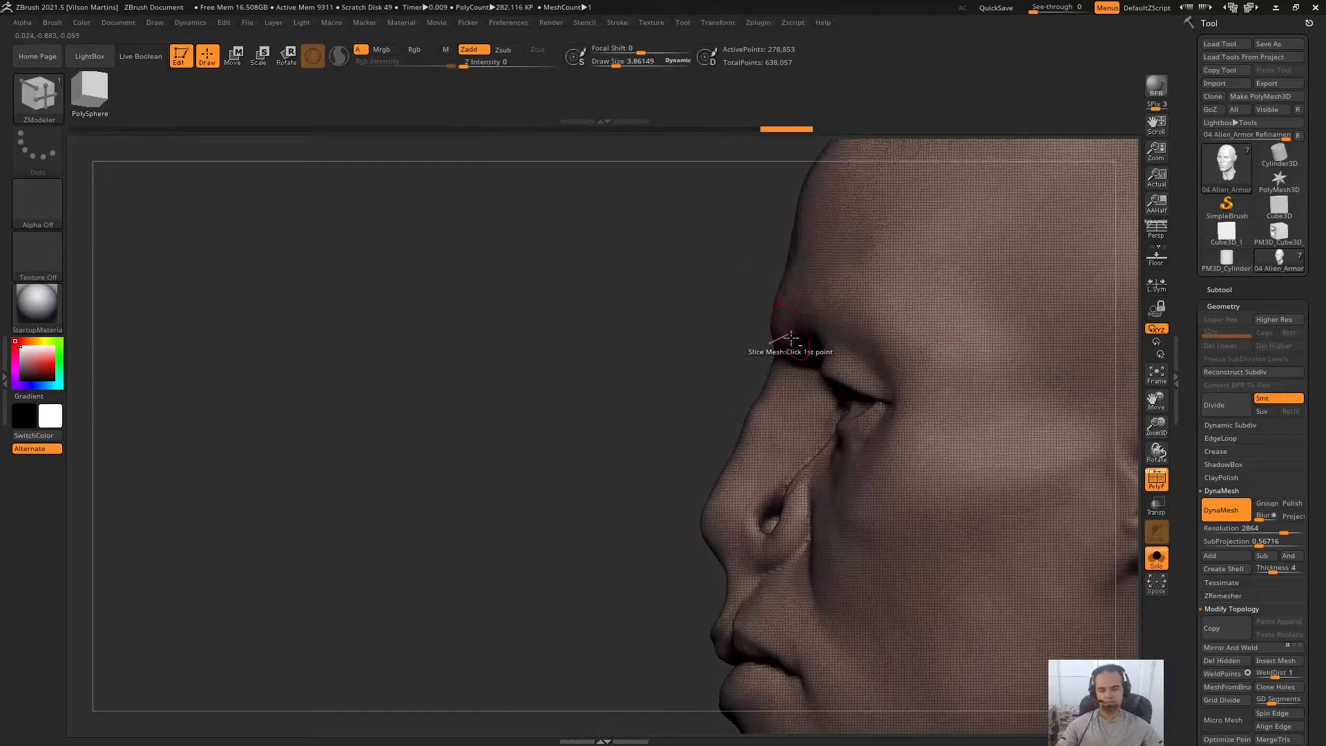
Isolate the eye and brow region of the head with SelectLasso, and show the whole head again.
right_drag(791, 338, 966, 376)
alt+right_drag(772, 373, 772, 485)
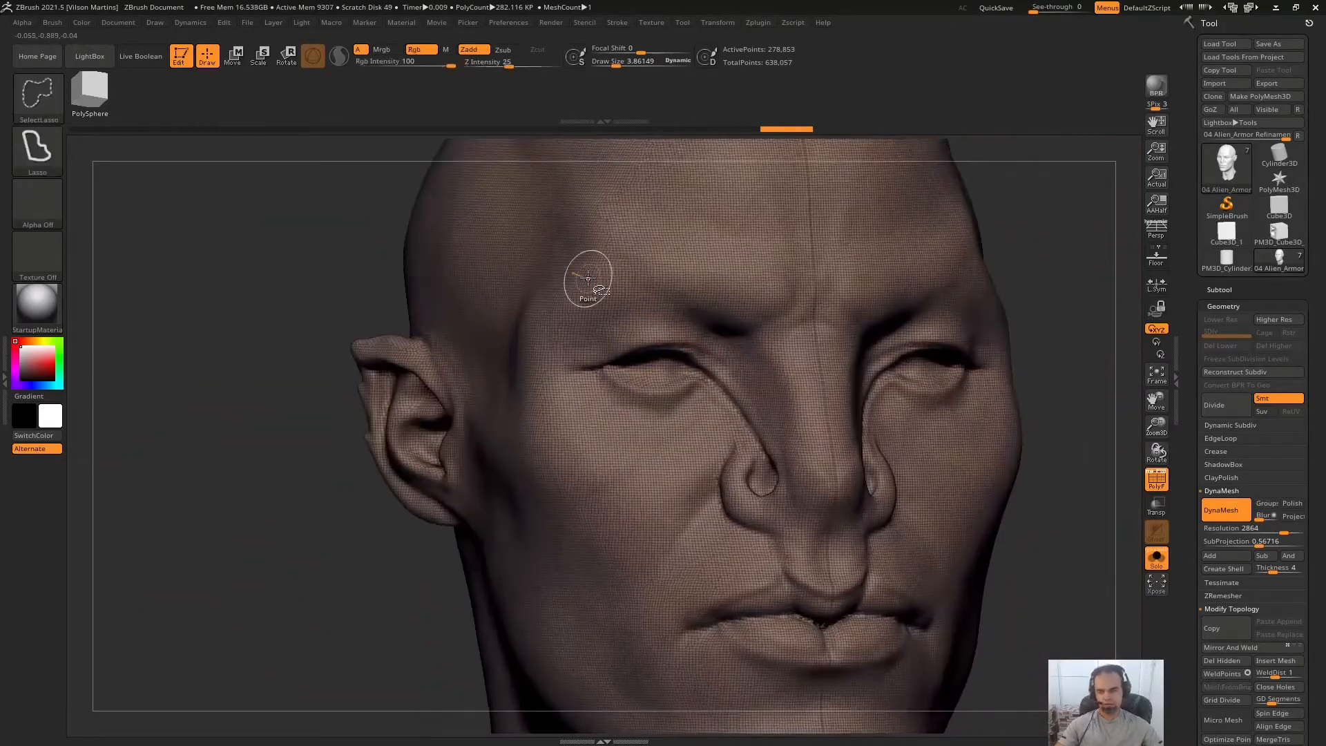
mouse_move(715, 293)
ctrl+shift+mouse_down()
mouse_move(518, 415)
mouse_move(858, 385)
mouse_move(732, 290)
ctrl+shift+mouse_up()
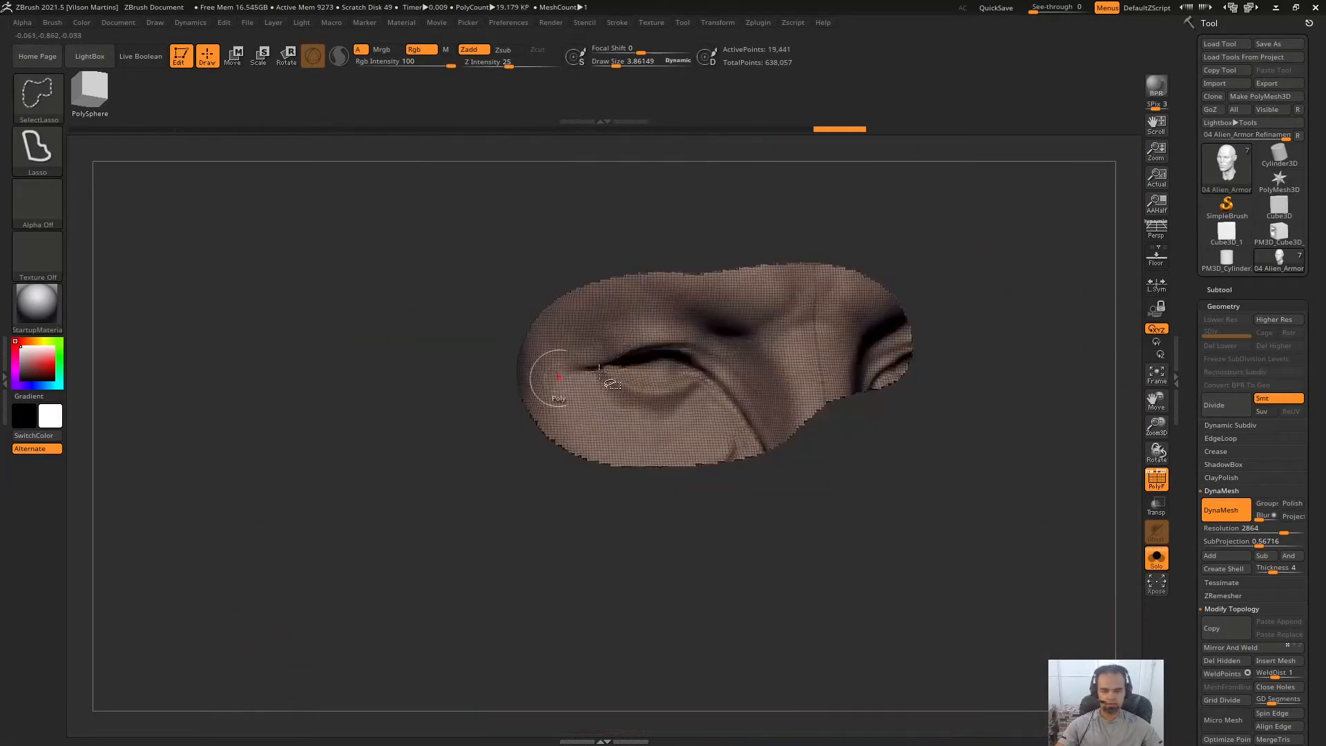
drag(498, 379, 1051, 240)
drag(960, 280, 1003, 249)
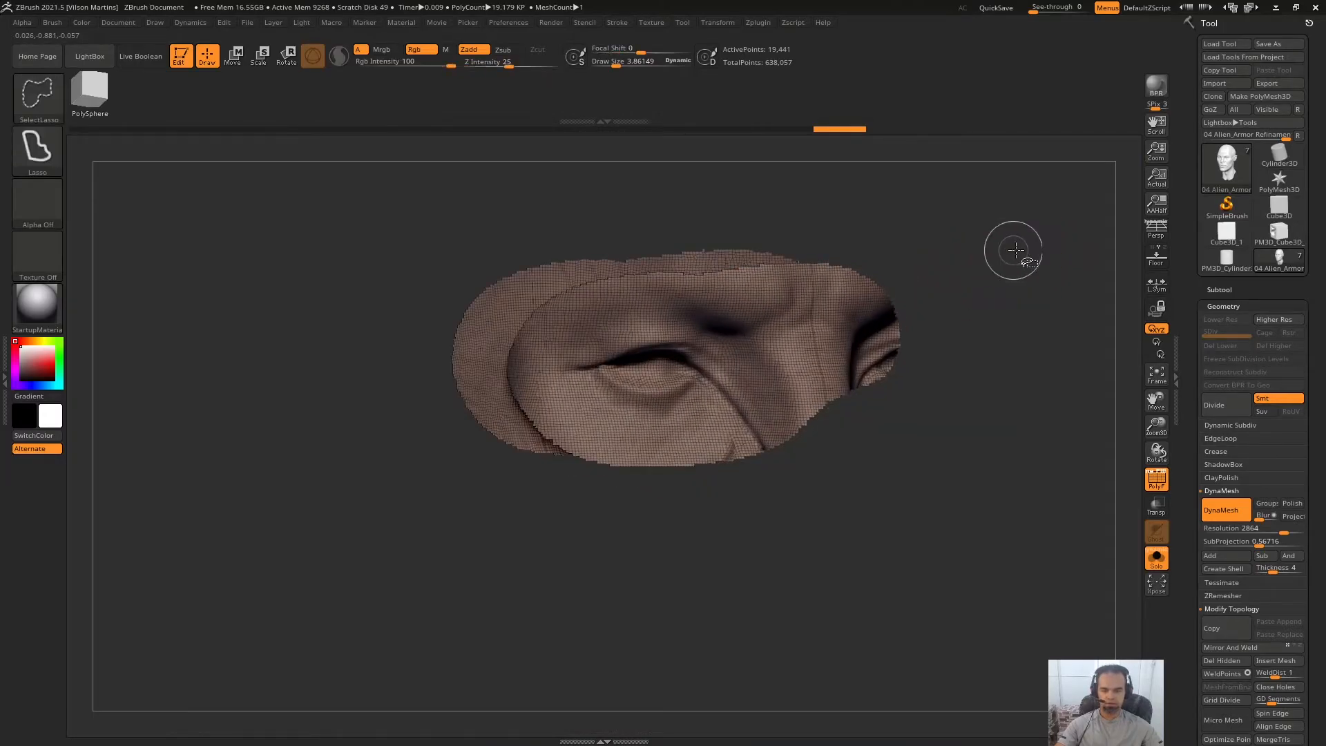
ctrl+shift+click(1009, 251)
Cut an angular outline from the forehead around the eye and cheek towards the nose with Slice Mesh.
ctrl+right_drag(732, 303, 672, 358)
alt+right_drag(843, 250, 750, 293)
alt+right_drag(855, 211, 784, 304)
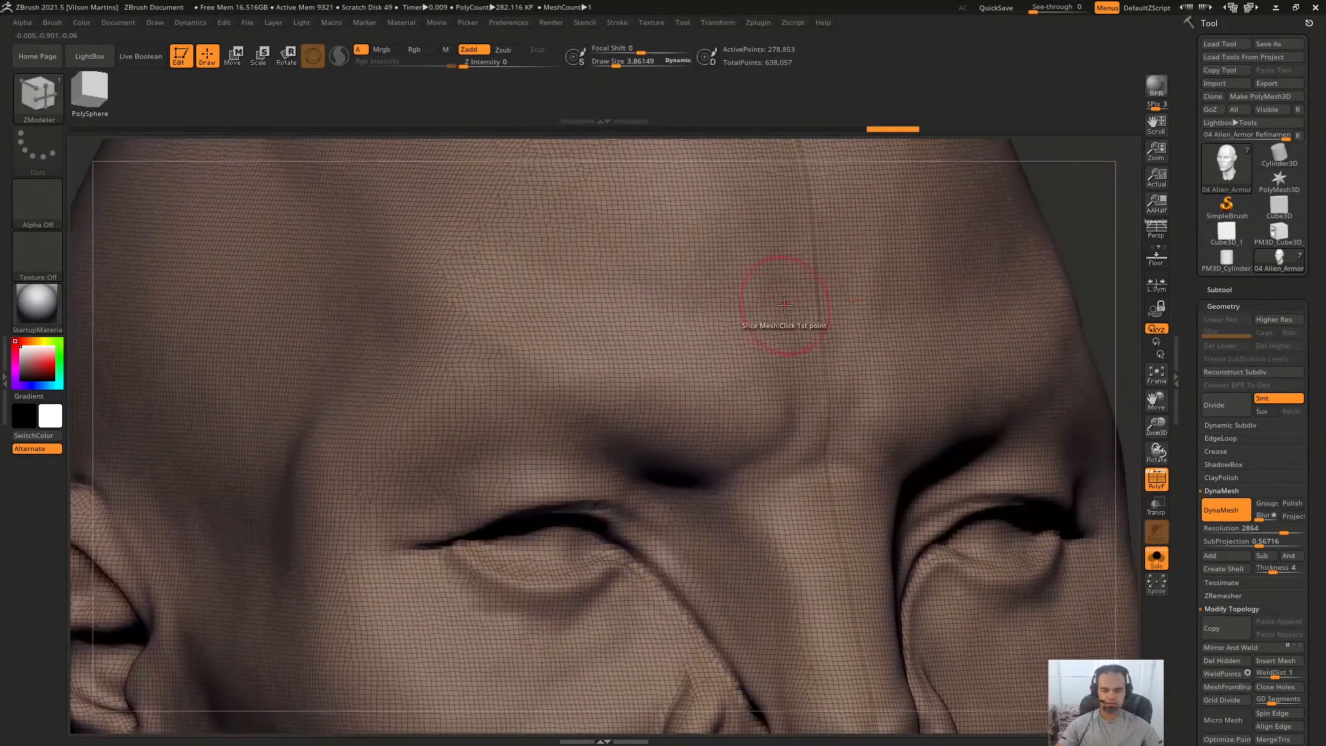
click(580, 288)
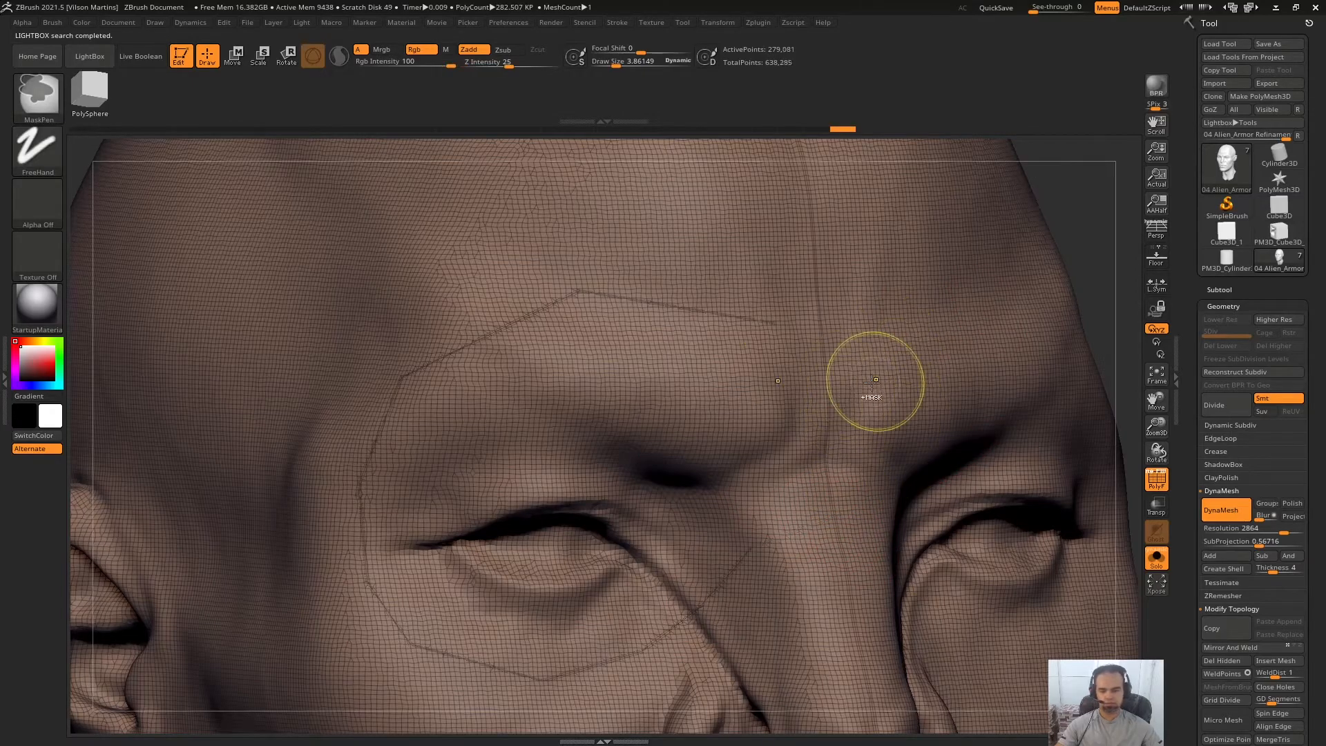
Undo all Slice Mesh cuts of the angular outline around the eye.
key(ctrl+z)
key(ctrl+z)
key(ctrl+z)
key(ctrl+z)
key(ctrl+z)
key(ctrl+z)
key(ctrl+z)
key(ctrl+z)
key(ctrl+z)
key(ctrl+z)
key(ctrl+z)
key(ctrl+z)
key(ctrl+z)
key(ctrl+z)
Slice a rounded outline from the forehead's centre around the eye to the nose, and copy it across using Mirror And Weld.
alt+right_drag(852, 308, 882, 302)
key(space)
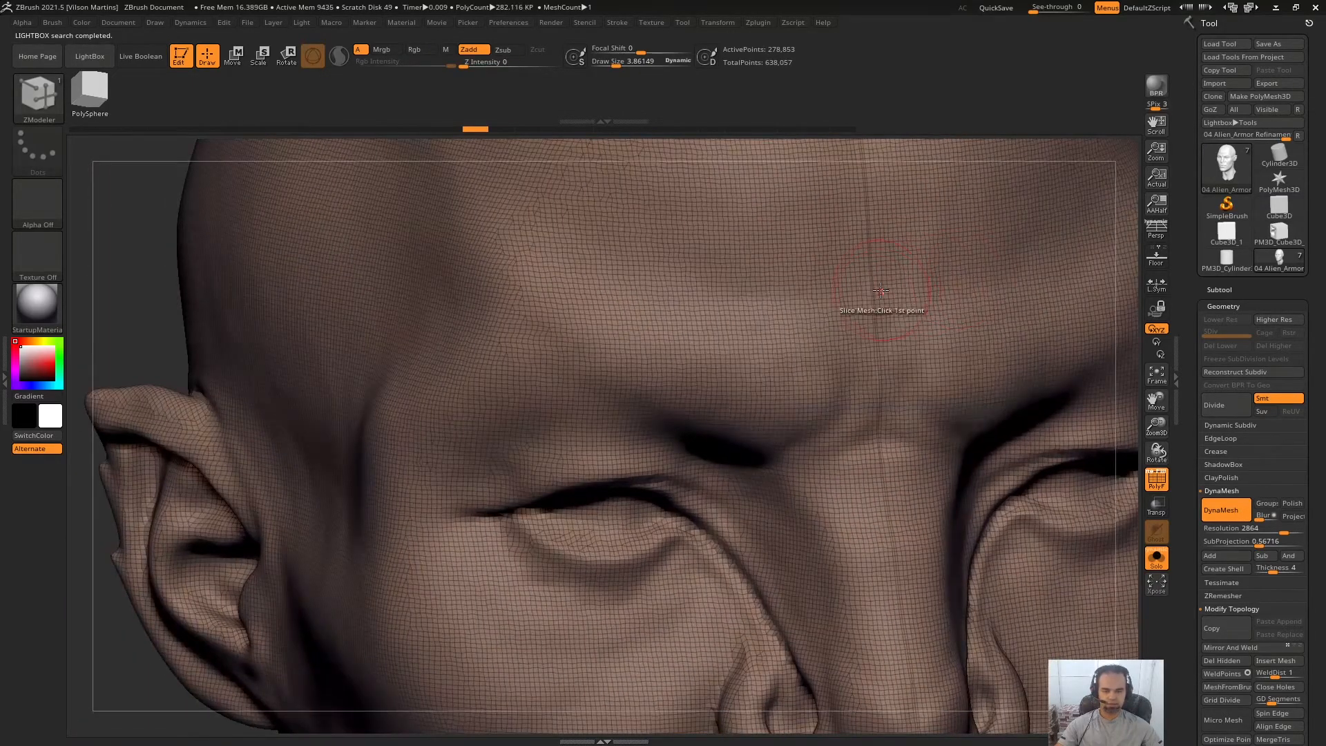
click(659, 276)
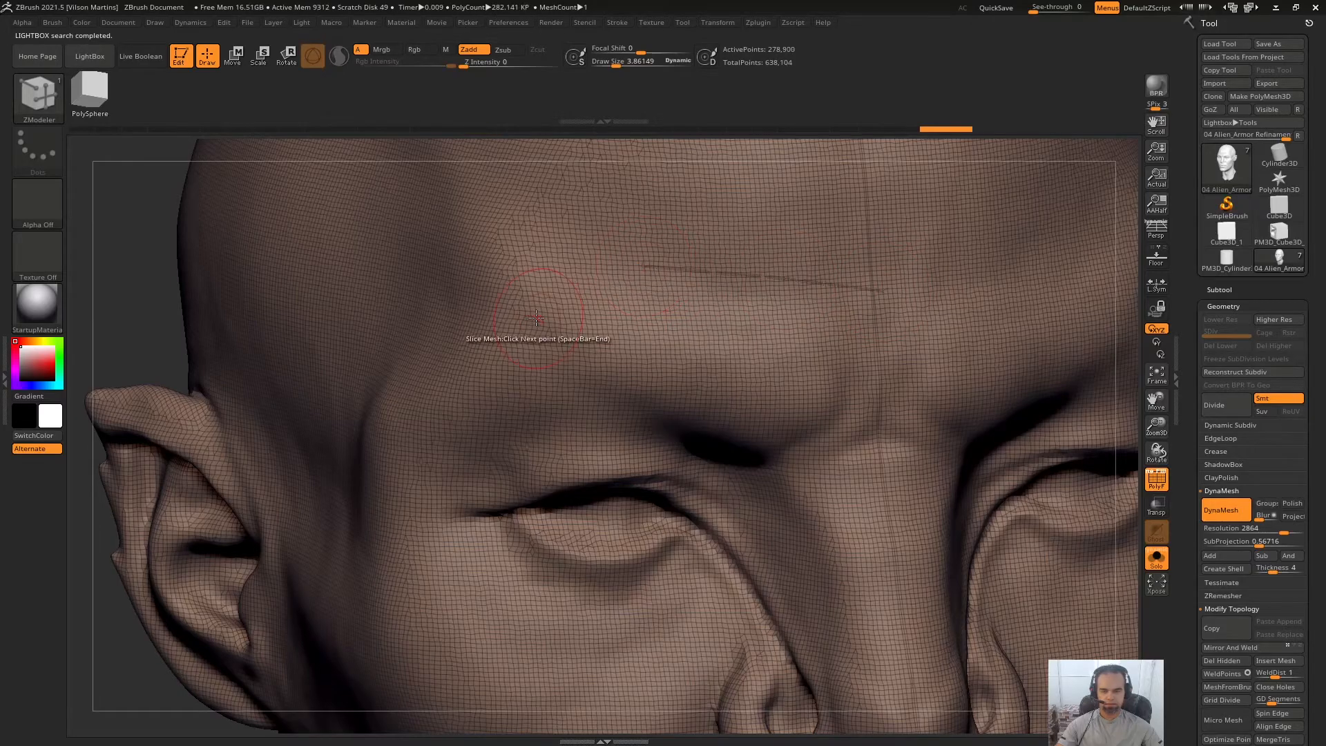
click(1033, 558)
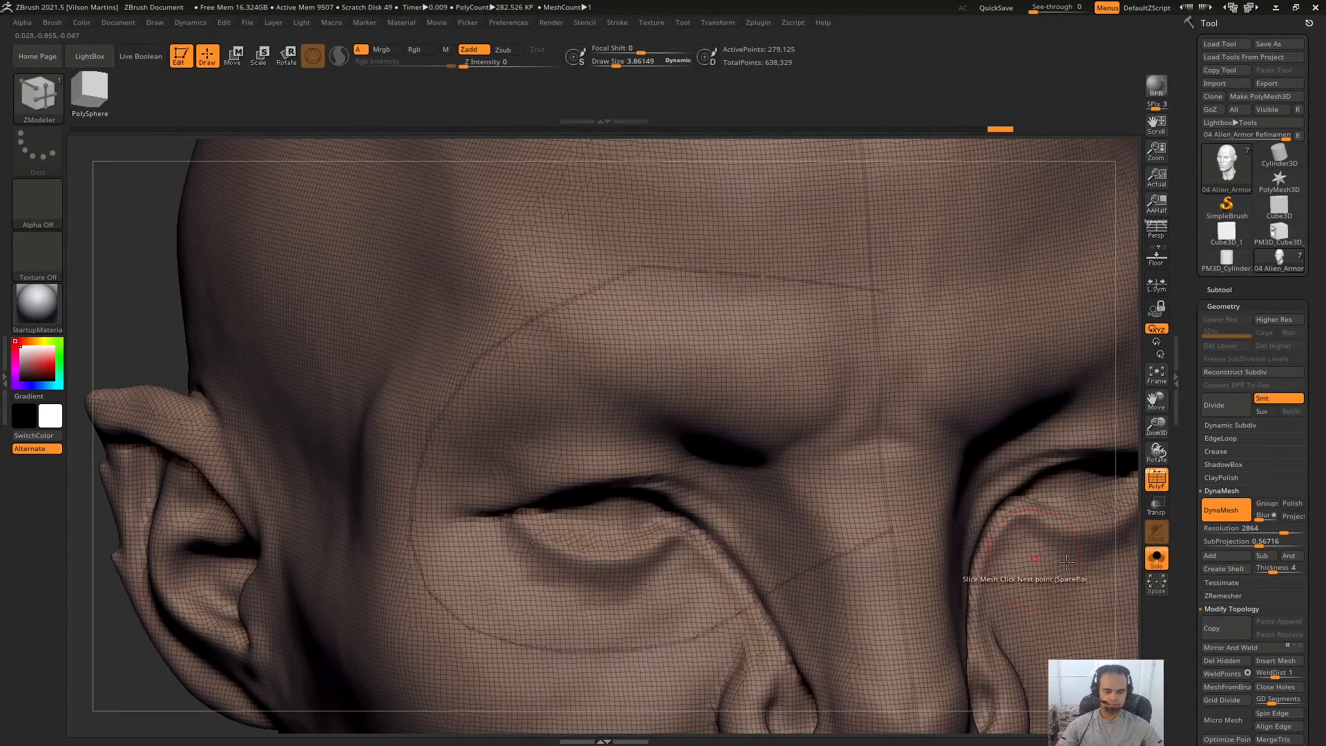
click(1235, 648)
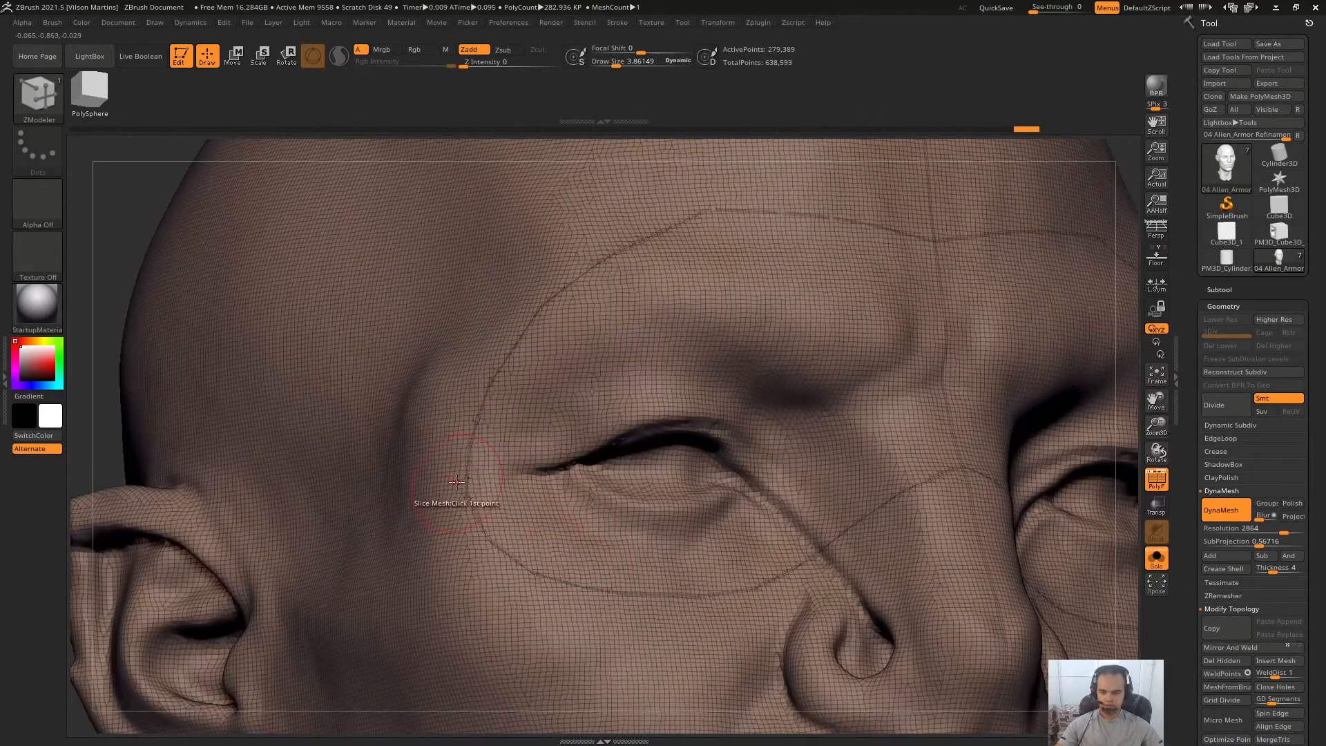
Slice a line from the outline's outer edge across the eye to the nose bridge, and mirror it to the other side.
click(473, 478)
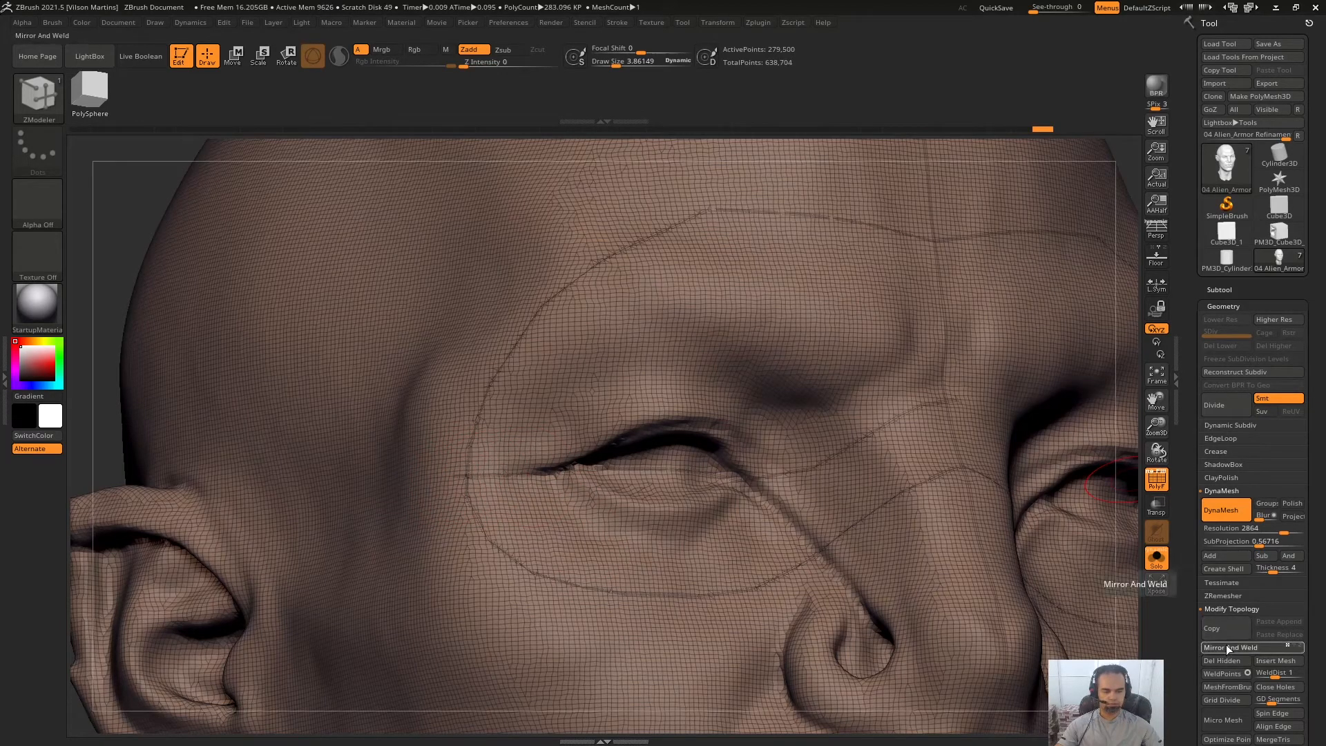
click(1227, 647)
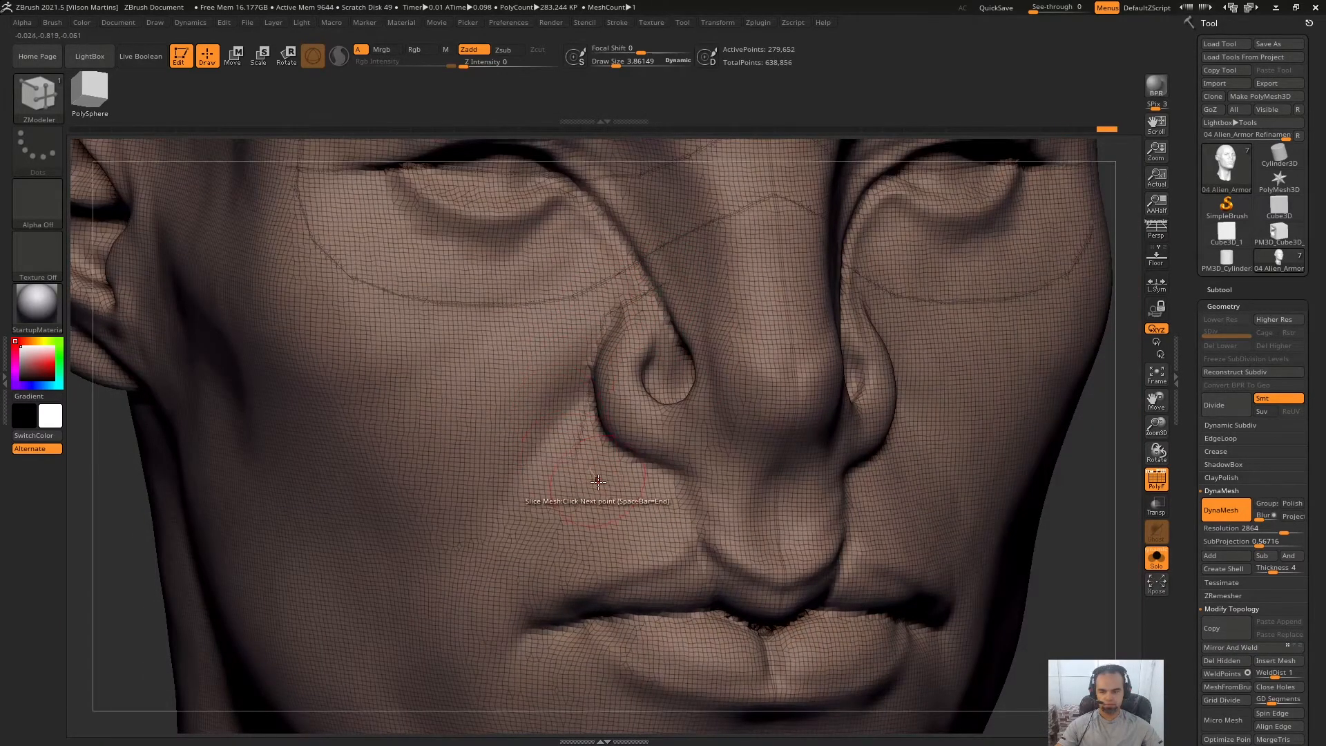
Cut outlines around the nostril and the mouth with Slice Mesh, and mirror them across the face with Mirror And Weld.
key(ctrl+z)
click(591, 448)
key(space)
mouse_move(772, 503)
right_down()
mouse_move(751, 275)
mouse_move(577, 387)
right_up()
click(577, 387)
key(ctrl+z)
mouse_move(804, 325)
right_down()
mouse_move(873, 423)
mouse_move(828, 407)
mouse_move(725, 432)
mouse_move(708, 359)
mouse_move(817, 341)
mouse_move(749, 295)
right_up()
key(ctrl+shift+z)
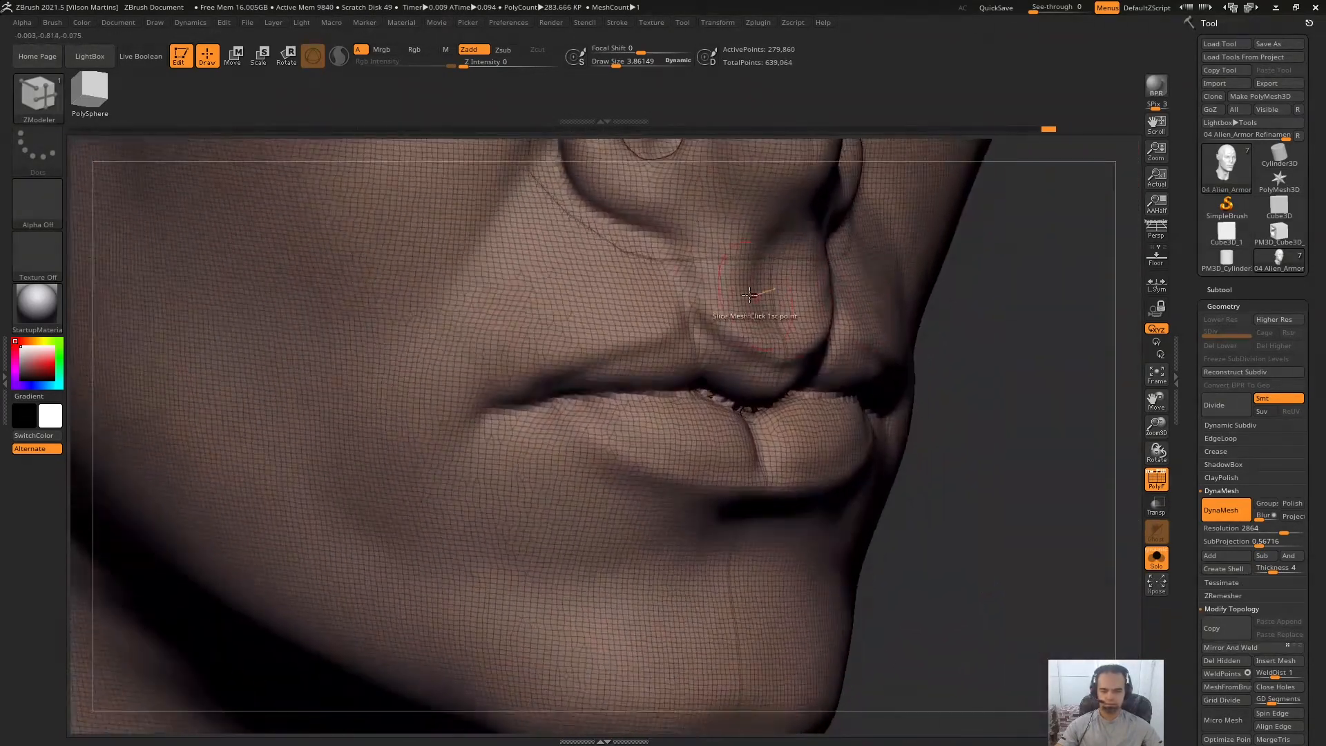
right_drag(708, 576, 964, 326)
click(1243, 647)
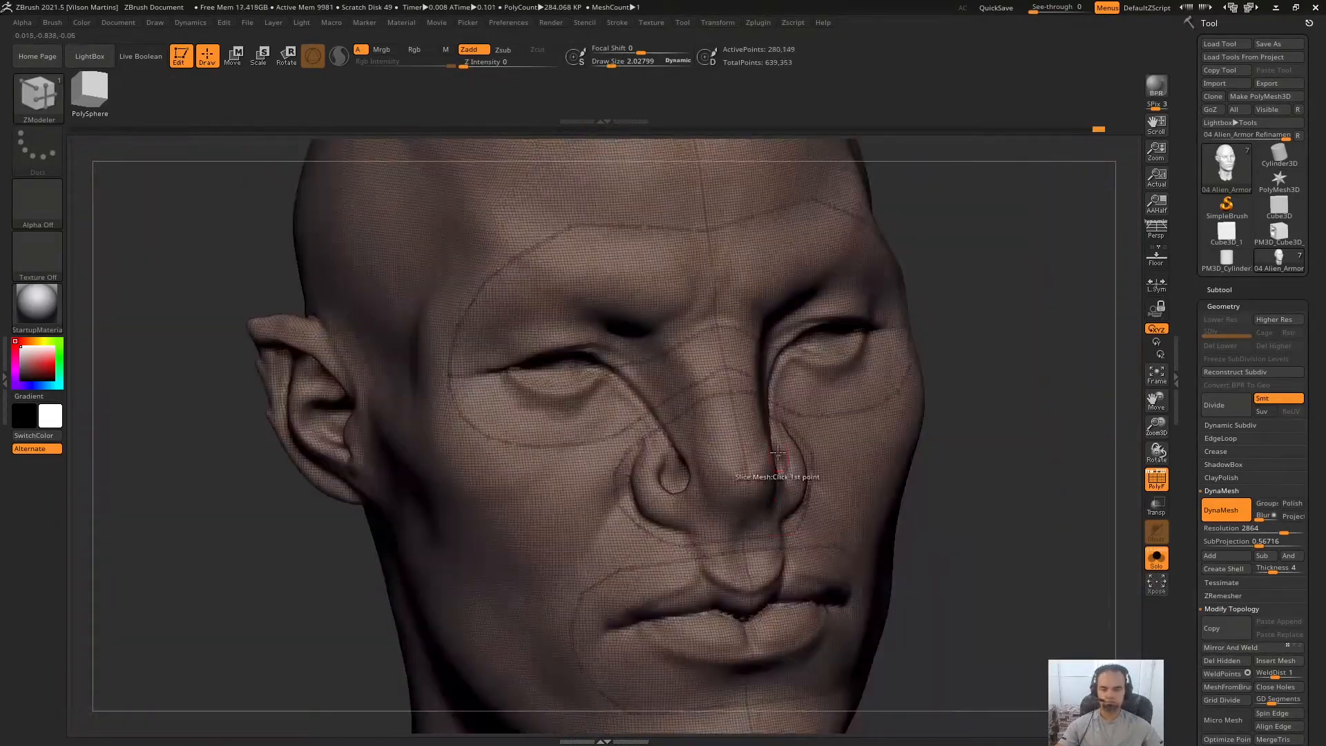
Fill the area inside the forehead and eye outline with a new polygroup.
right_drag(775, 452, 726, 620)
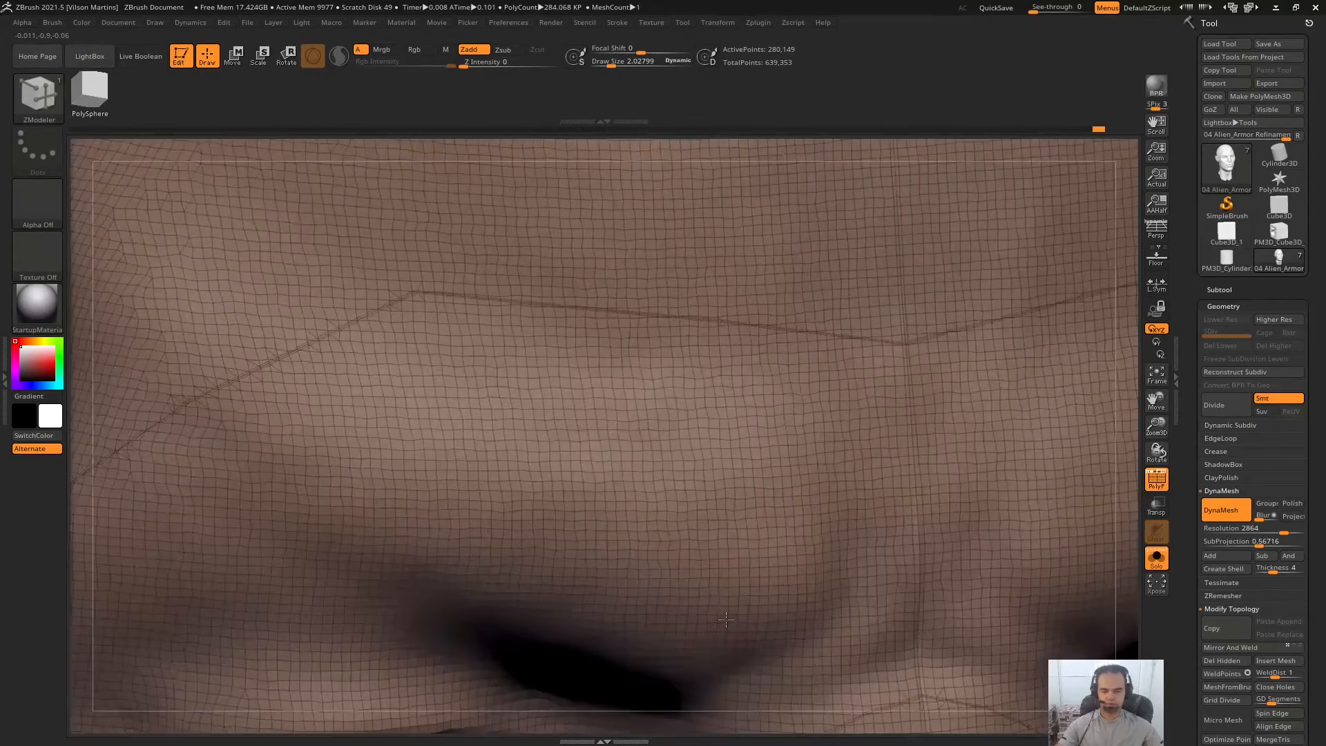
ctrl+right_drag(667, 407, 653, 607)
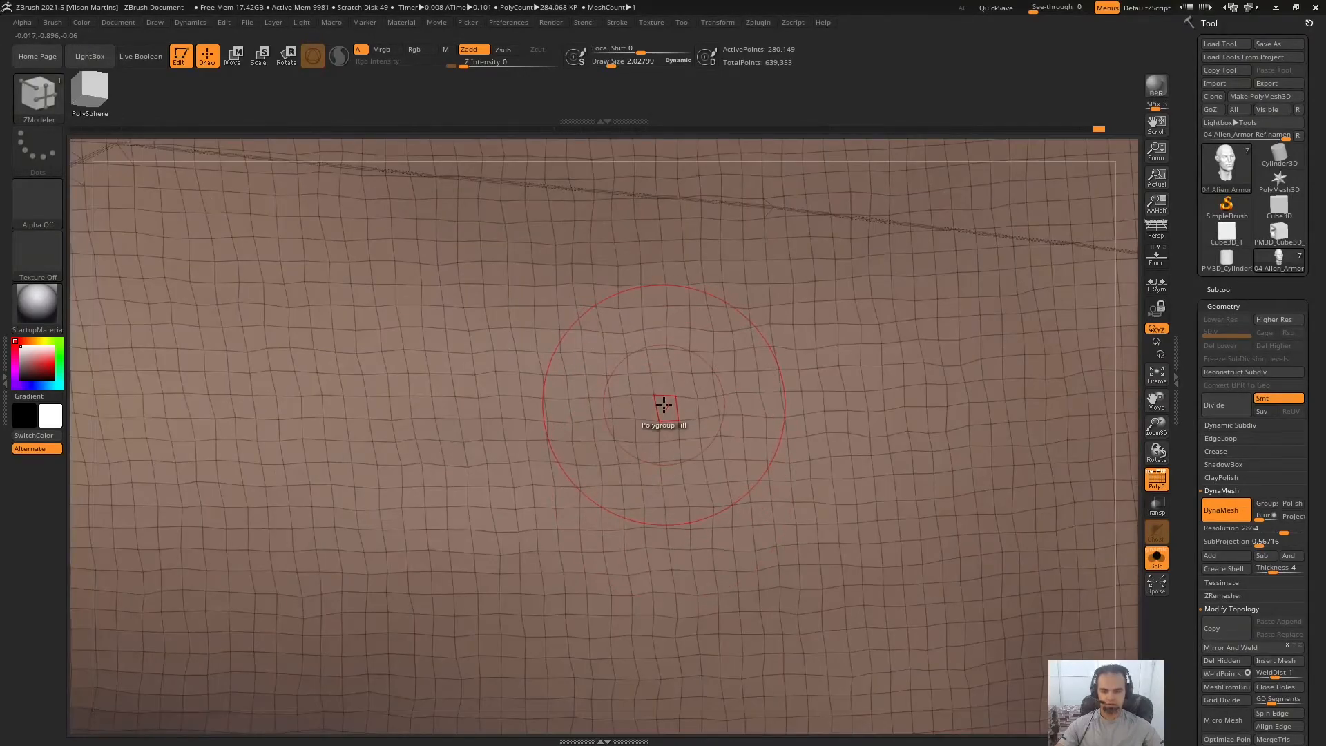
key(space)
click(673, 449)
ctrl+right_drag(754, 568, 768, 453)
click(771, 442)
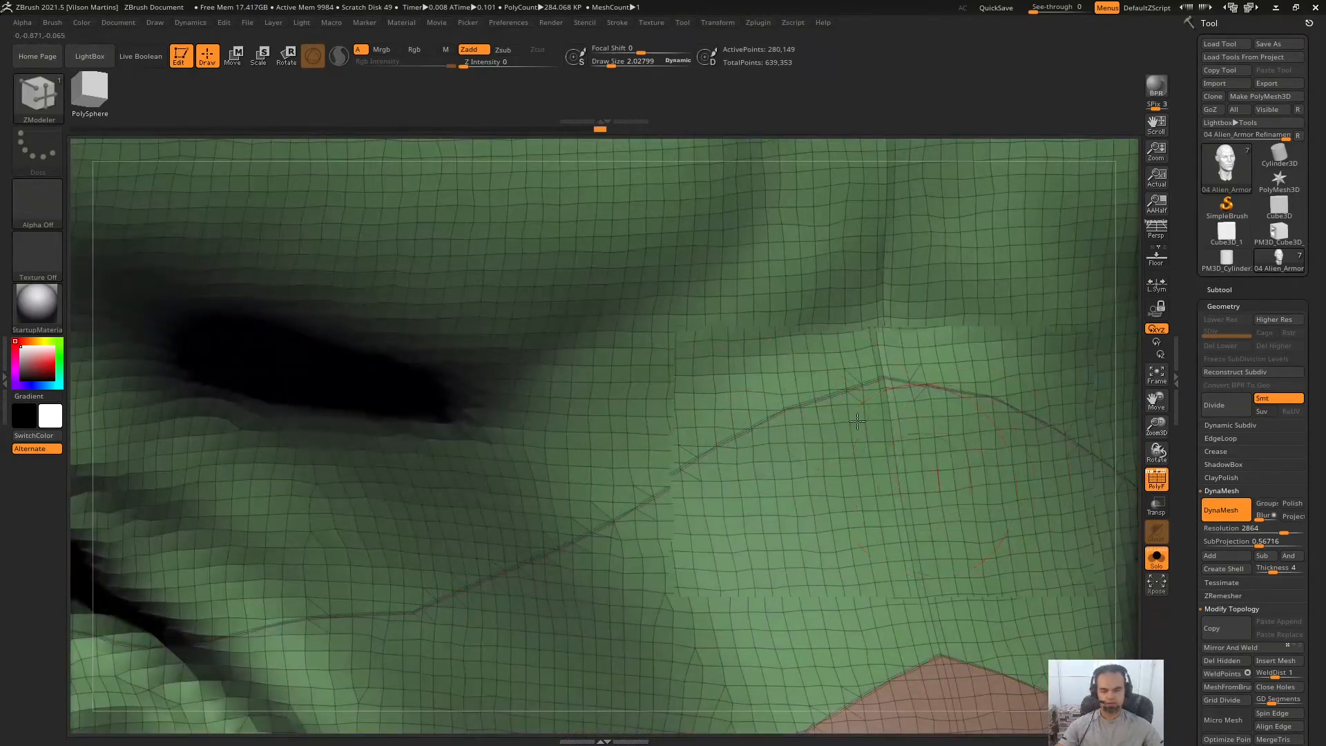
Fill the outlined areas below the eyes, around the nose and around the mouth with polygroups.
alt+right_drag(935, 474, 814, 276)
alt+right_drag(778, 333, 871, 385)
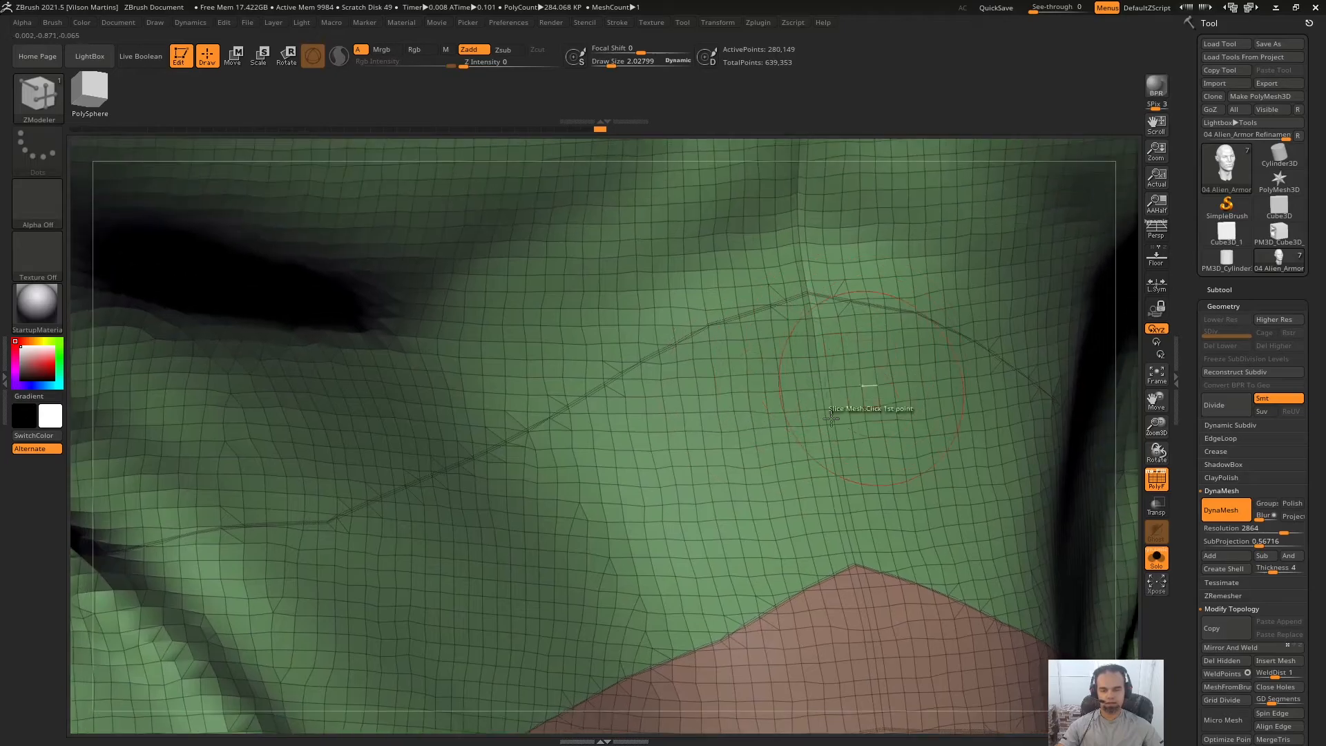
click(758, 401)
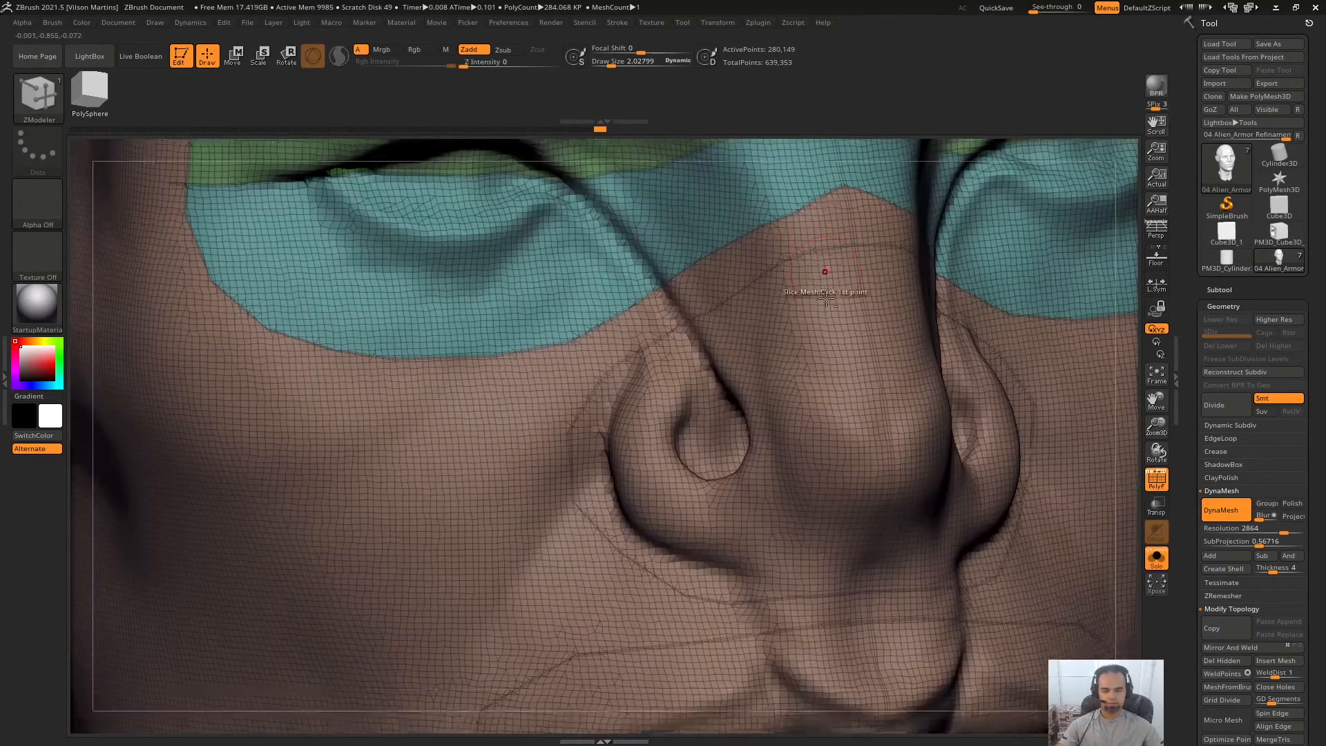
mouse_move(822, 267)
ctrl+right_down()
mouse_move(828, 393)
mouse_move(809, 263)
ctrl+right_up()
click(842, 414)
alt+right_drag(809, 624, 897, 326)
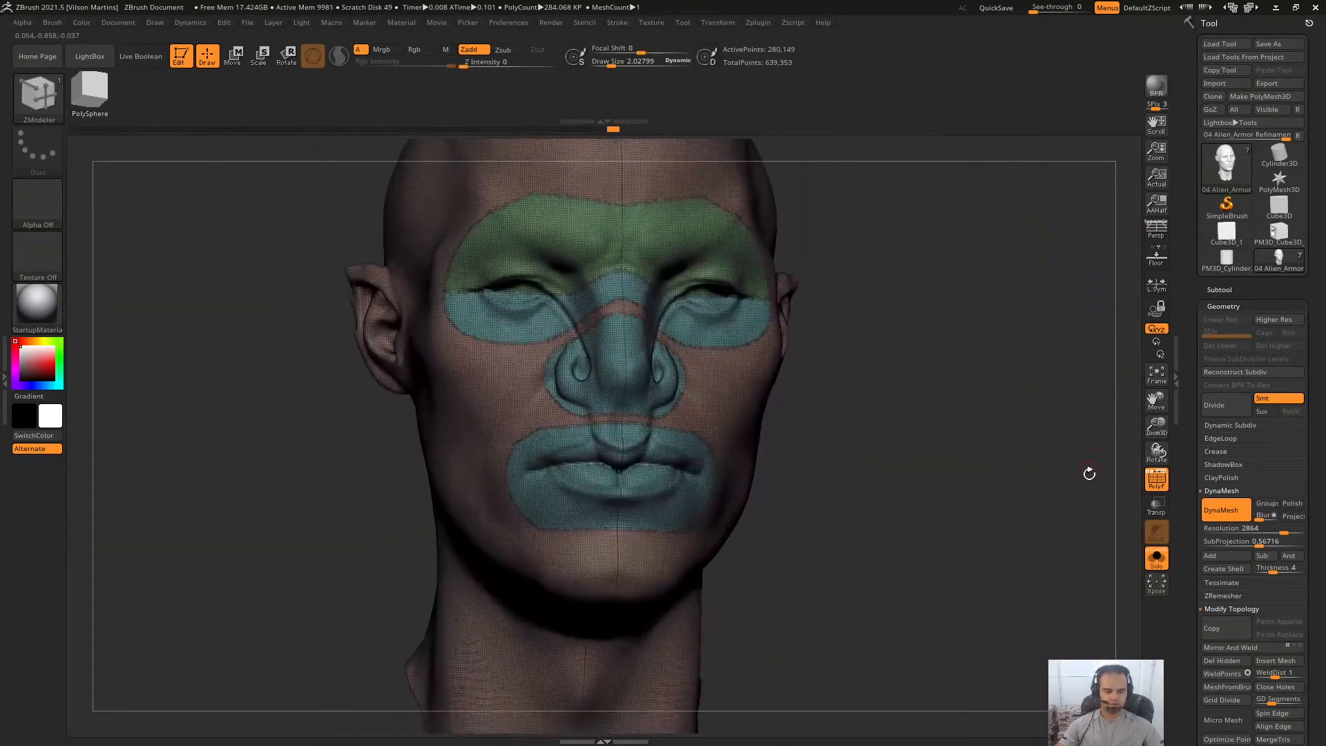
Remesh the head with ZRemesher, with KeepGroups enabled and the Target Polygons Count at 100.
drag(1196, 579, 1243, 473)
click(1215, 567)
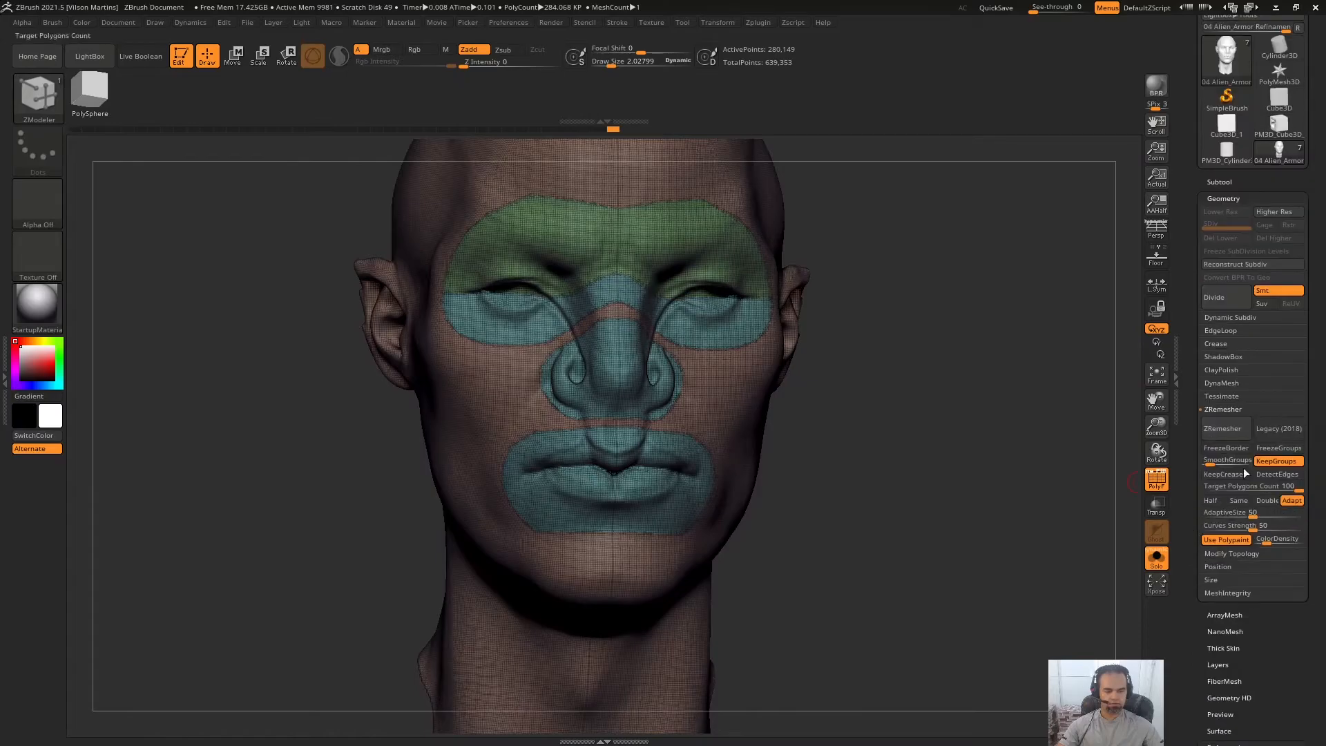
click(1272, 449)
click(1222, 429)
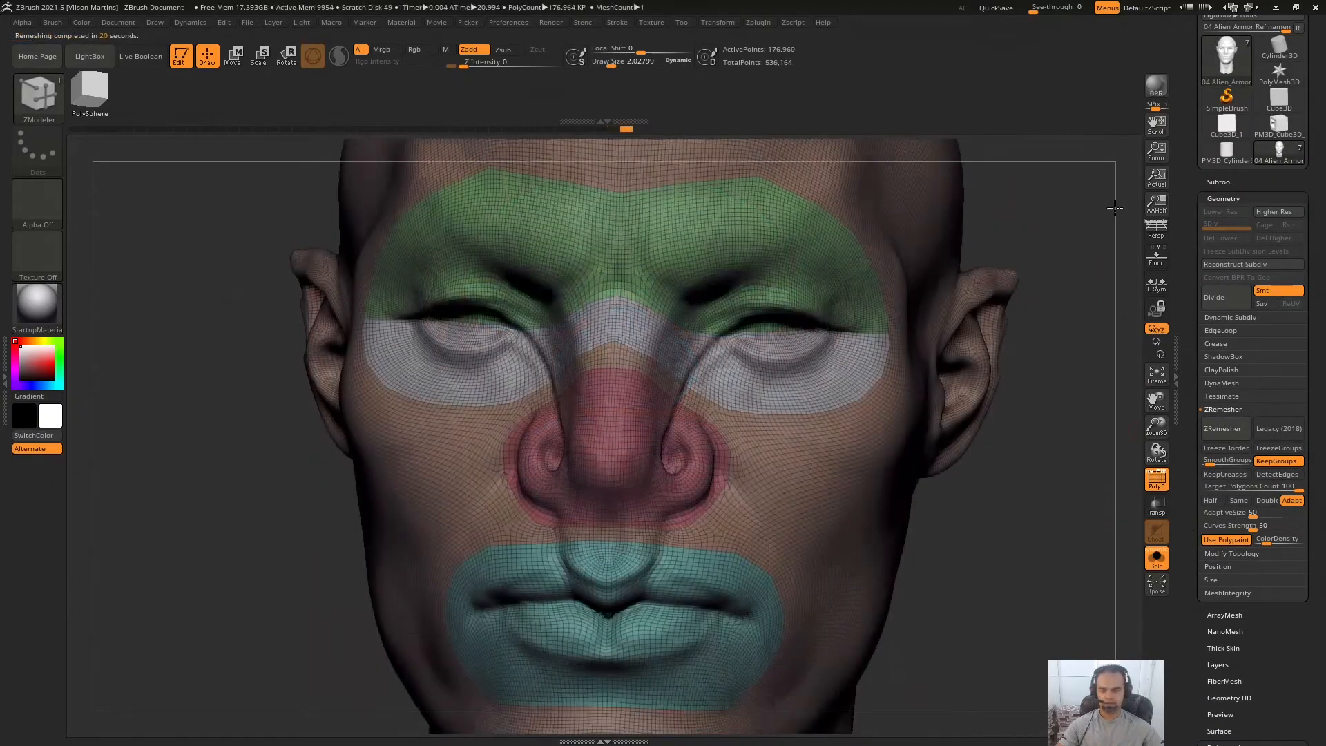
Toggle the polyframe to check the remeshed face, and set the Draw Size to about 3.86.
mouse_move(870, 442)
ctrl+right_down()
mouse_move(843, 346)
mouse_move(814, 439)
mouse_move(790, 409)
mouse_move(627, 330)
mouse_move(584, 709)
mouse_move(816, 445)
mouse_move(633, 293)
mouse_move(716, 509)
mouse_move(734, 384)
mouse_move(769, 374)
mouse_move(691, 387)
ctrl+right_up()
key(shift+f)
key(shift+f)
mouse_move(690, 387)
ctrl+right_down()
mouse_move(728, 469)
mouse_move(849, 445)
mouse_move(829, 380)
ctrl+right_up()
mouse_move(848, 444)
ctrl+right_down()
mouse_move(836, 515)
mouse_move(725, 500)
ctrl+right_up()
key(s)
drag(834, 476, 828, 476)
Examine the remeshed face up close, and show the whole head with its eyes, eyebrows and beard without the polyframe.
mouse_move(839, 379)
alt+right_down()
mouse_move(673, 452)
mouse_move(846, 405)
alt+right_up()
mouse_move(740, 411)
alt+right_down()
mouse_move(855, 461)
mouse_move(843, 576)
alt+right_up()
shift+drag(794, 487, 759, 483)
ctrl+right_drag(687, 493, 673, 407)
alt+right_drag(649, 387, 630, 500)
mouse_move(994, 442)
right_down()
mouse_move(849, 483)
mouse_move(1158, 456)
right_up()
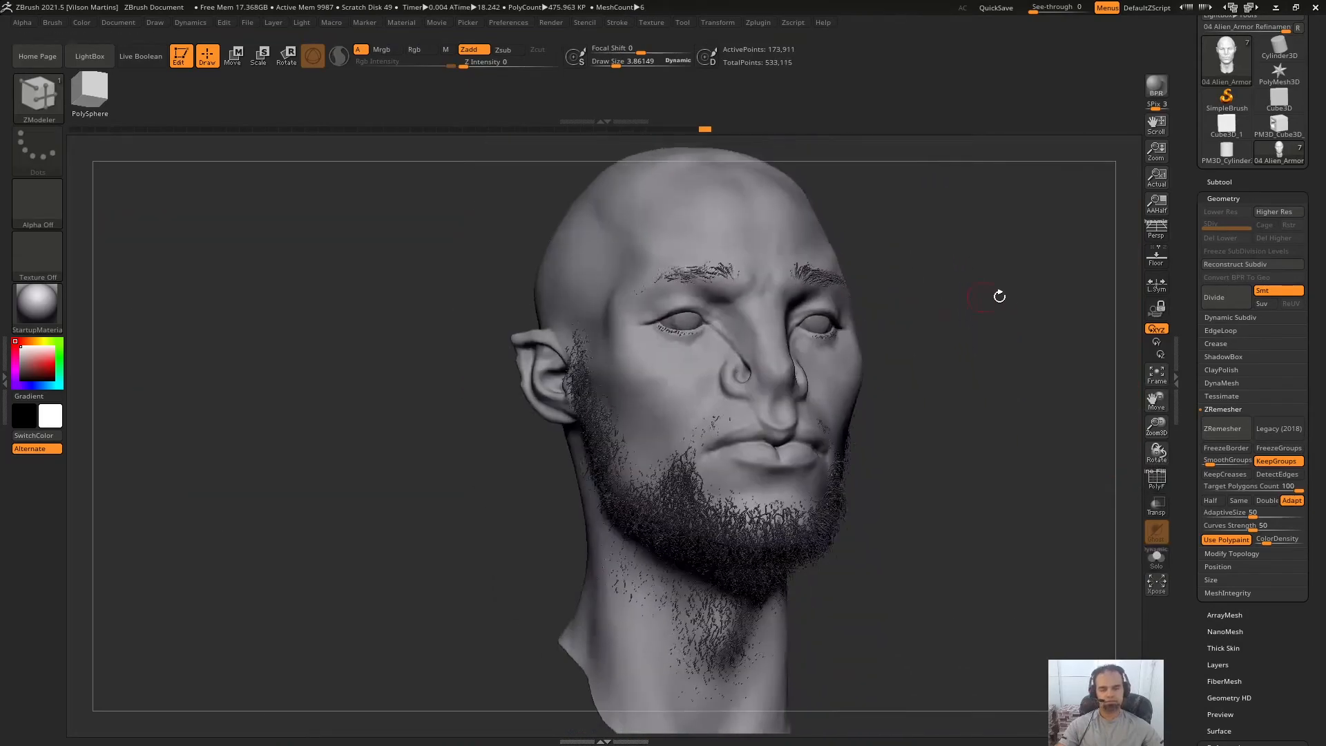
Compare the bearded head with and without its polygroup wireframe from the front and from three-quarter views.
shift+drag(997, 292, 1036, 302)
key(shift+f)
mouse_move(1053, 331)
ctrl+right_down()
mouse_move(814, 396)
mouse_move(725, 400)
mouse_move(763, 425)
mouse_move(871, 253)
ctrl+right_up()
key(shift+f)
shift+drag(1101, 293, 955, 275)
drag(1032, 252, 734, 275)
ctrl+right_drag(698, 297, 819, 336)
shift+drag(1071, 325, 971, 373)
alt+drag(925, 274, 953, 350)
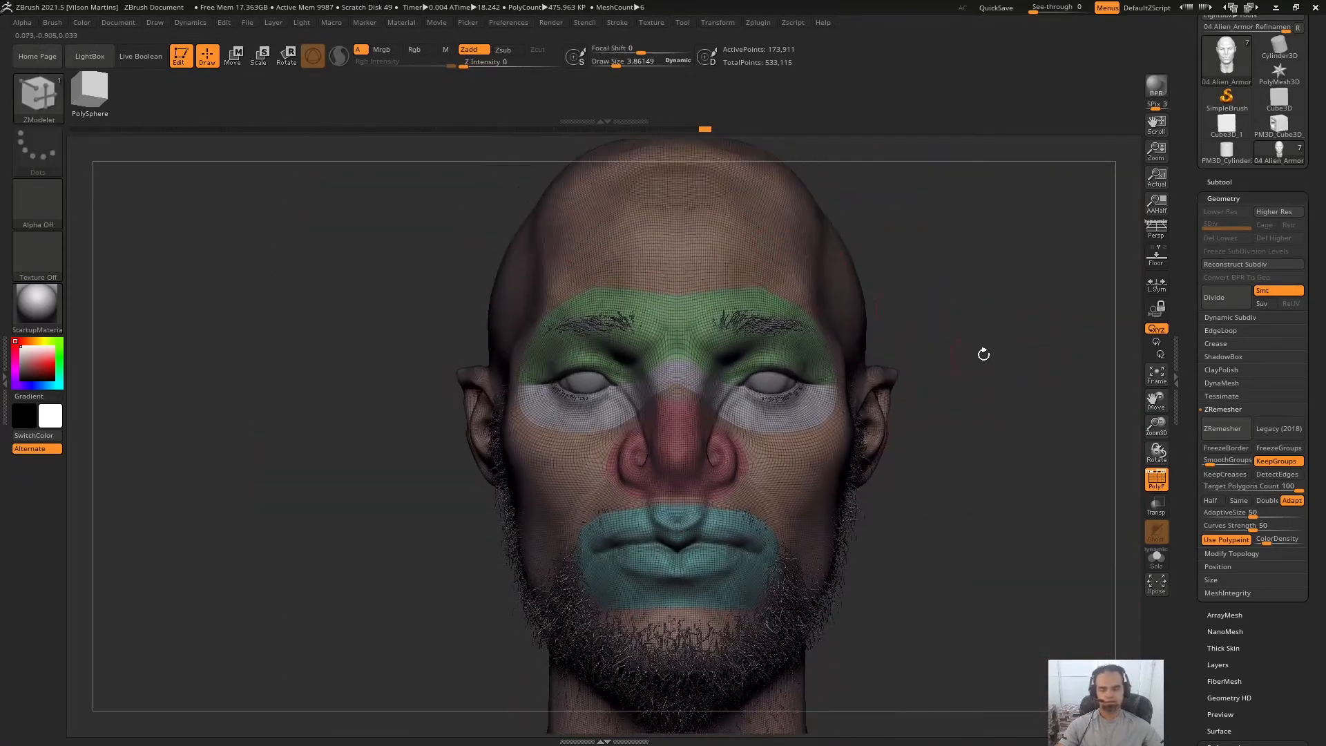
mouse_move(1060, 310)
mouse_down()
mouse_move(1066, 320)
mouse_move(1015, 296)
mouse_move(1059, 332)
mouse_up()
key(shift+f)
ctrl+right_drag(1059, 331, 1060, 363)
key(shift+f)
ctrl+right_drag(1059, 459, 1026, 330)
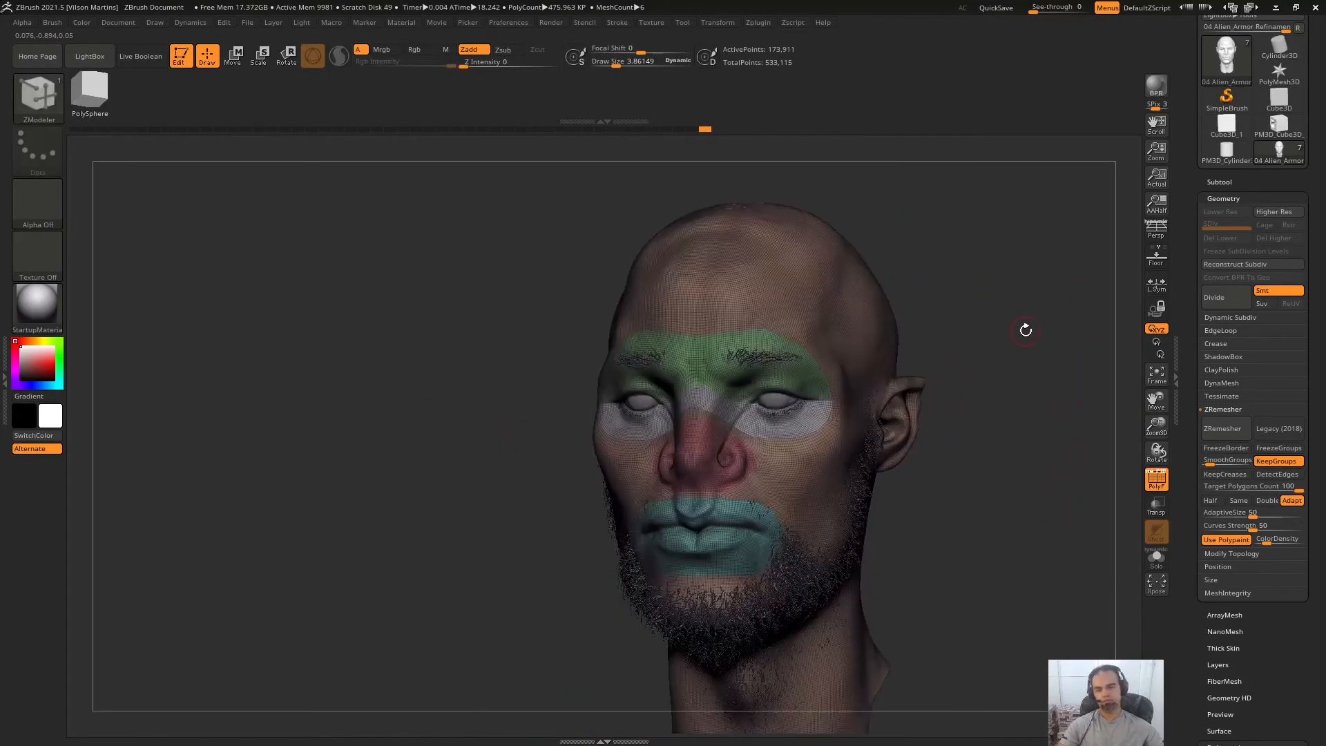